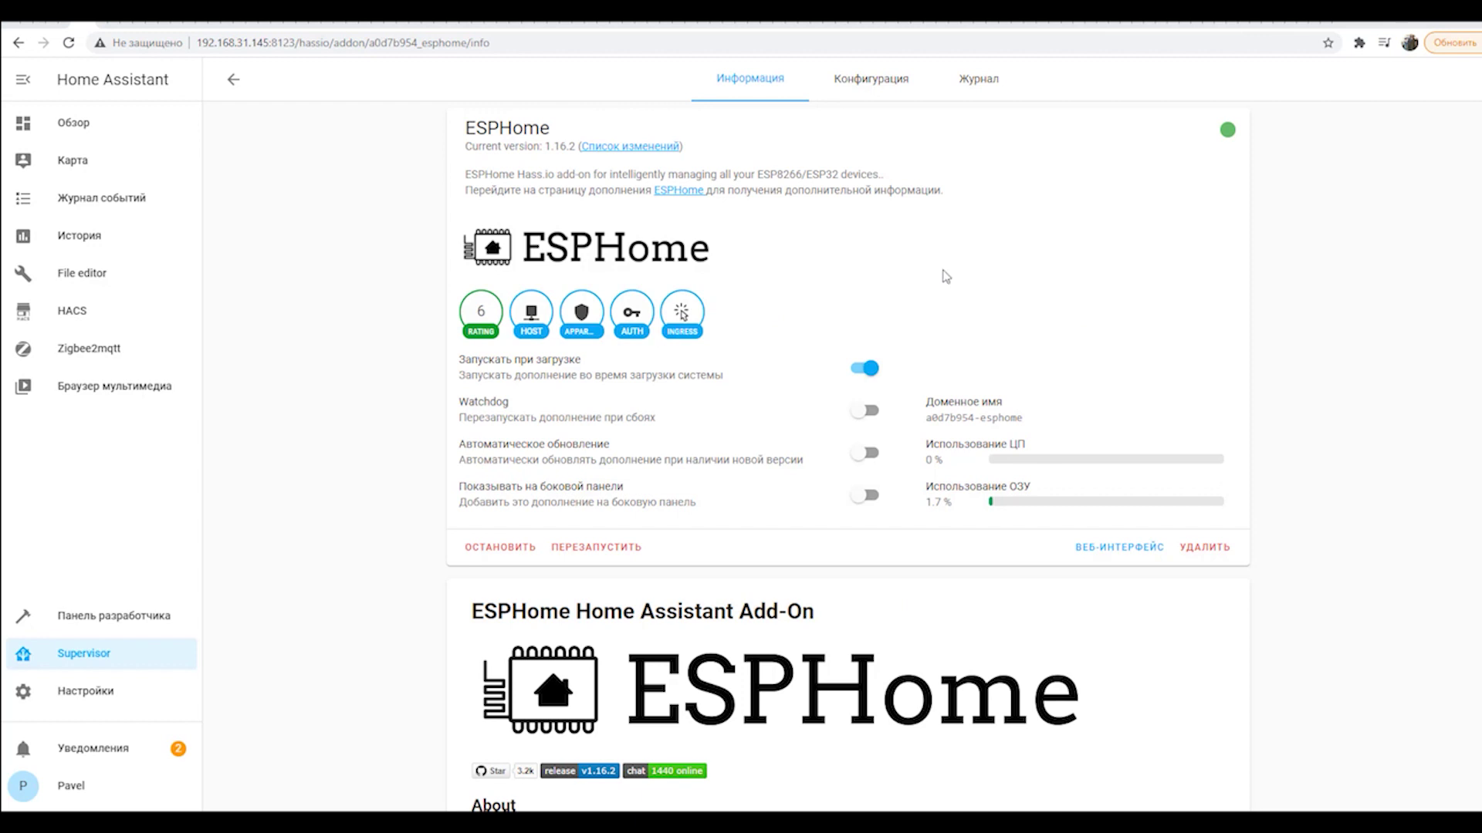
# Turn on the ESPHome add-on's Watchdog and Показывать на боковой панели options.
pyautogui.scroll(-2, 737, 327)
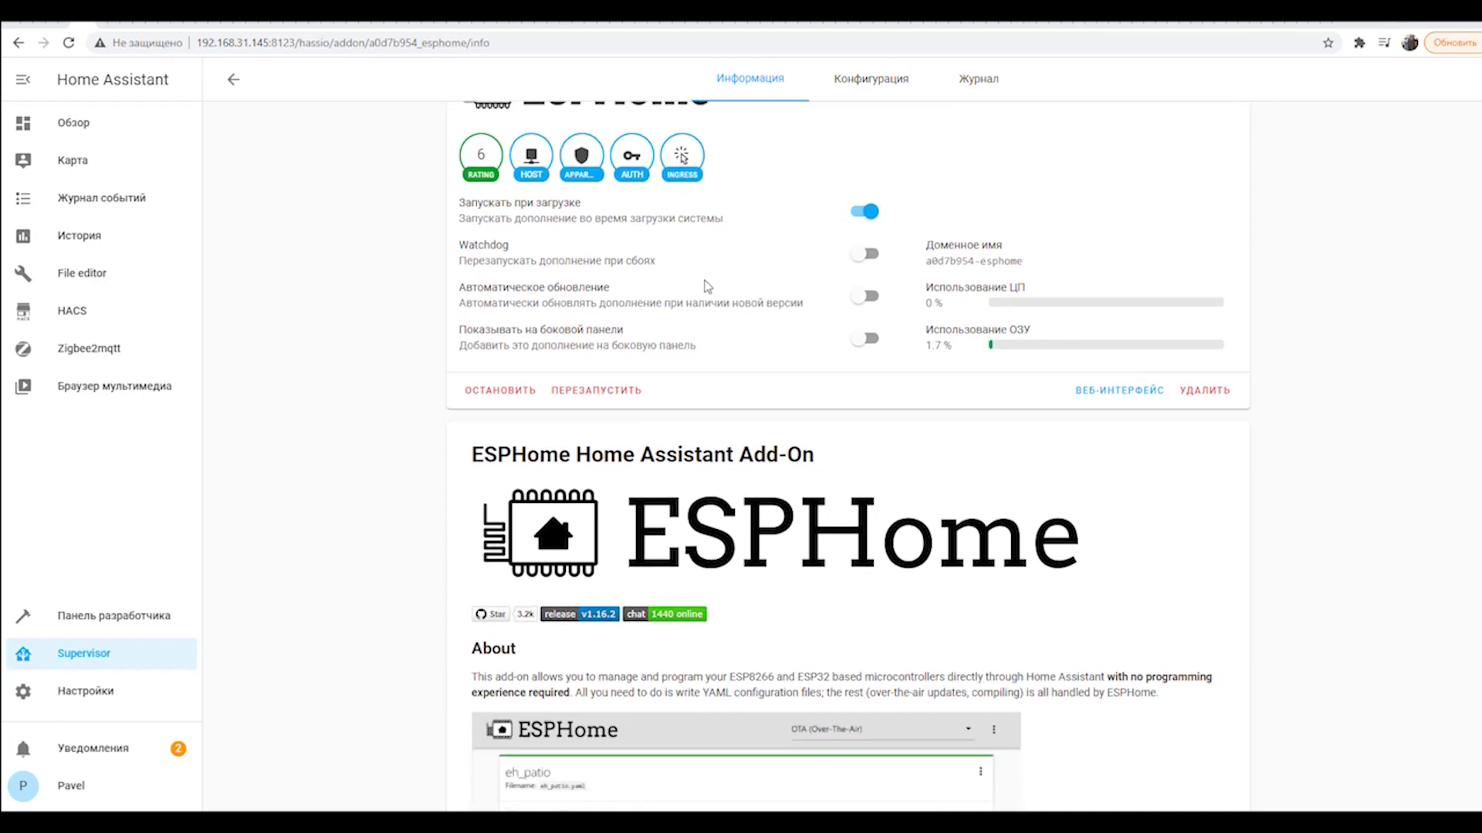
pyautogui.click(872, 257)
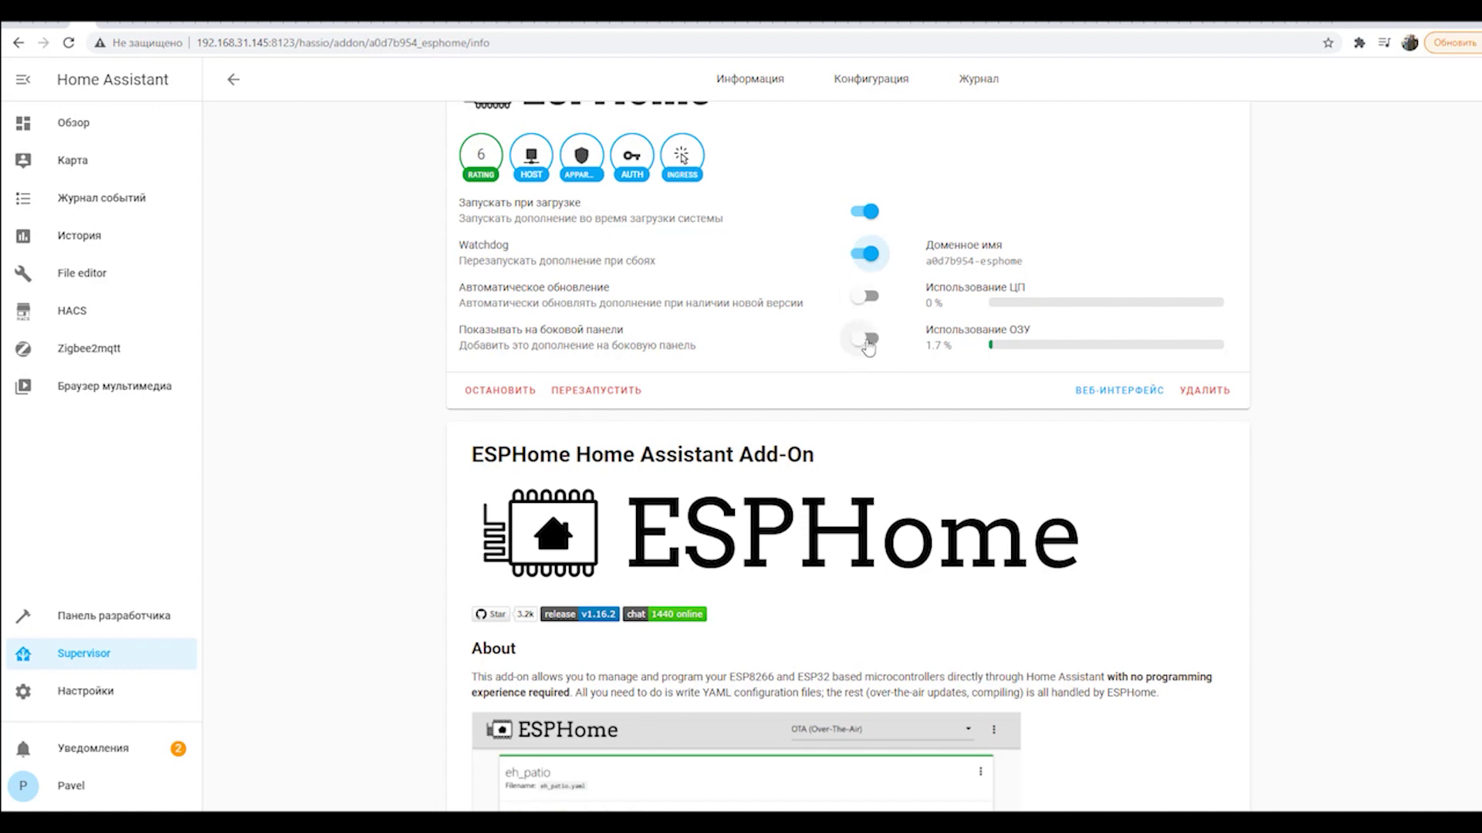
pyautogui.click(867, 340)
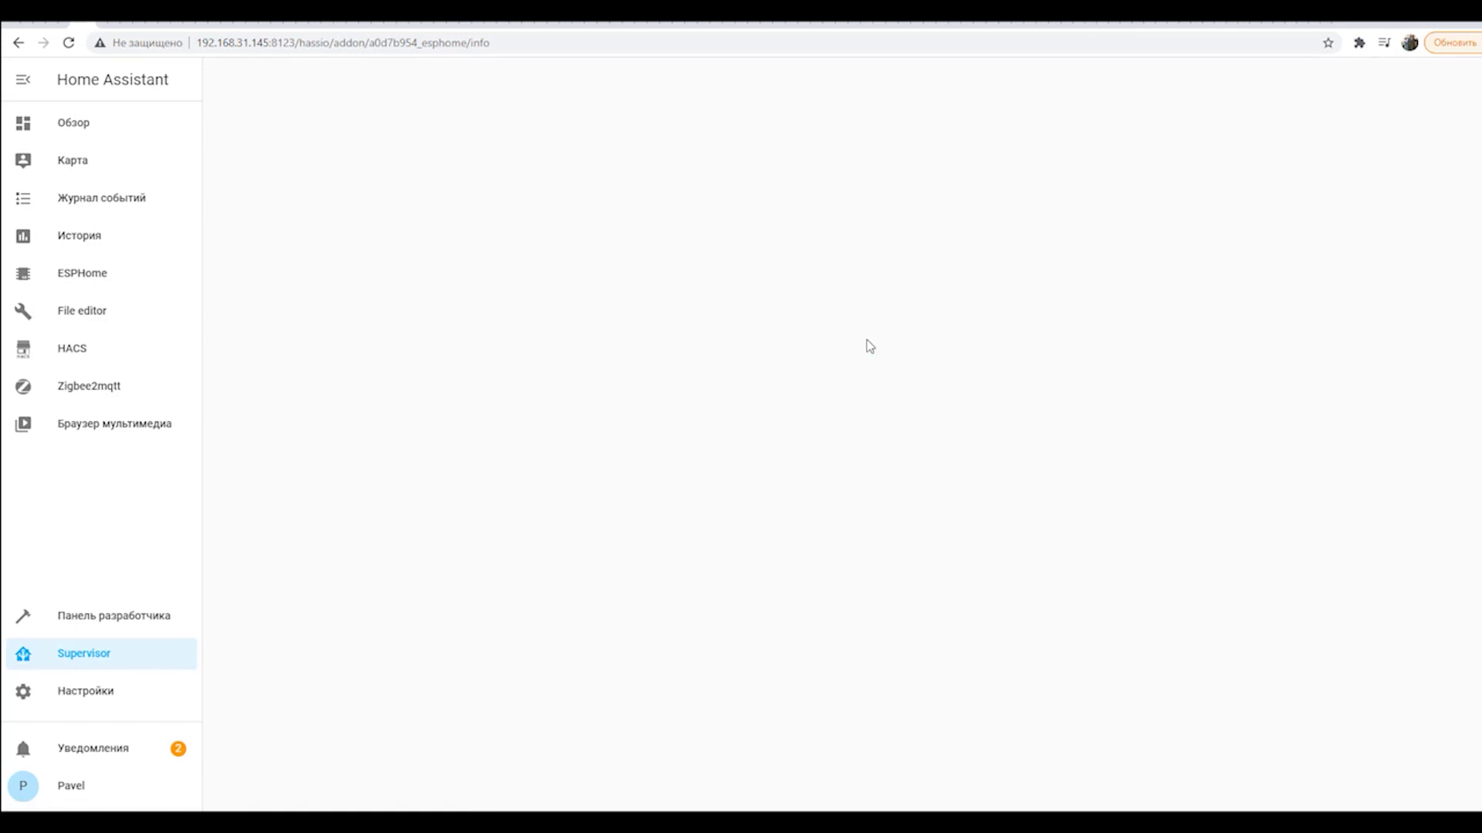
pyautogui.scroll(-1, 834, 346)
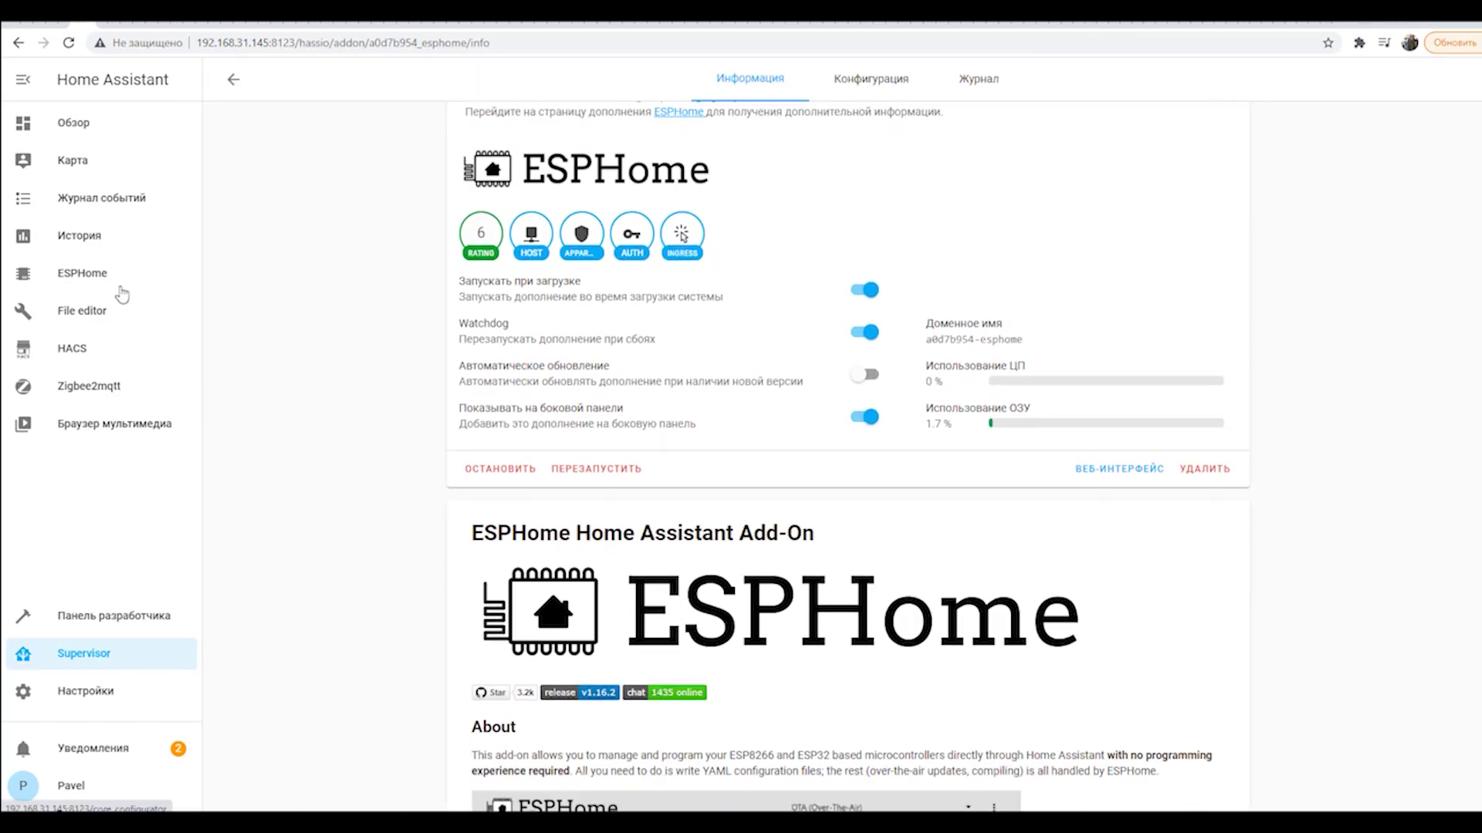
# Review the optional settings on the Конфигурация tab, then open the ESPHome panel.
pyautogui.click(879, 86)
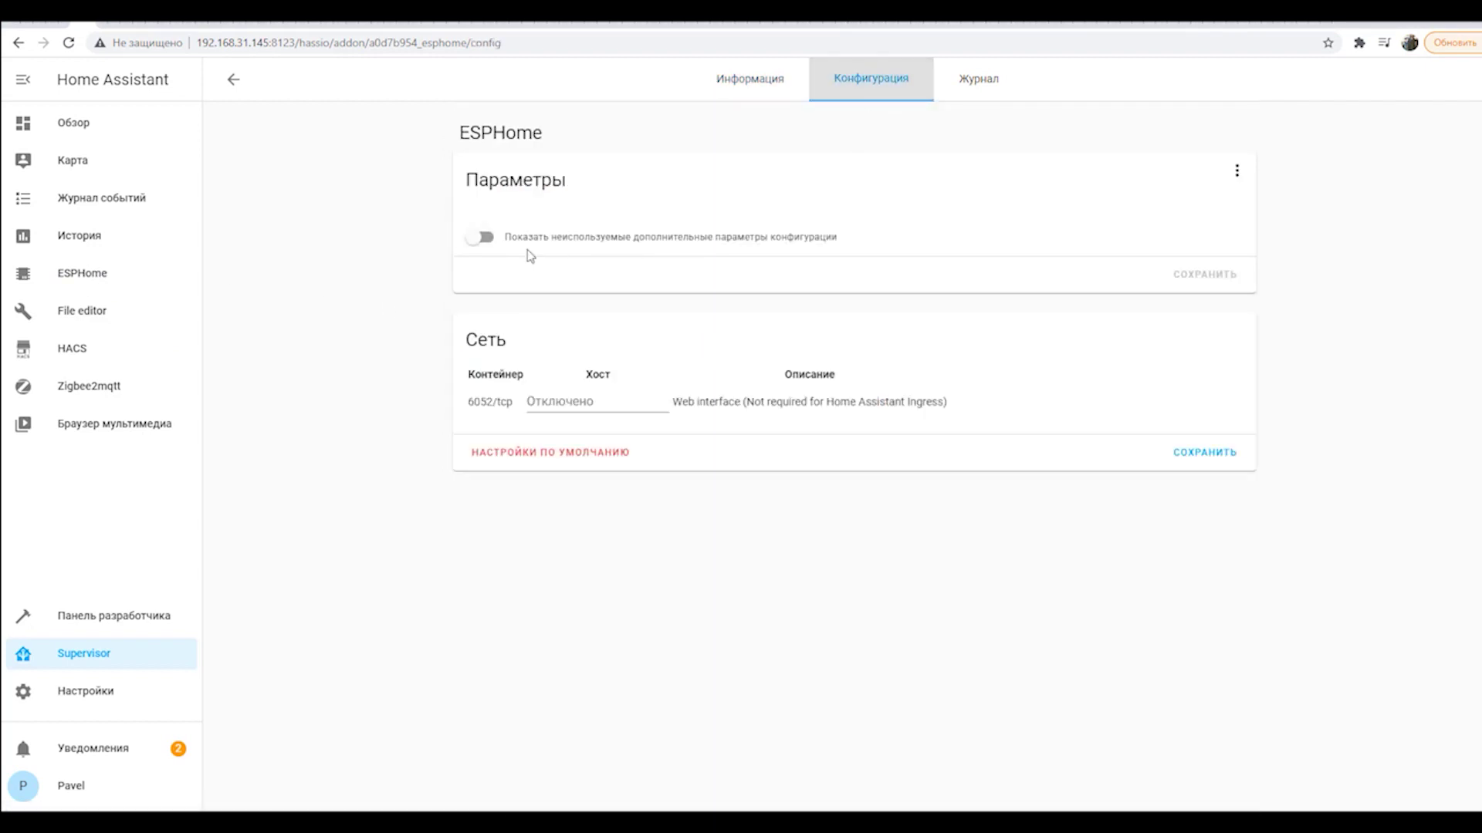
pyautogui.click(483, 237)
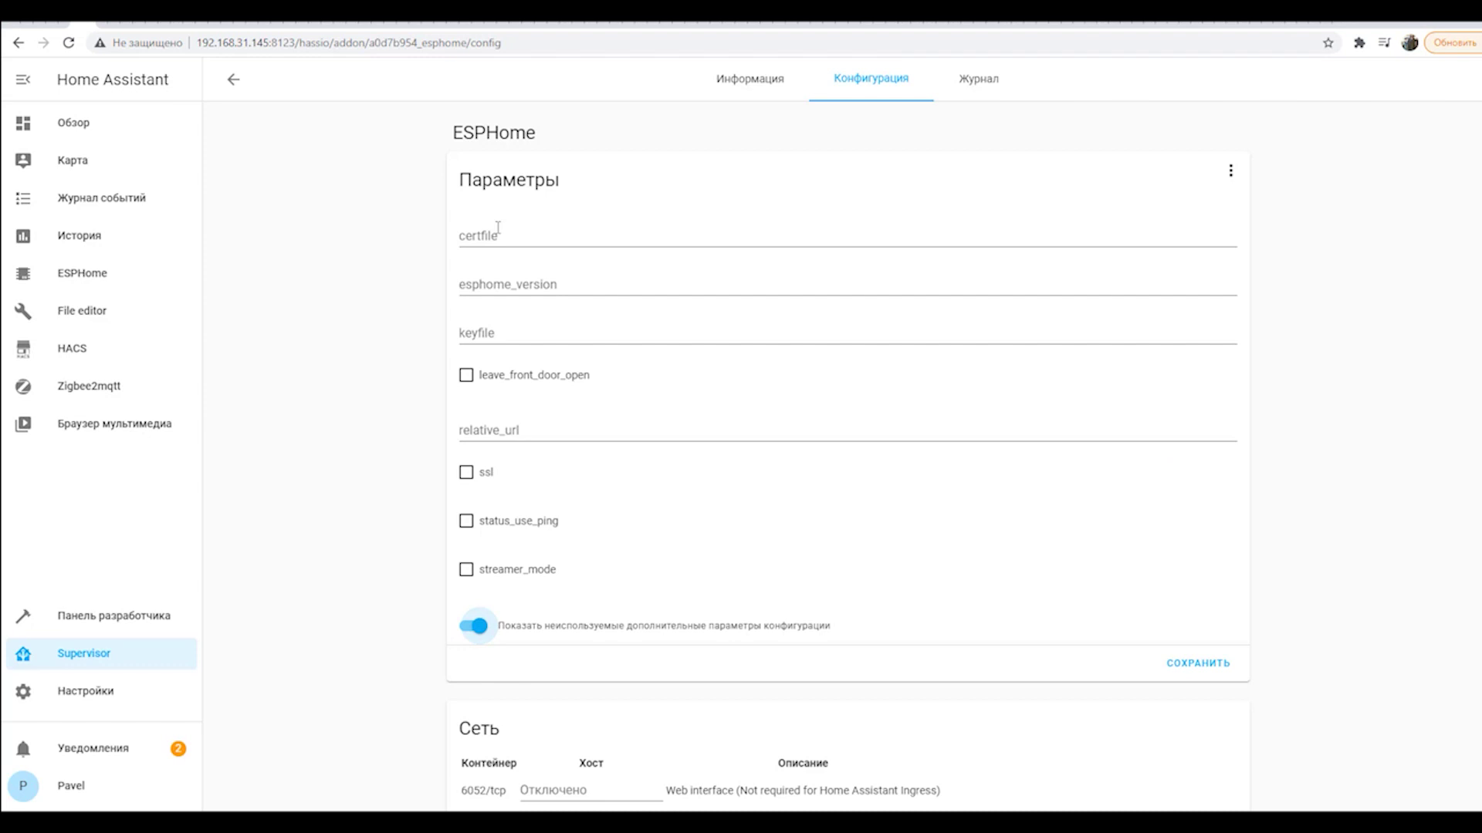
pyautogui.click(474, 626)
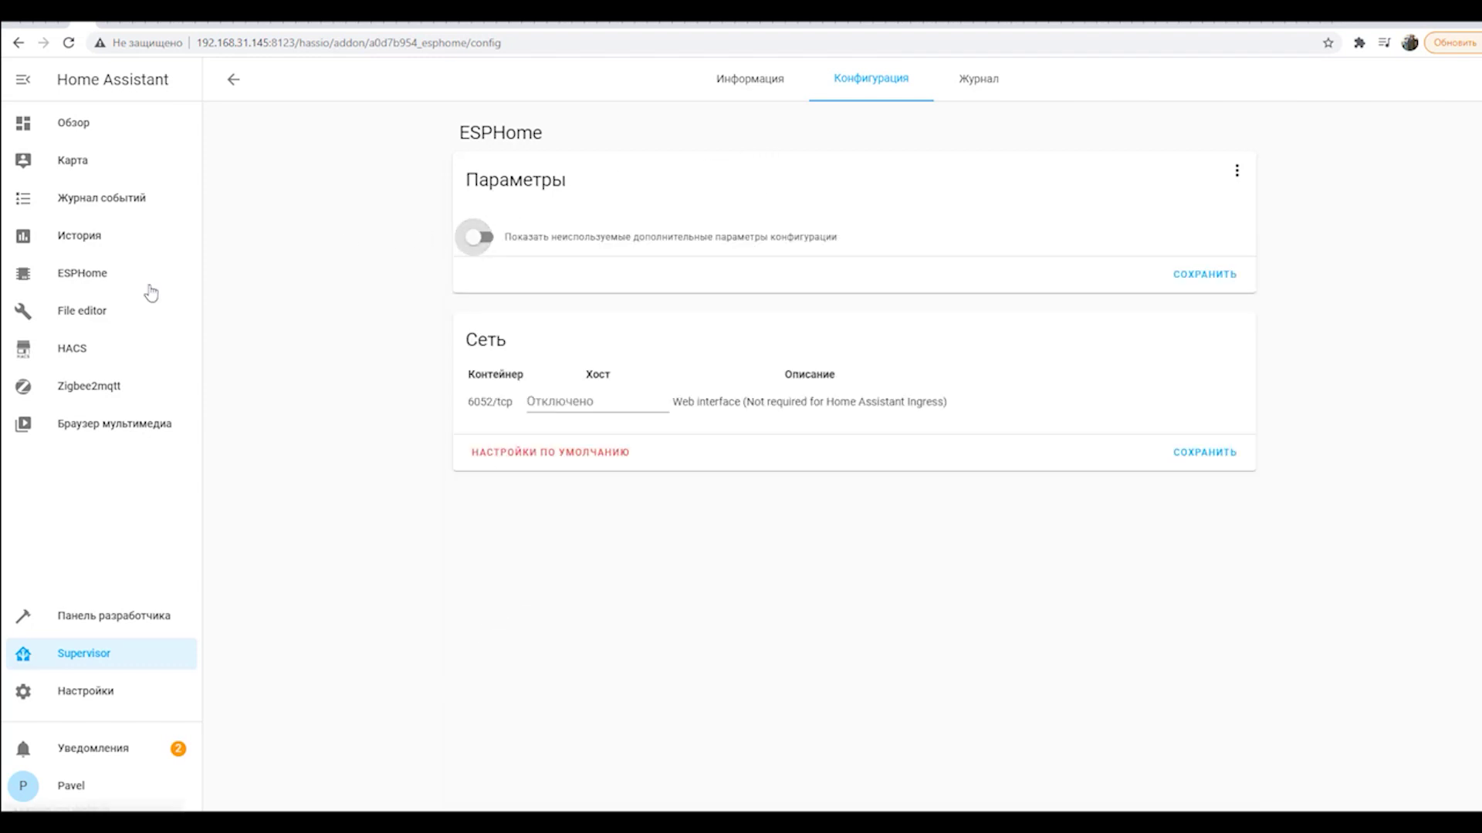
pyautogui.click(94, 285)
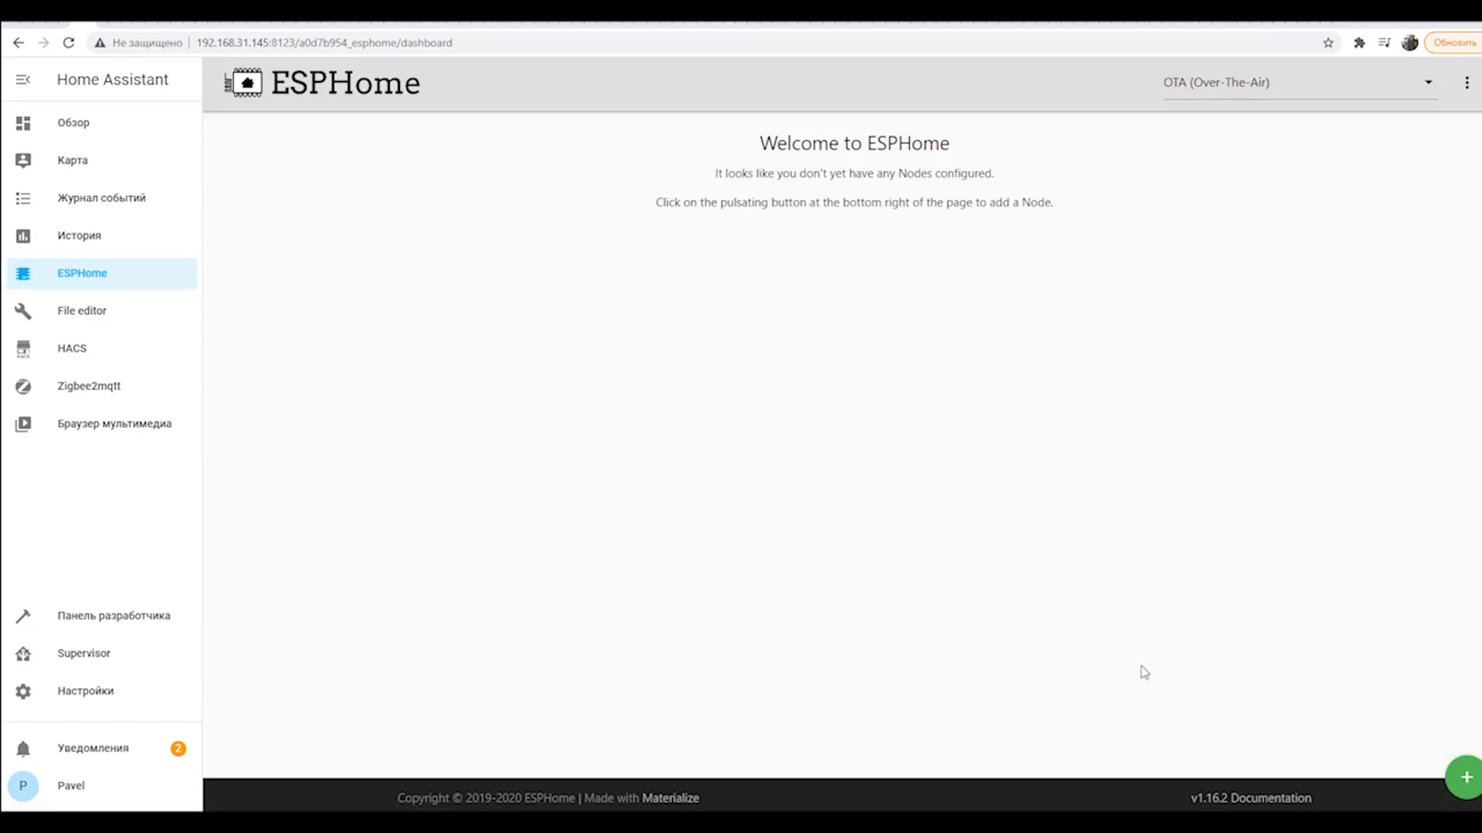
# Start a new ESPHome node and begin the wizard, naming the node temperature_test.
pyautogui.click(1463, 777)
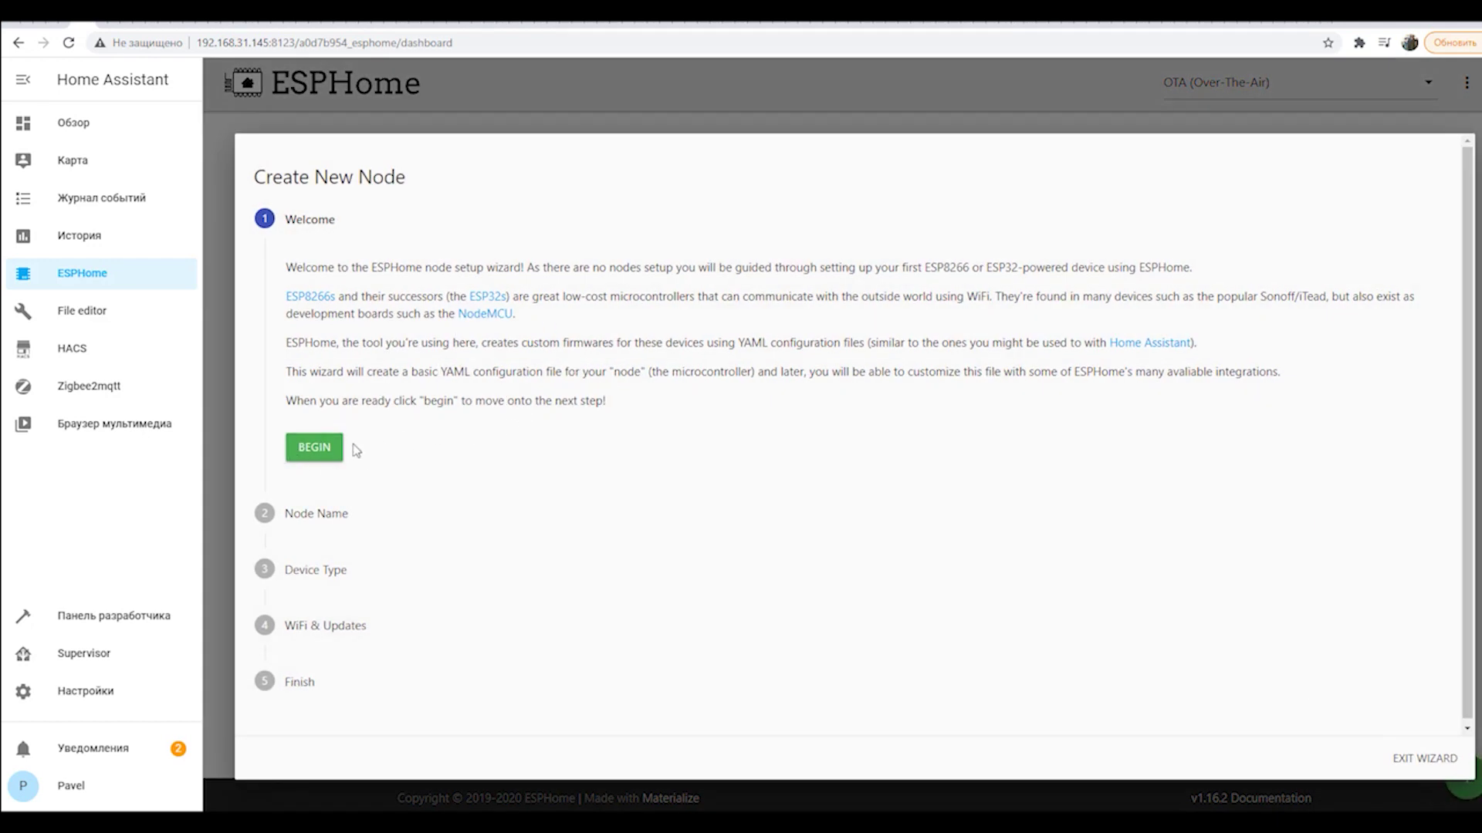
pyautogui.click(313, 454)
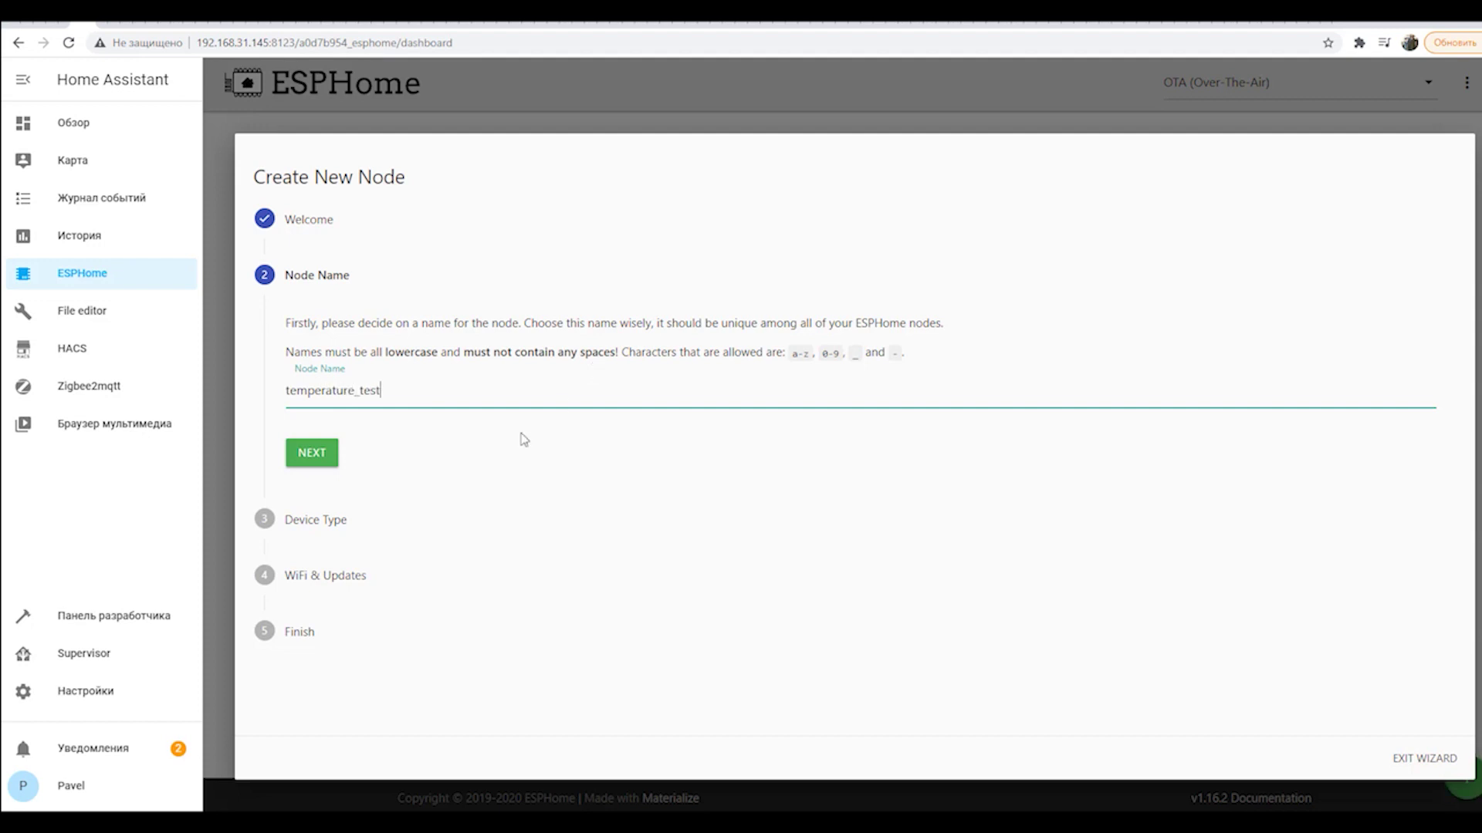
# Confirm the node name and pick NodeMCU as the board type, advancing to WiFi & Updates.
pyautogui.click(319, 457)
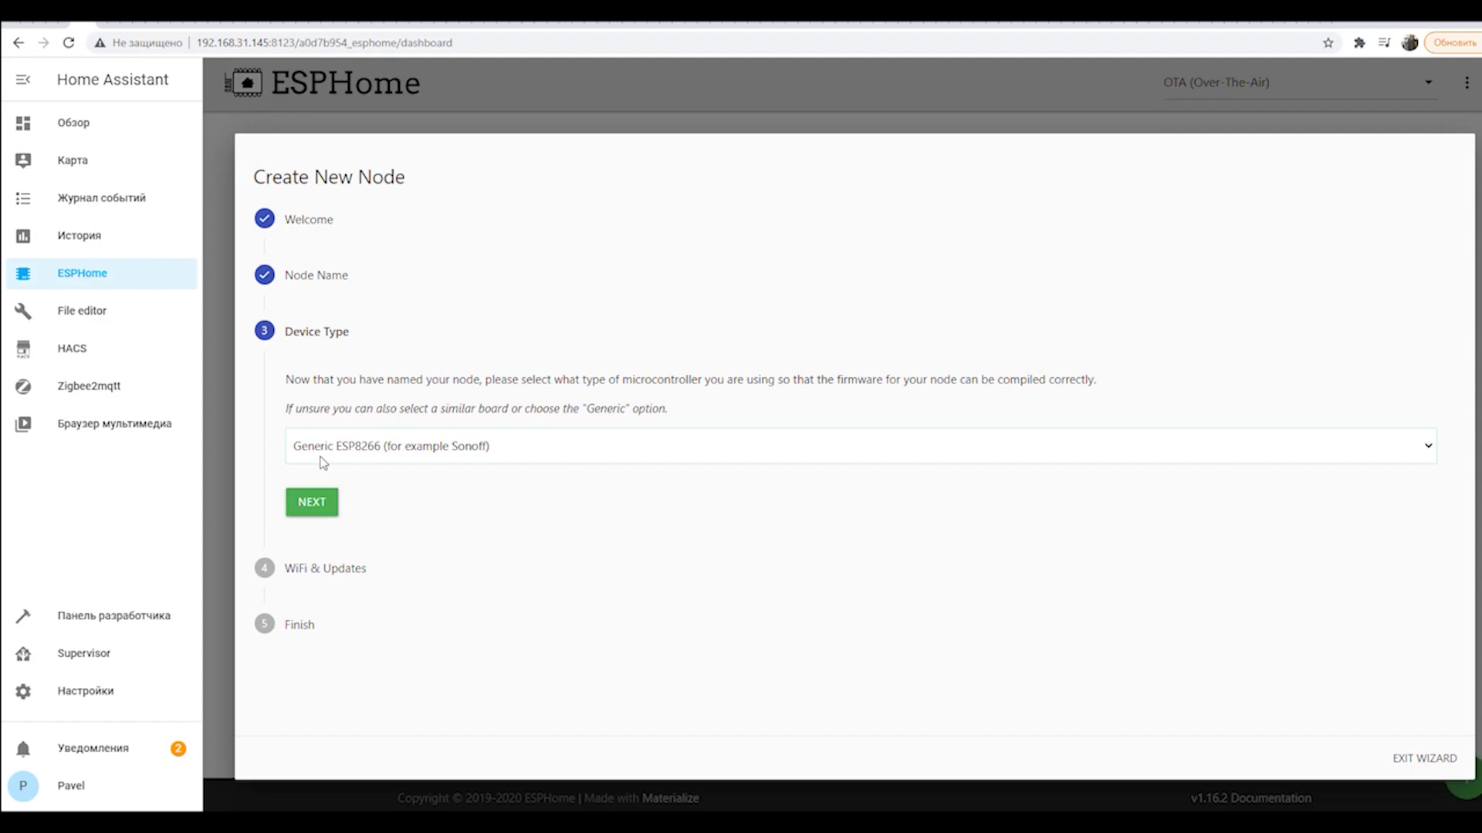
pyautogui.click(488, 451)
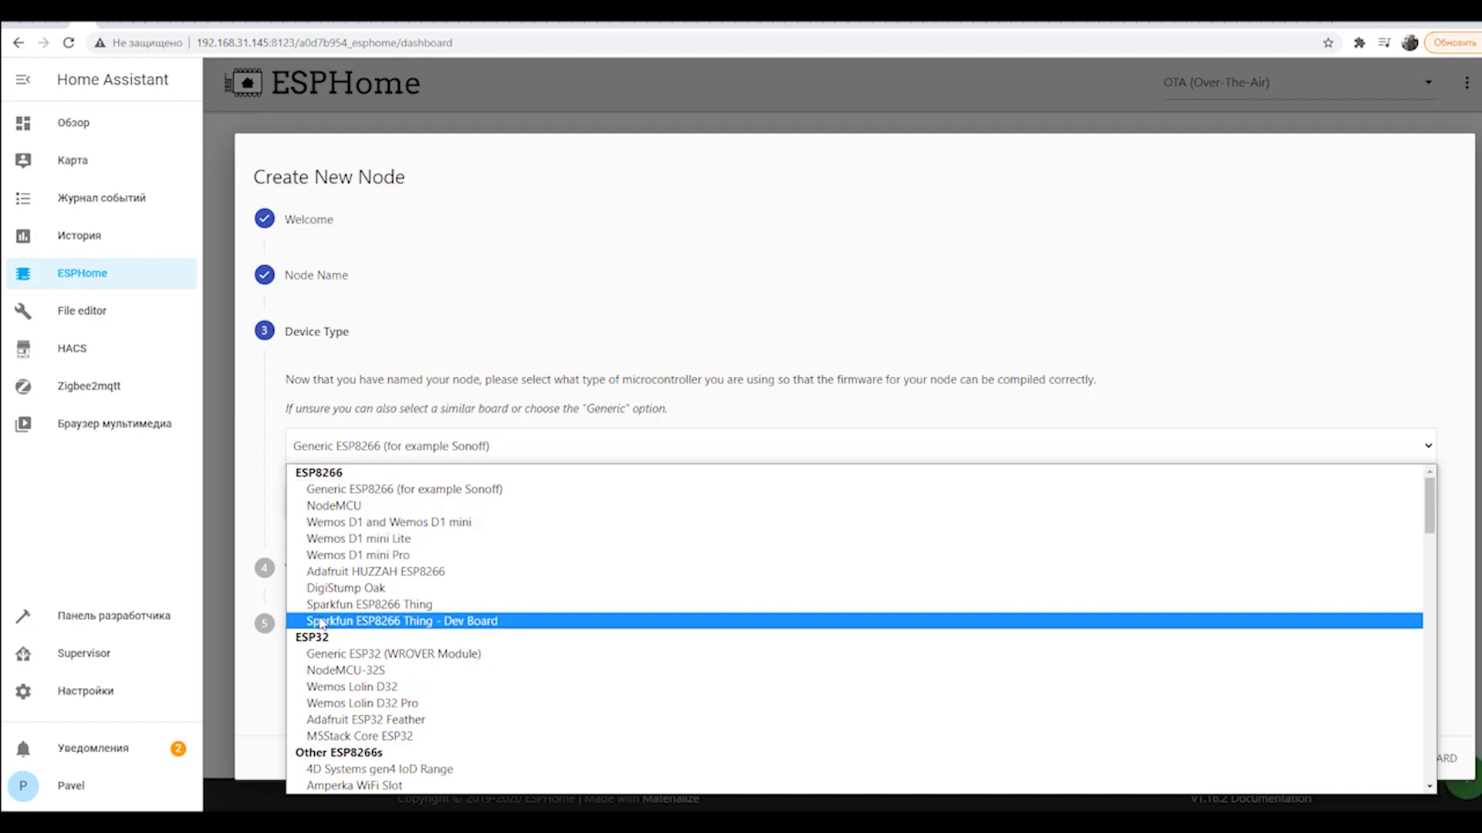
pyautogui.scroll(-5, 349, 631)
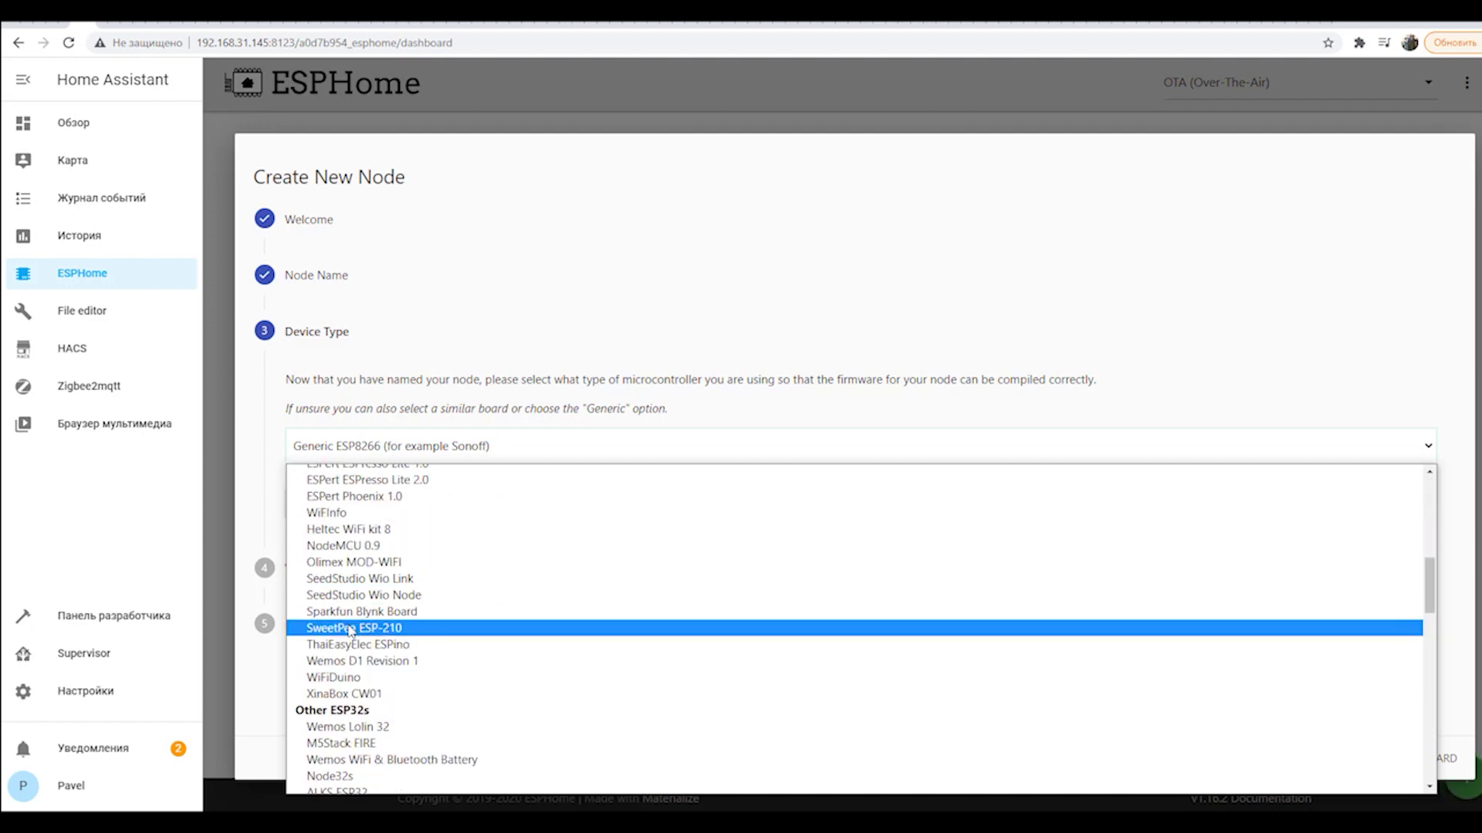
pyautogui.scroll(4, 357, 629)
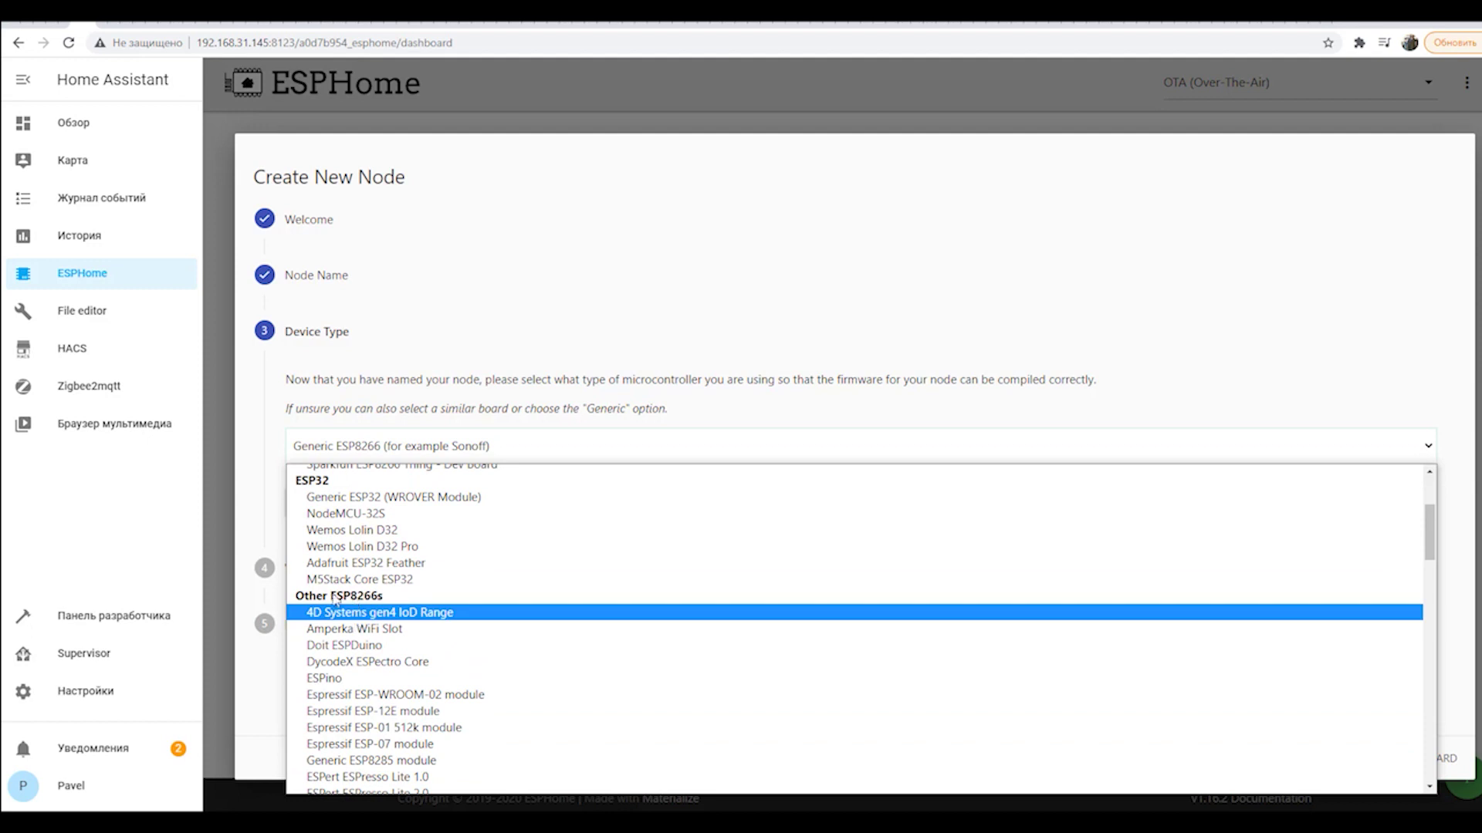
pyautogui.scroll(-4, 343, 613)
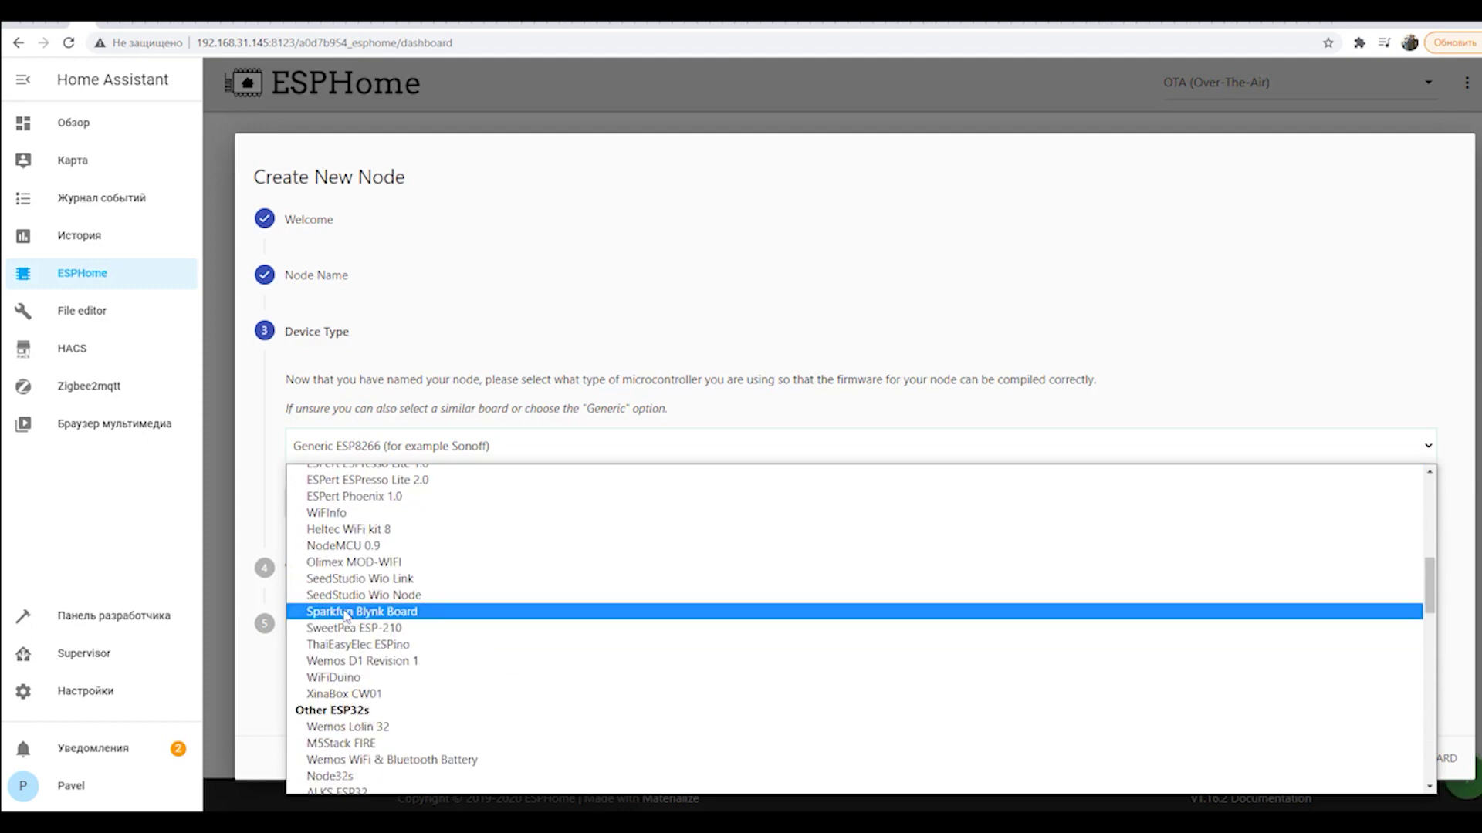
pyautogui.scroll(-6, 401, 586)
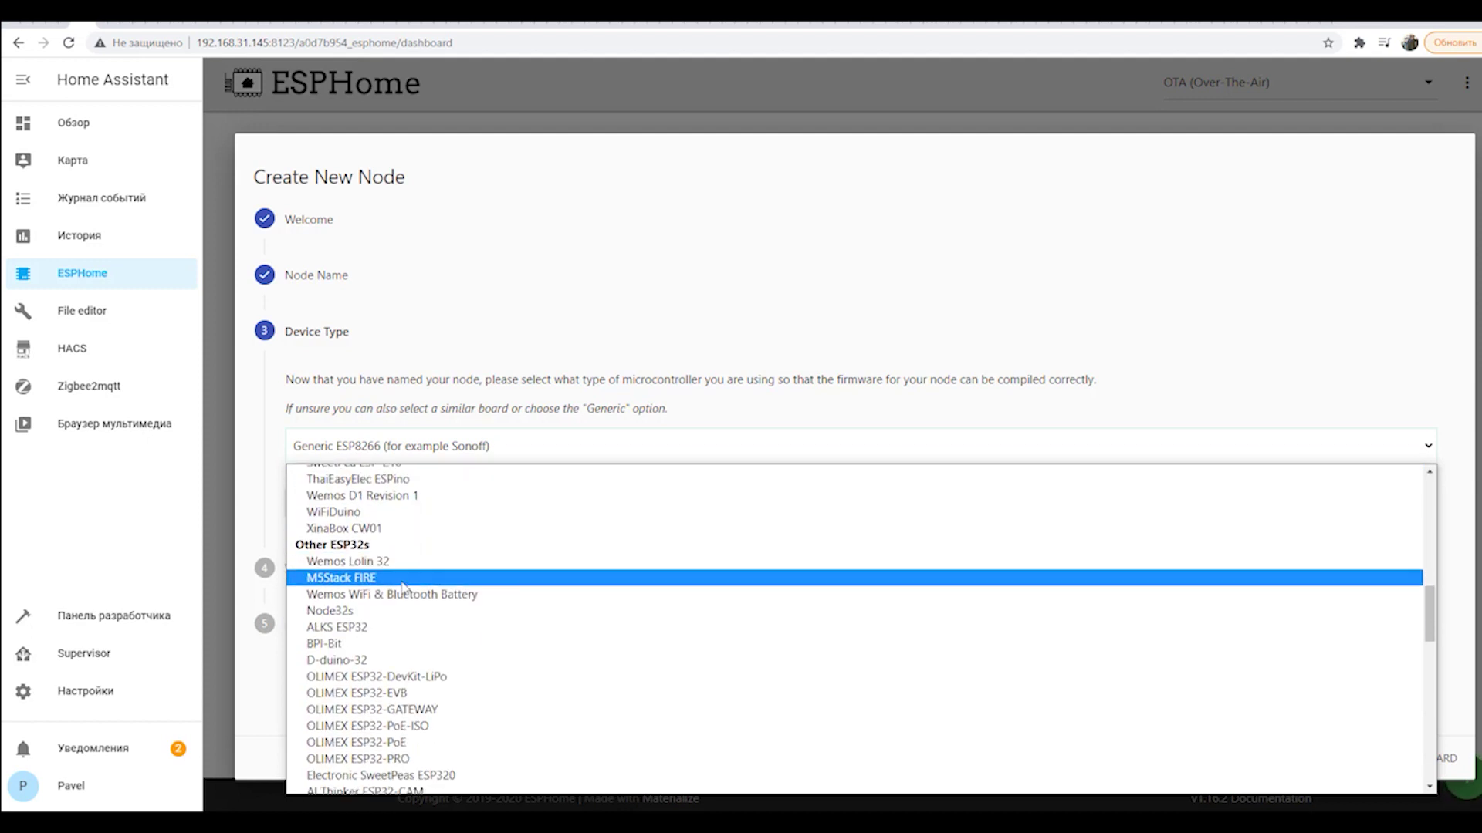
pyautogui.scroll(-5, 401, 590)
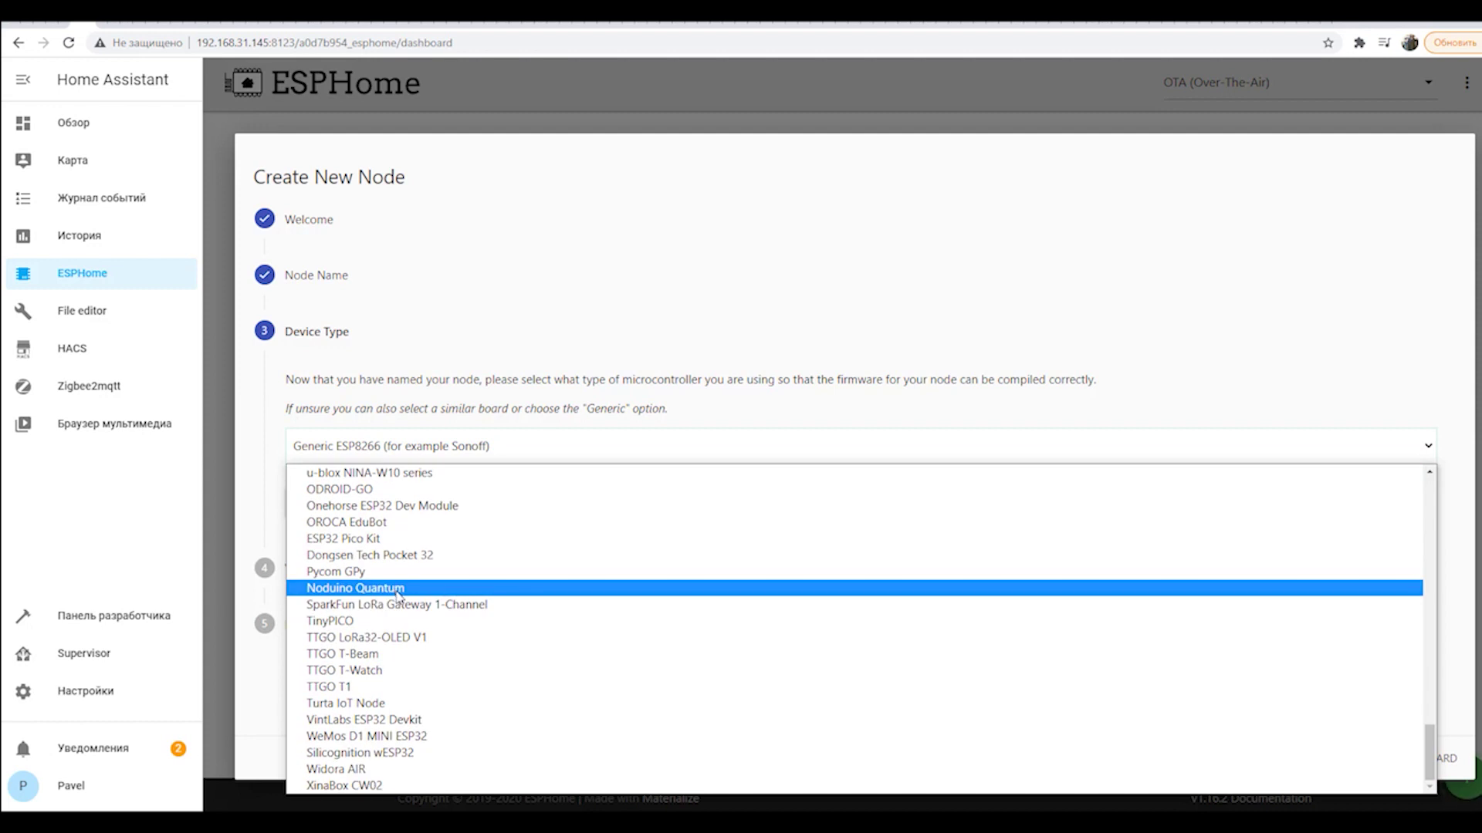
pyautogui.scroll(15, 421, 654)
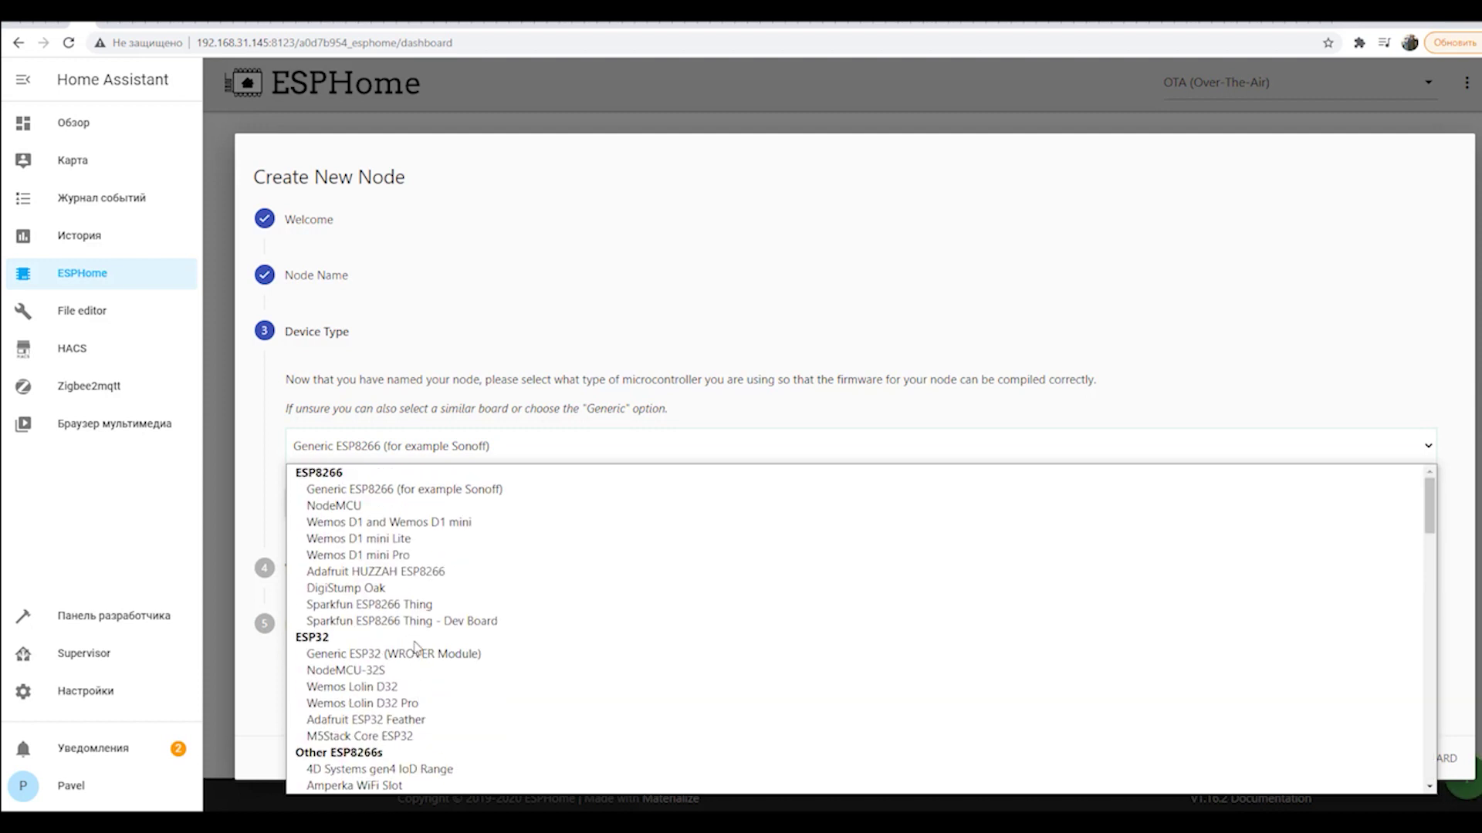
pyautogui.click(356, 506)
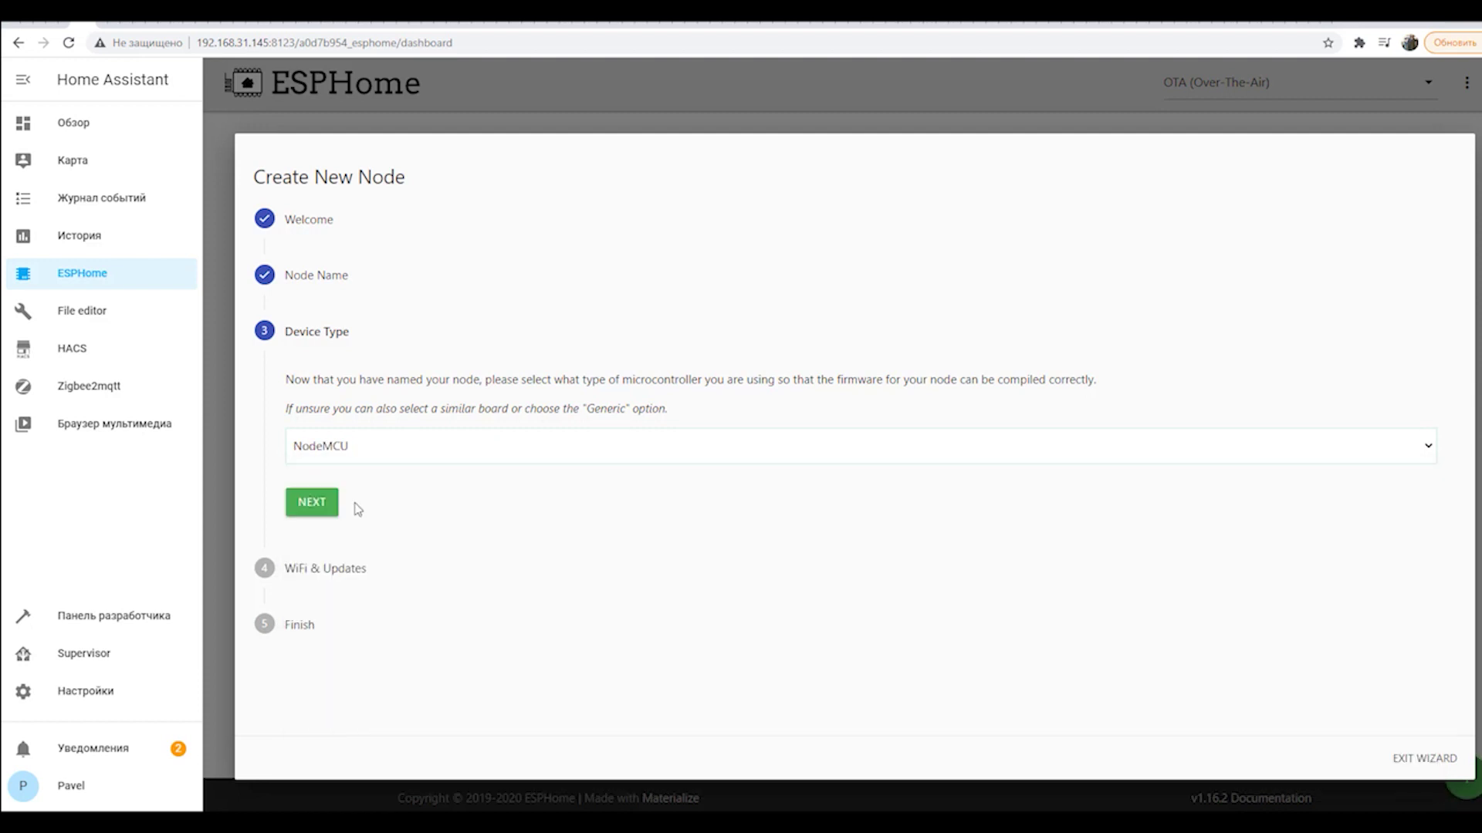
pyautogui.click(326, 507)
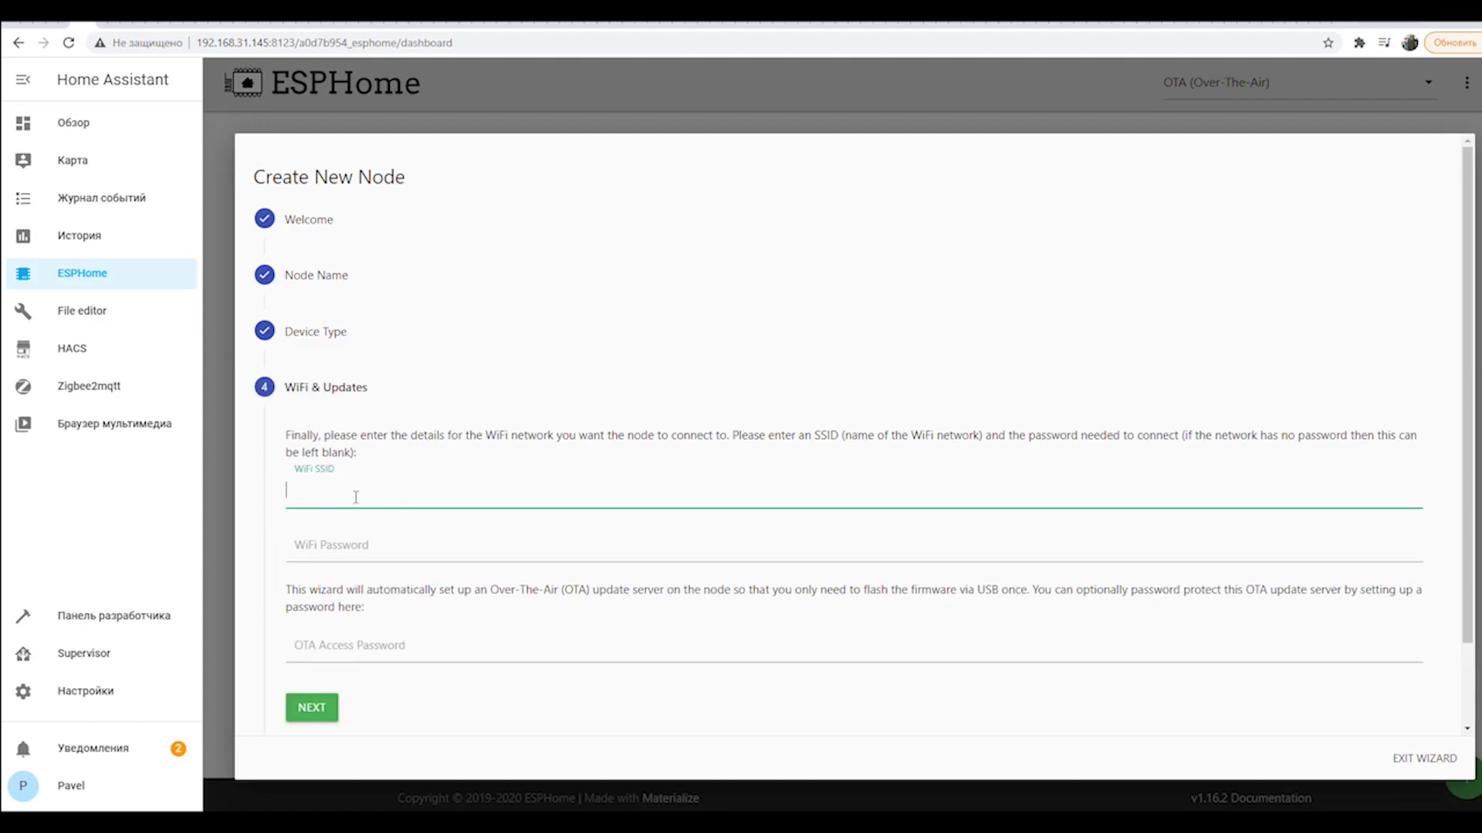
# Enter NETGEAR as the WiFi SSID plus the WiFi and OTA passwords, then continue.
pyautogui.write('NETGEAR')
pyautogui.press('Tab')
pyautogui.click(353, 647)
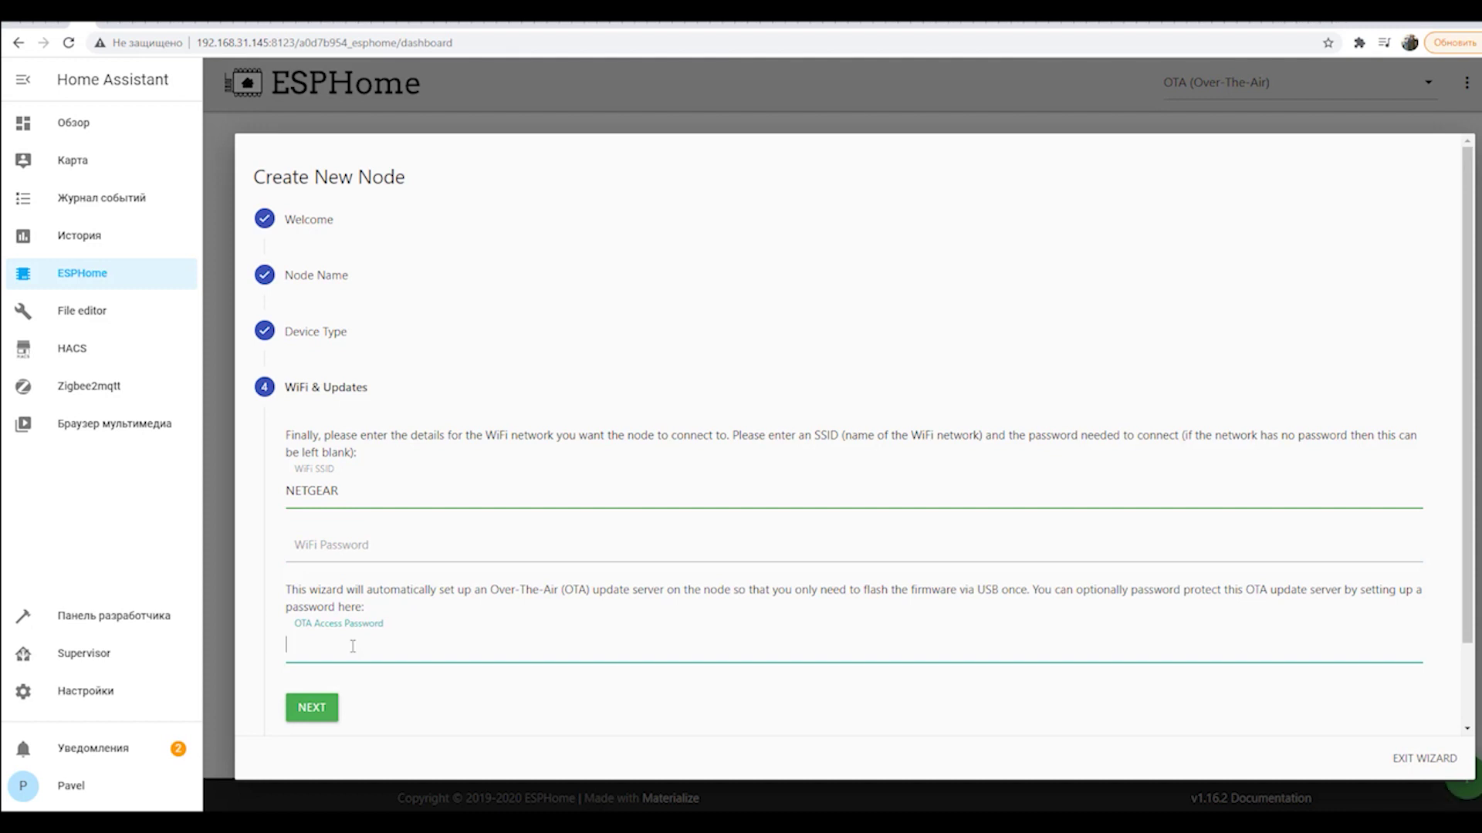
pyautogui.write('********')
pyautogui.click(367, 552)
pyautogui.write('***')
pyautogui.moveTo(332, 548); pyautogui.dragTo(260, 543)
pyautogui.write('*****')
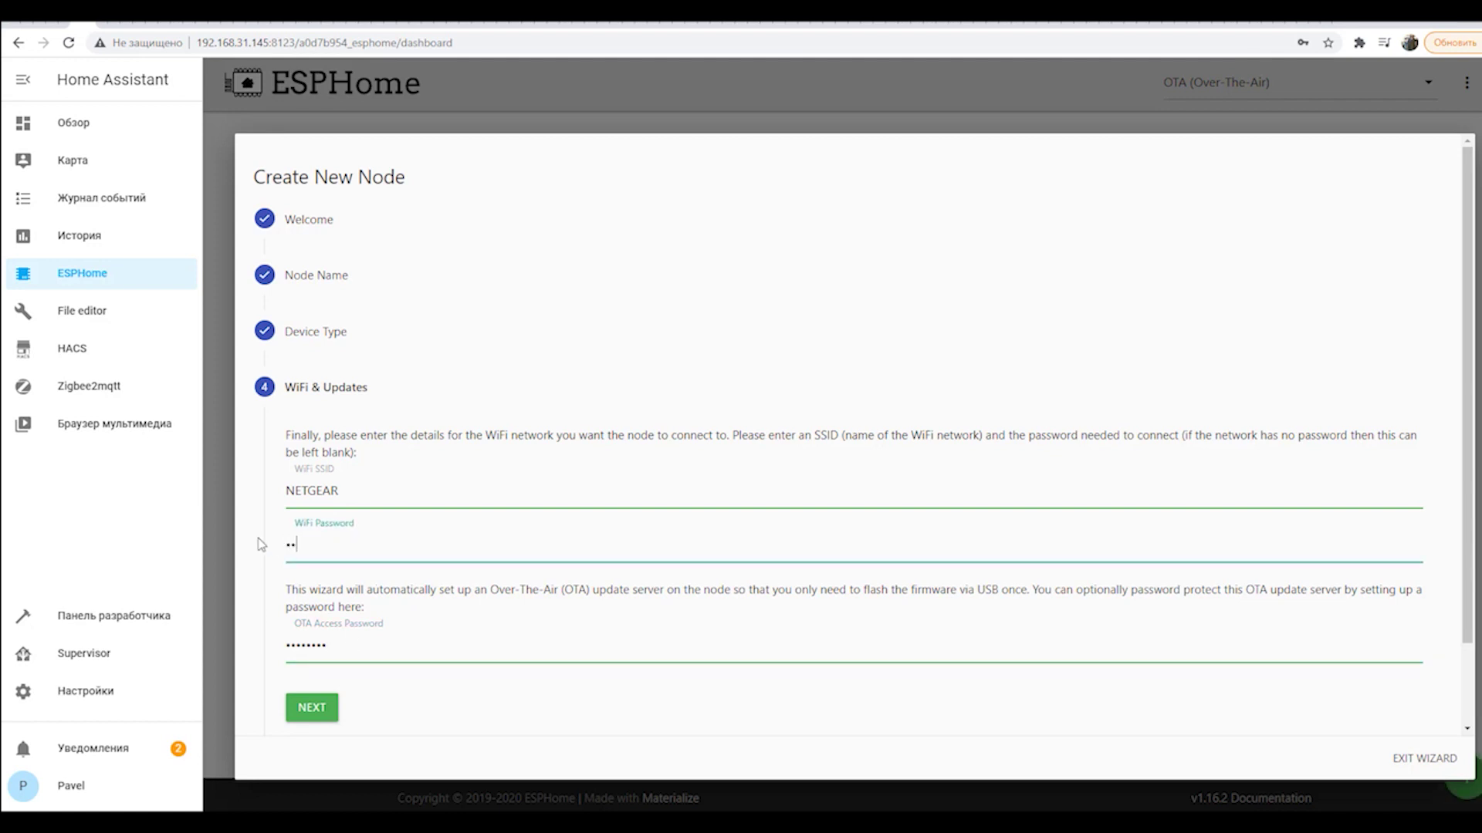
pyautogui.write('***')
pyautogui.click(312, 707)
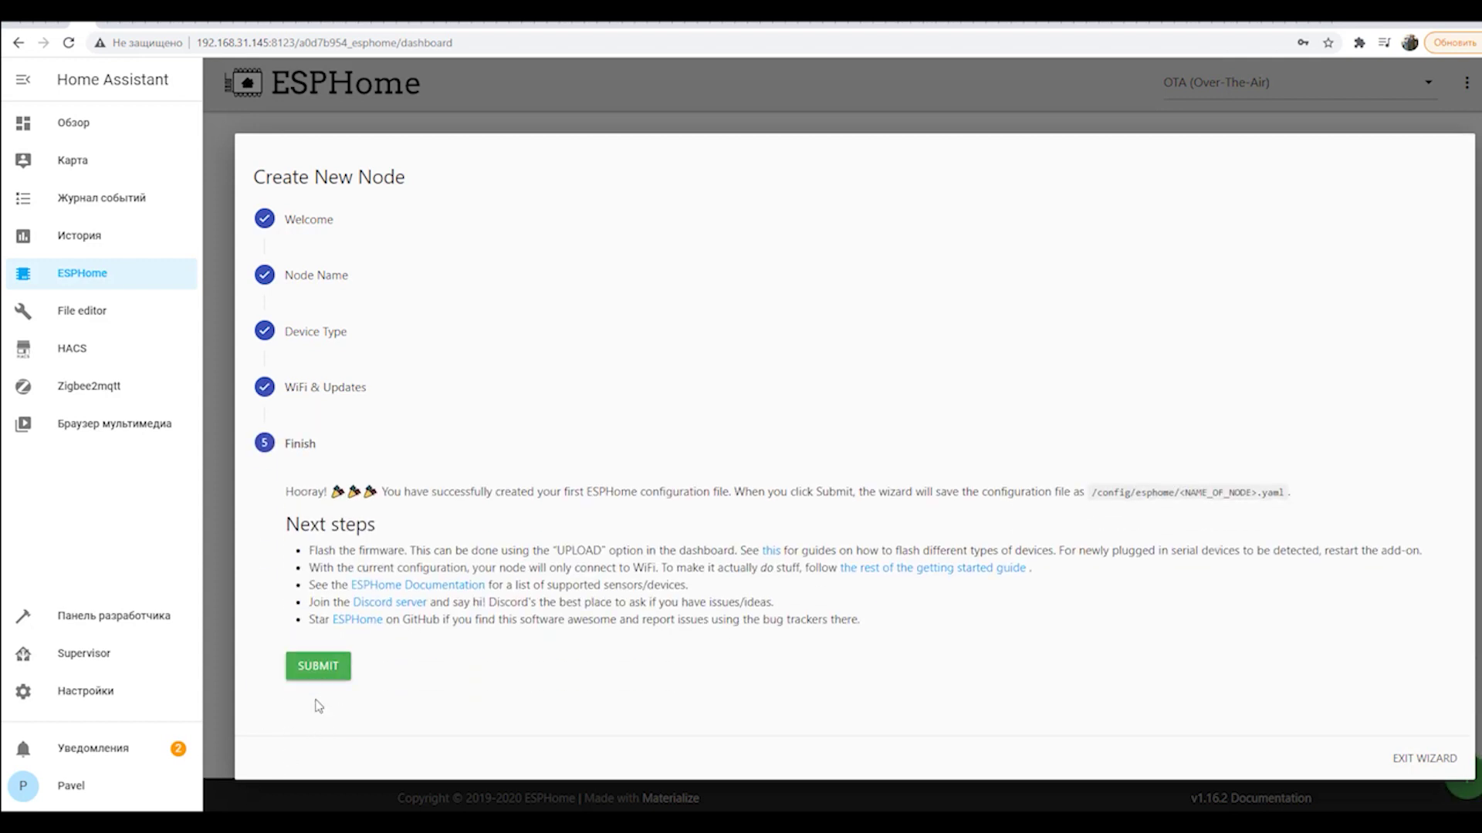
# Submit the wizard to create temperature_test, keep OTA as upload port, and edit its YAML.
pyautogui.click(312, 666)
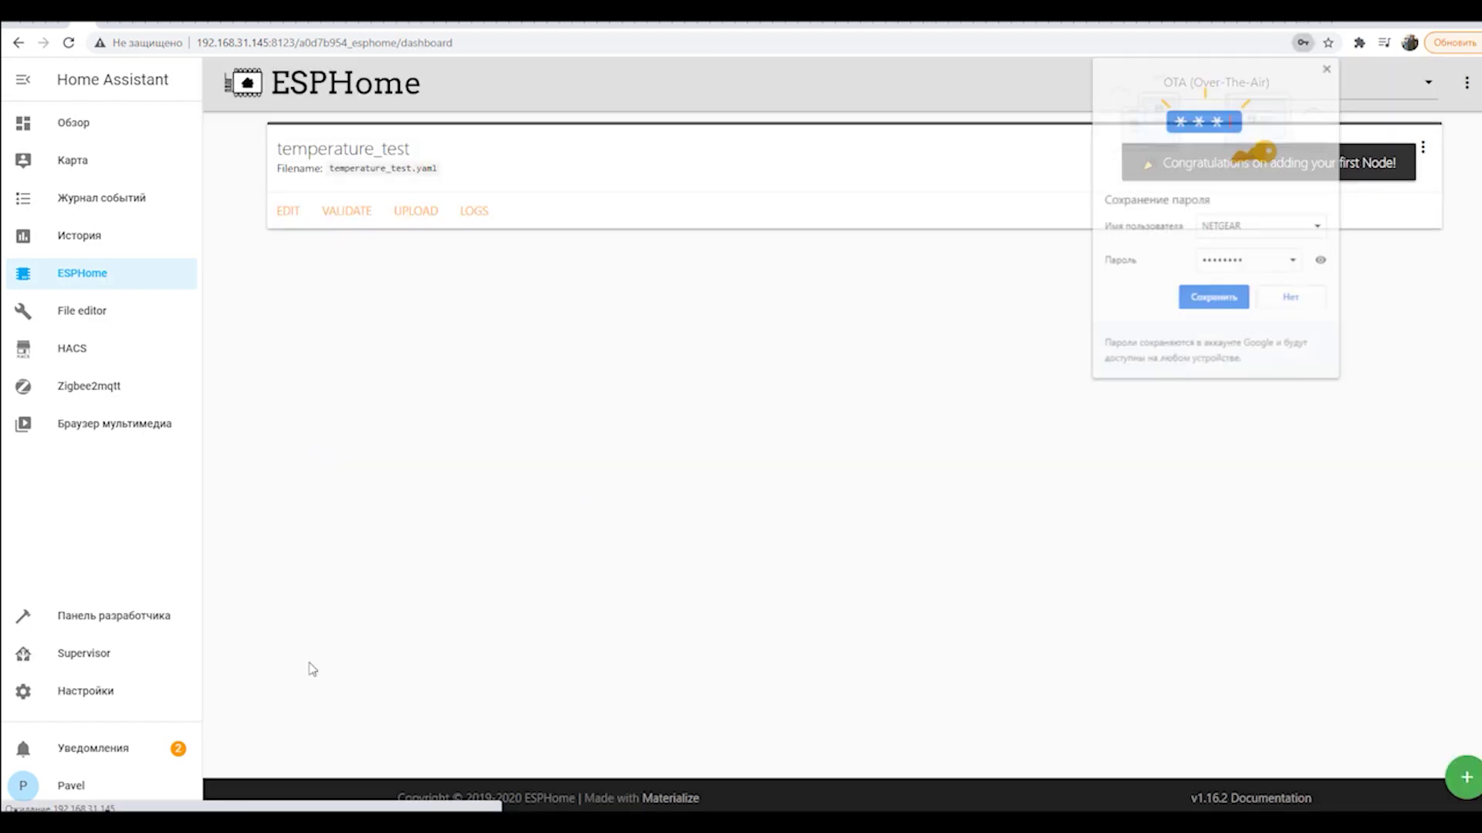
pyautogui.click(1323, 306)
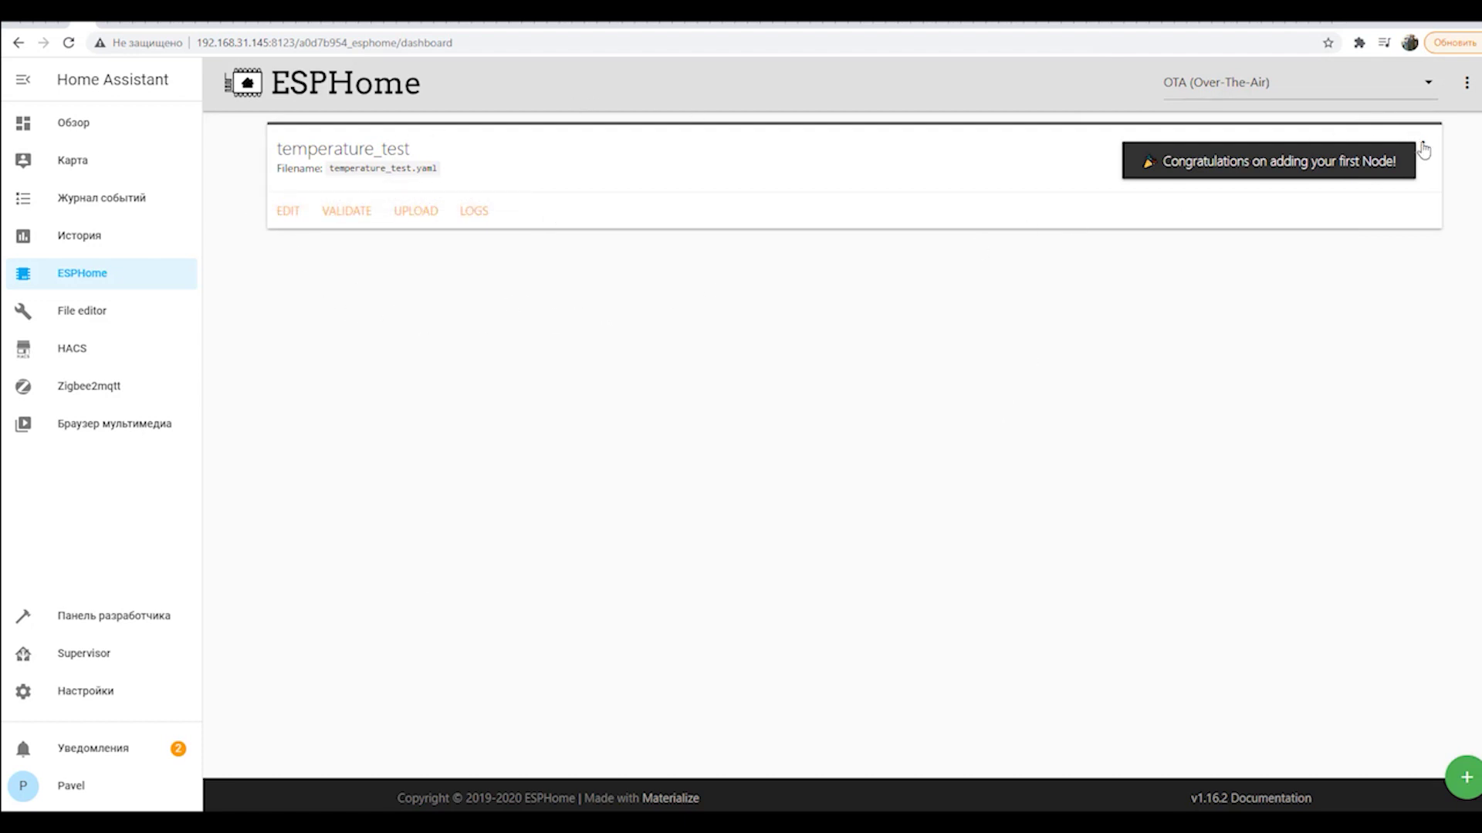
pyautogui.click(1329, 94)
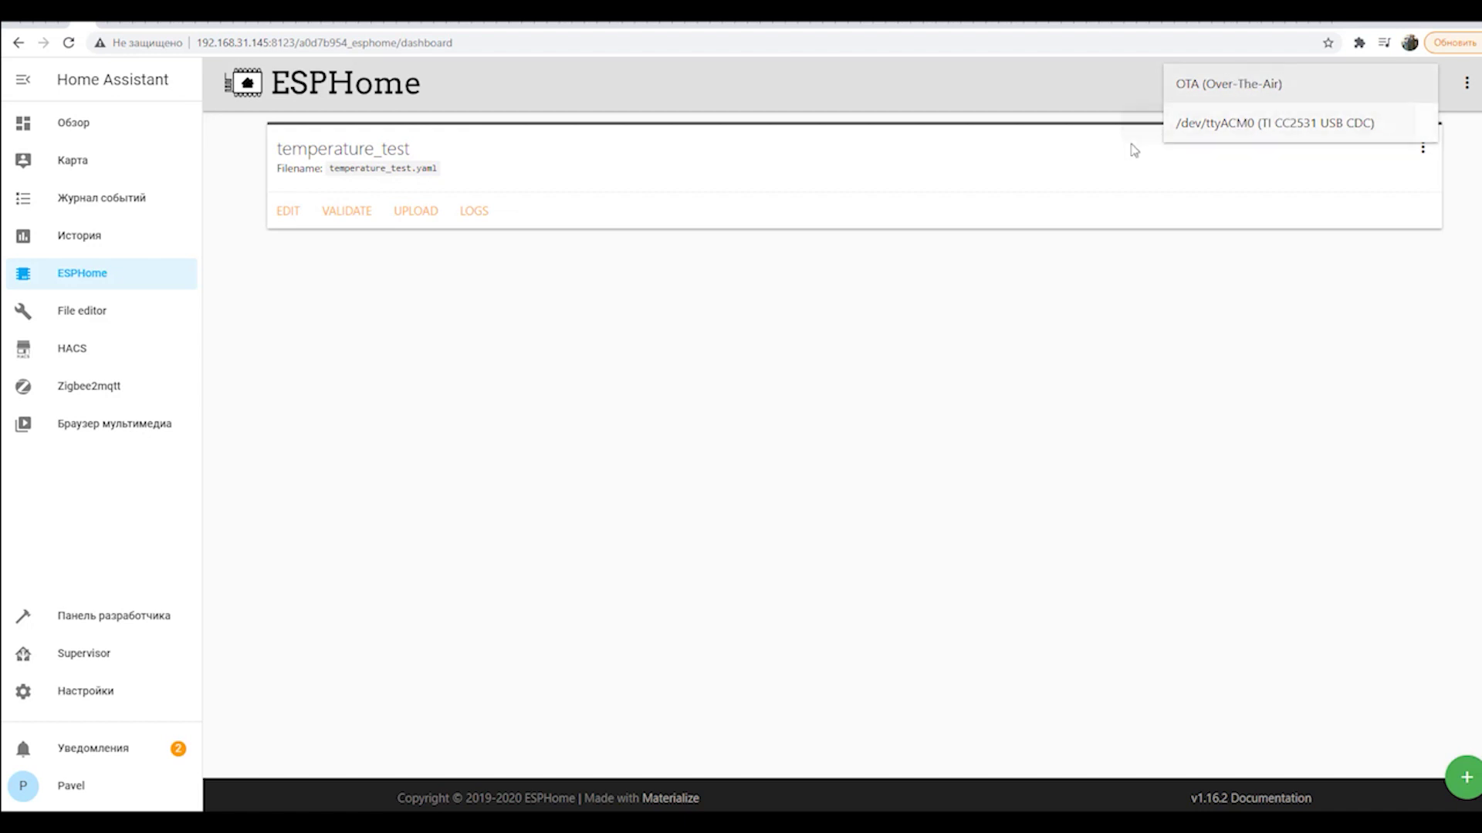
pyautogui.click(519, 284)
pyautogui.click(292, 216)
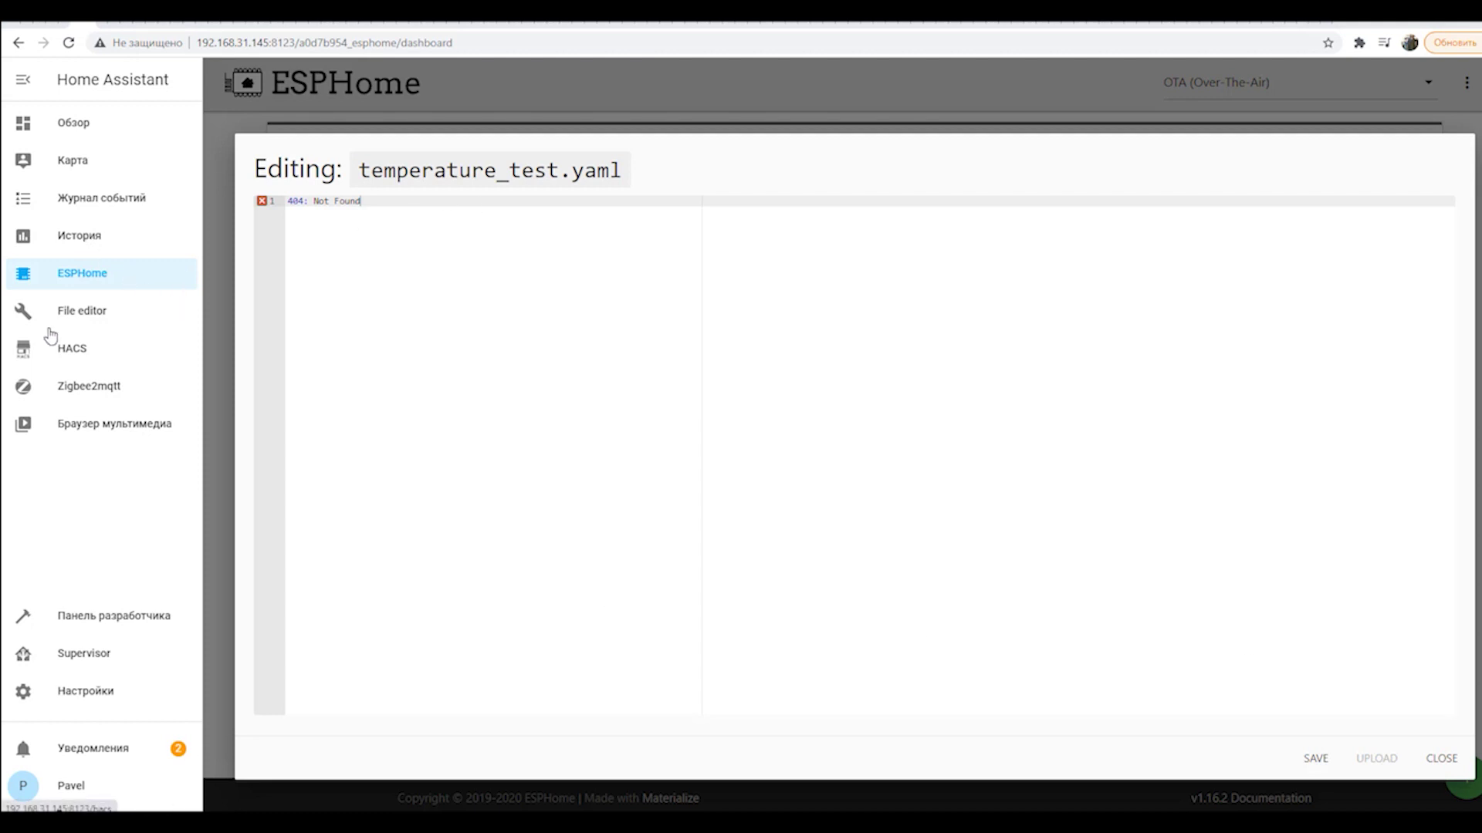
# Reopen ESPHome from the Home Assistant sidebar and load temperature_test.yaml in the editor.
pyautogui.click(108, 119)
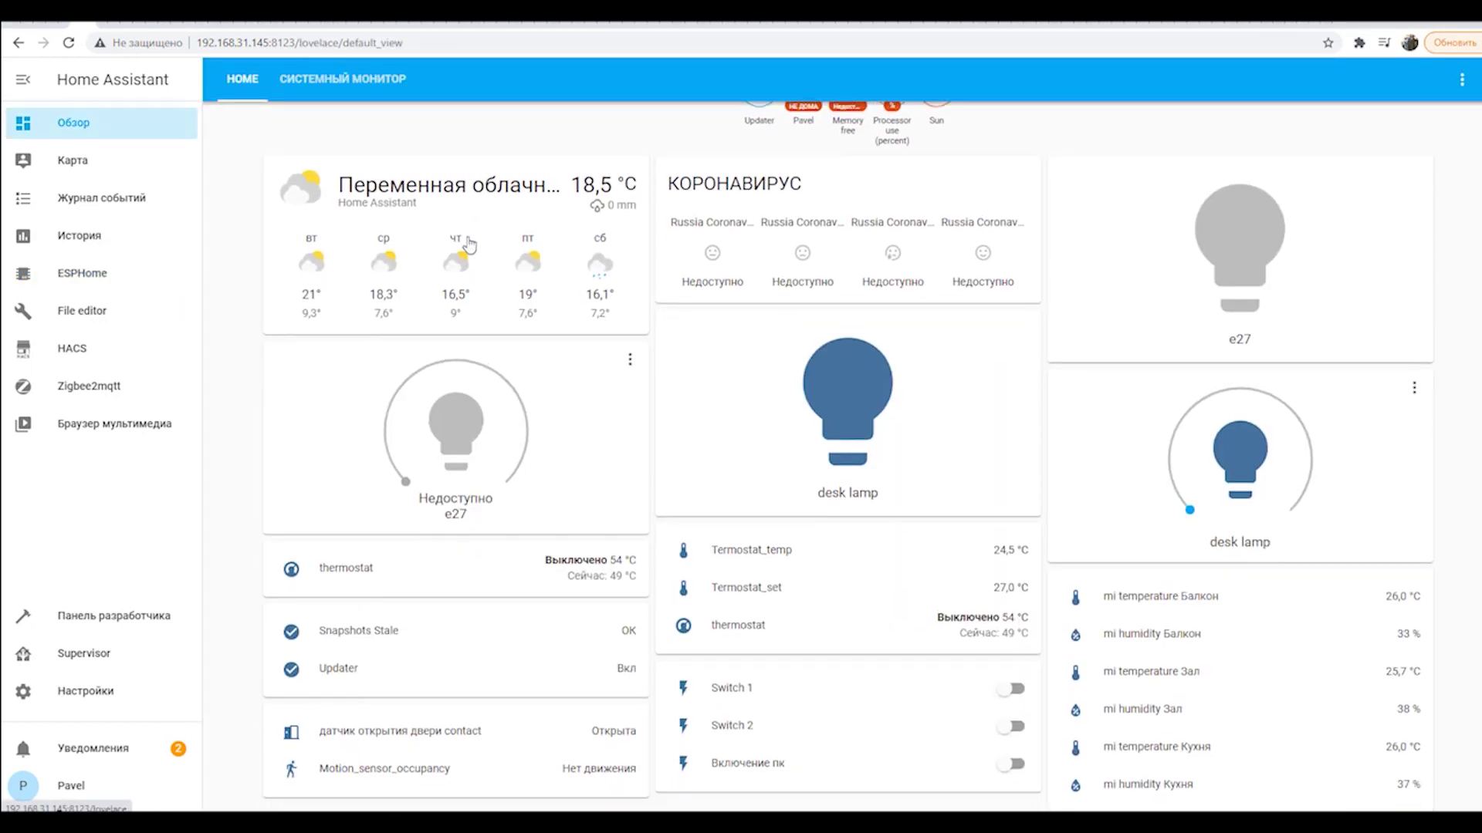
pyautogui.click(93, 282)
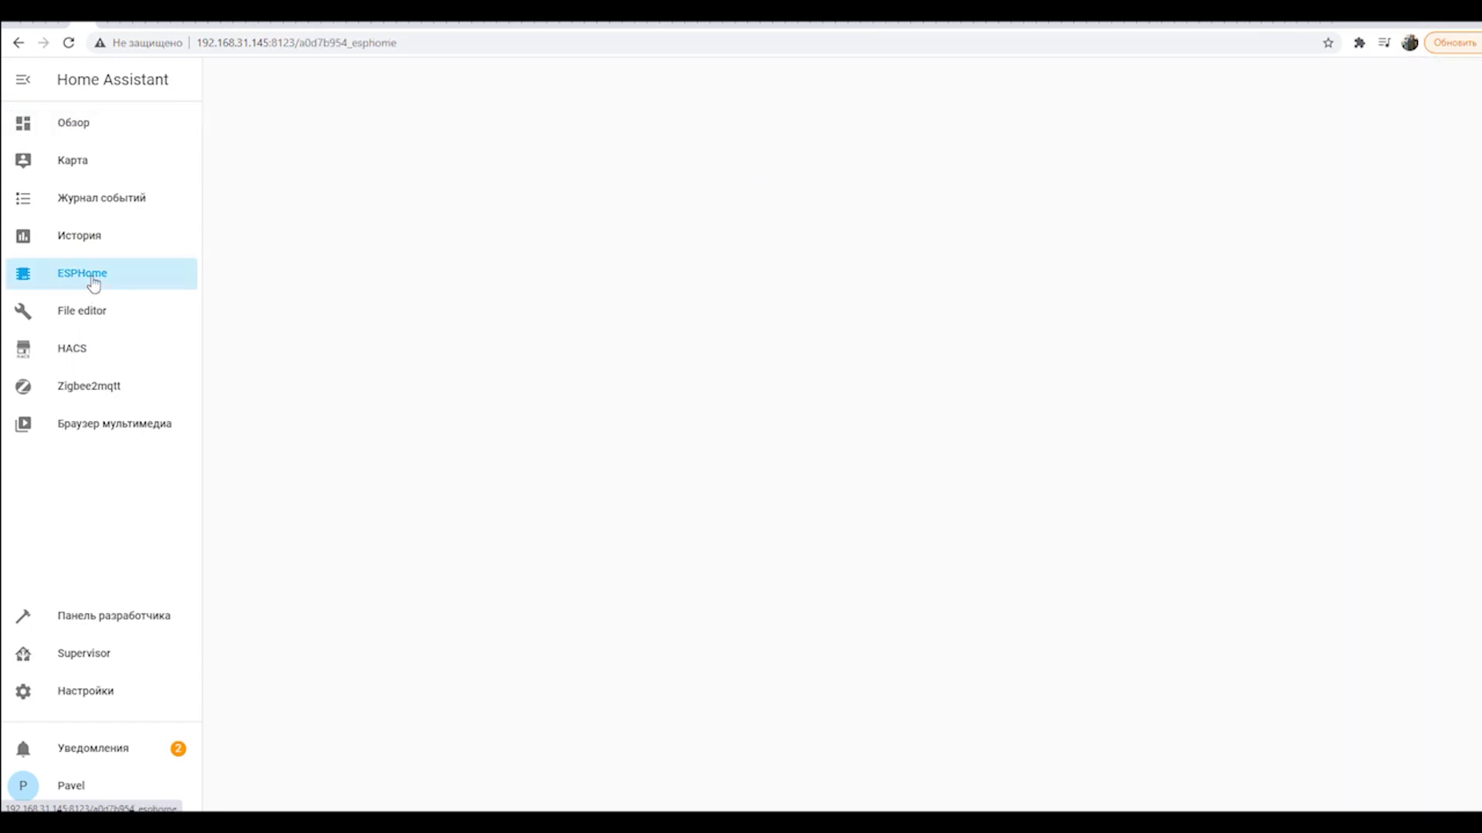
pyautogui.click(287, 216)
pyautogui.click(392, 321)
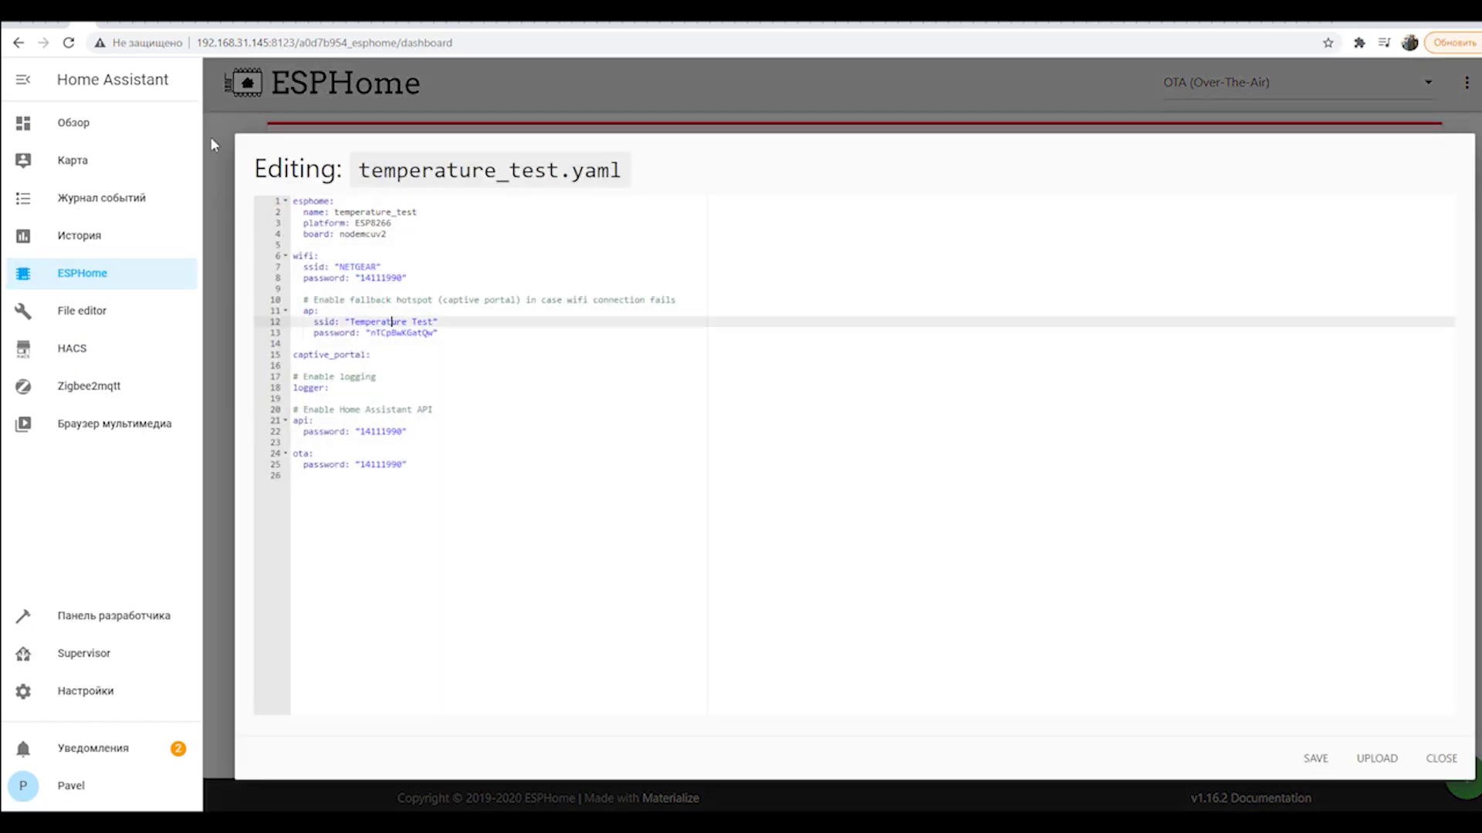
pyautogui.moveTo(386, 234); pyautogui.dragTo(303, 202)
pyautogui.click(451, 228)
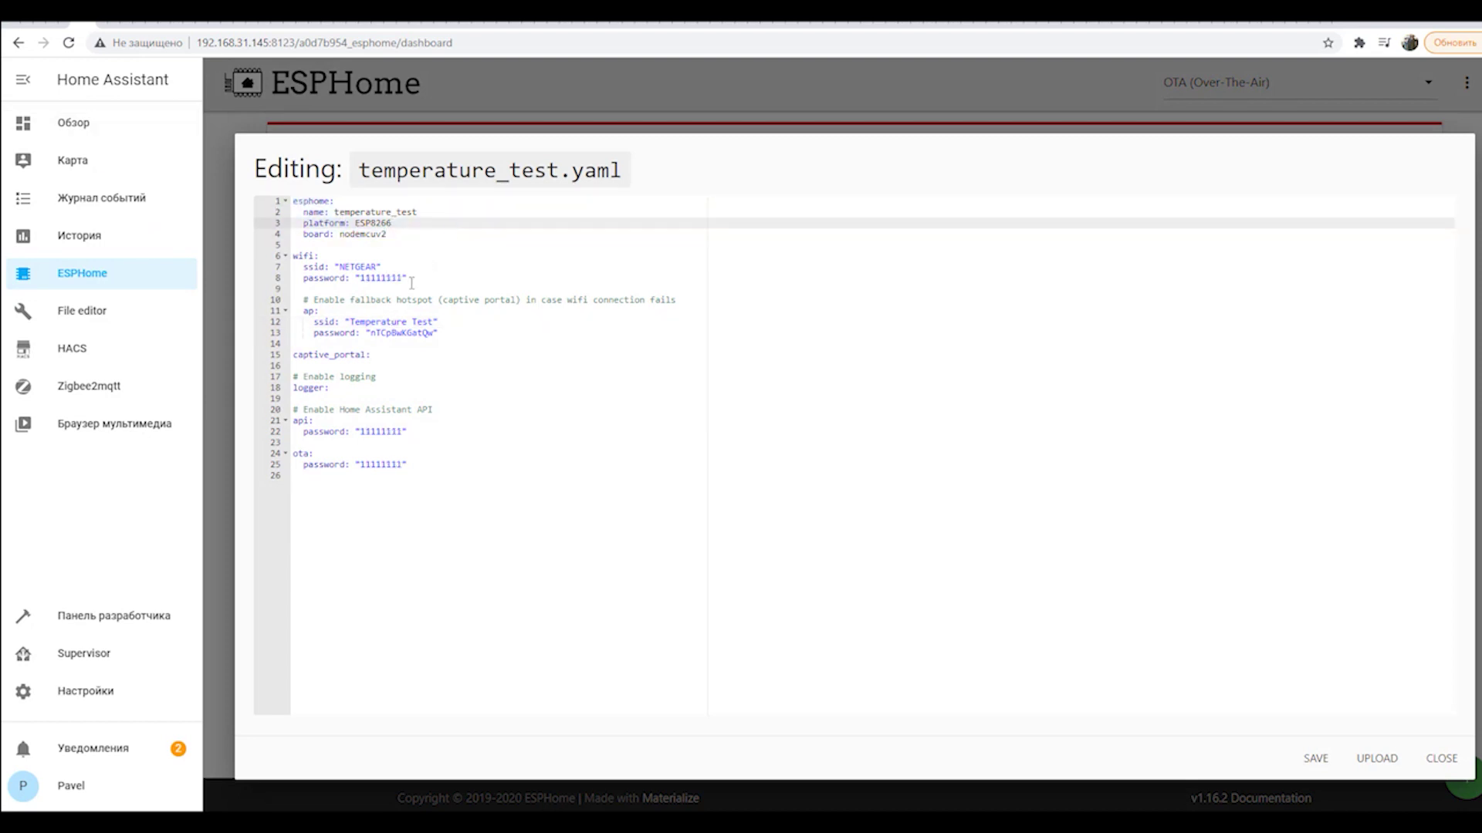
pyautogui.moveTo(412, 281); pyautogui.dragTo(294, 270)
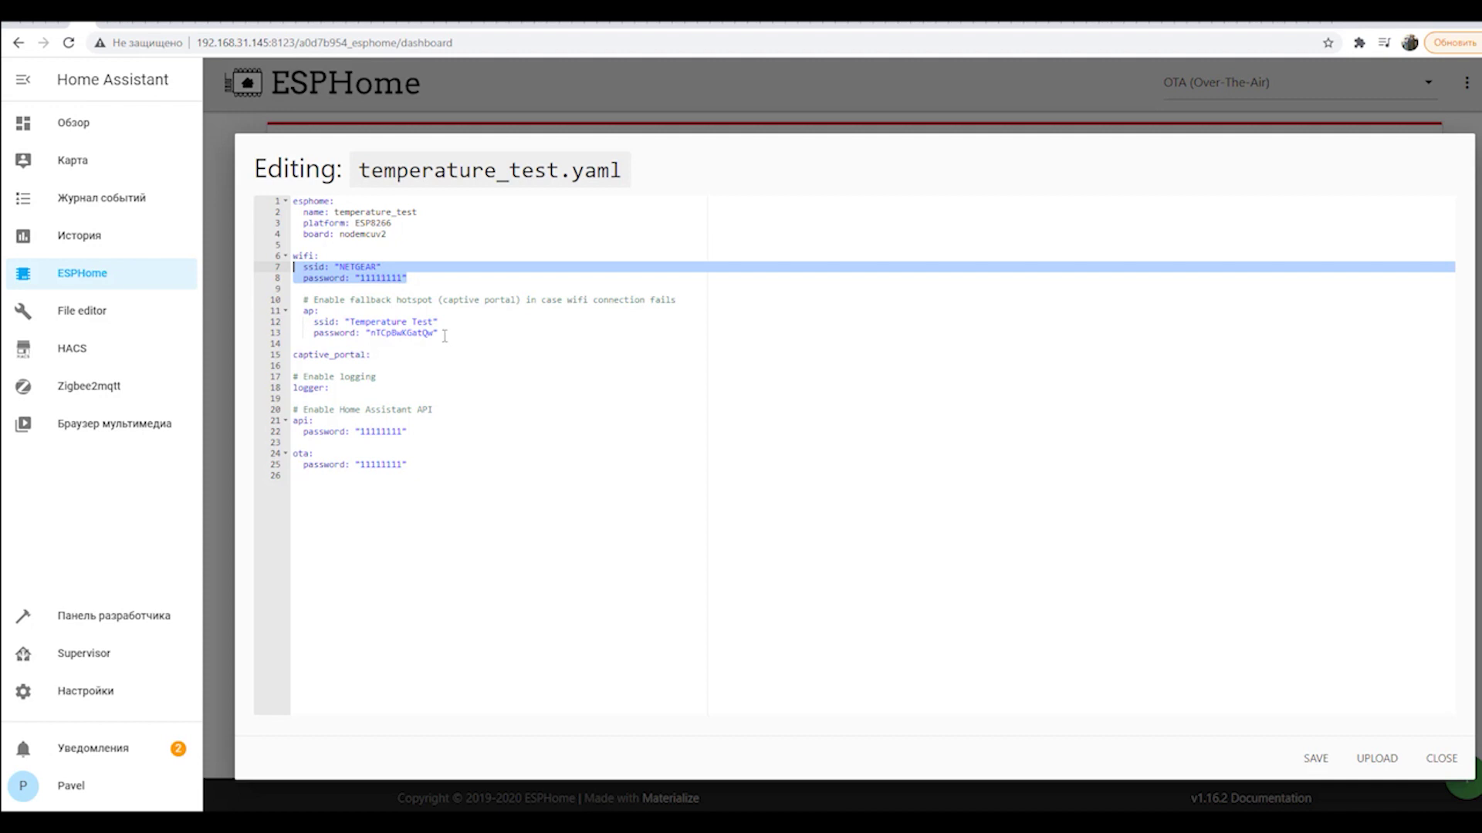
pyautogui.moveTo(441, 334); pyautogui.dragTo(318, 324)
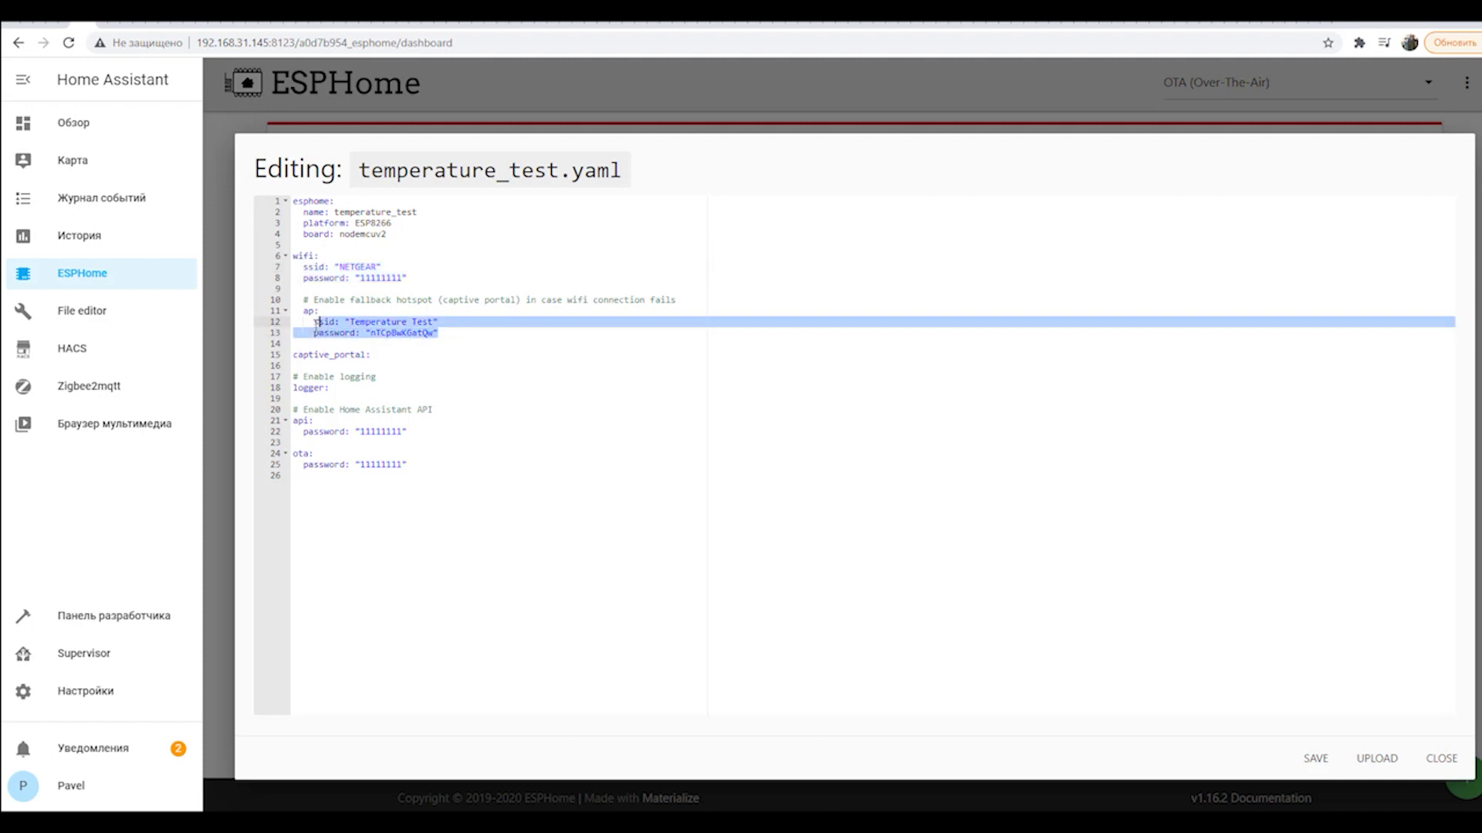
pyautogui.click(948, 314)
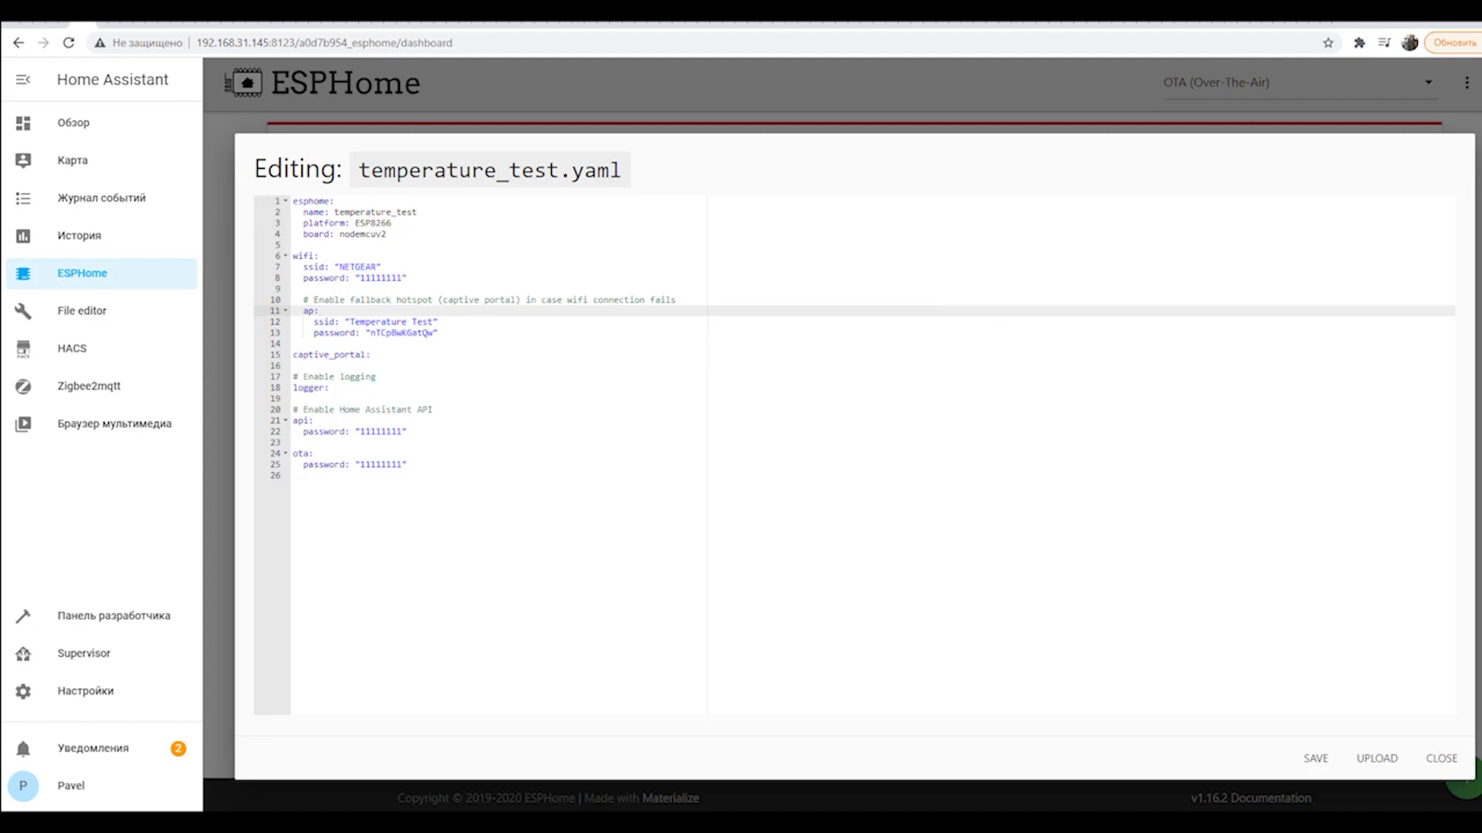
pyautogui.click(379, 401)
pyautogui.moveTo(404, 432); pyautogui.dragTo(291, 422)
pyautogui.moveTo(430, 468); pyautogui.dragTo(293, 454)
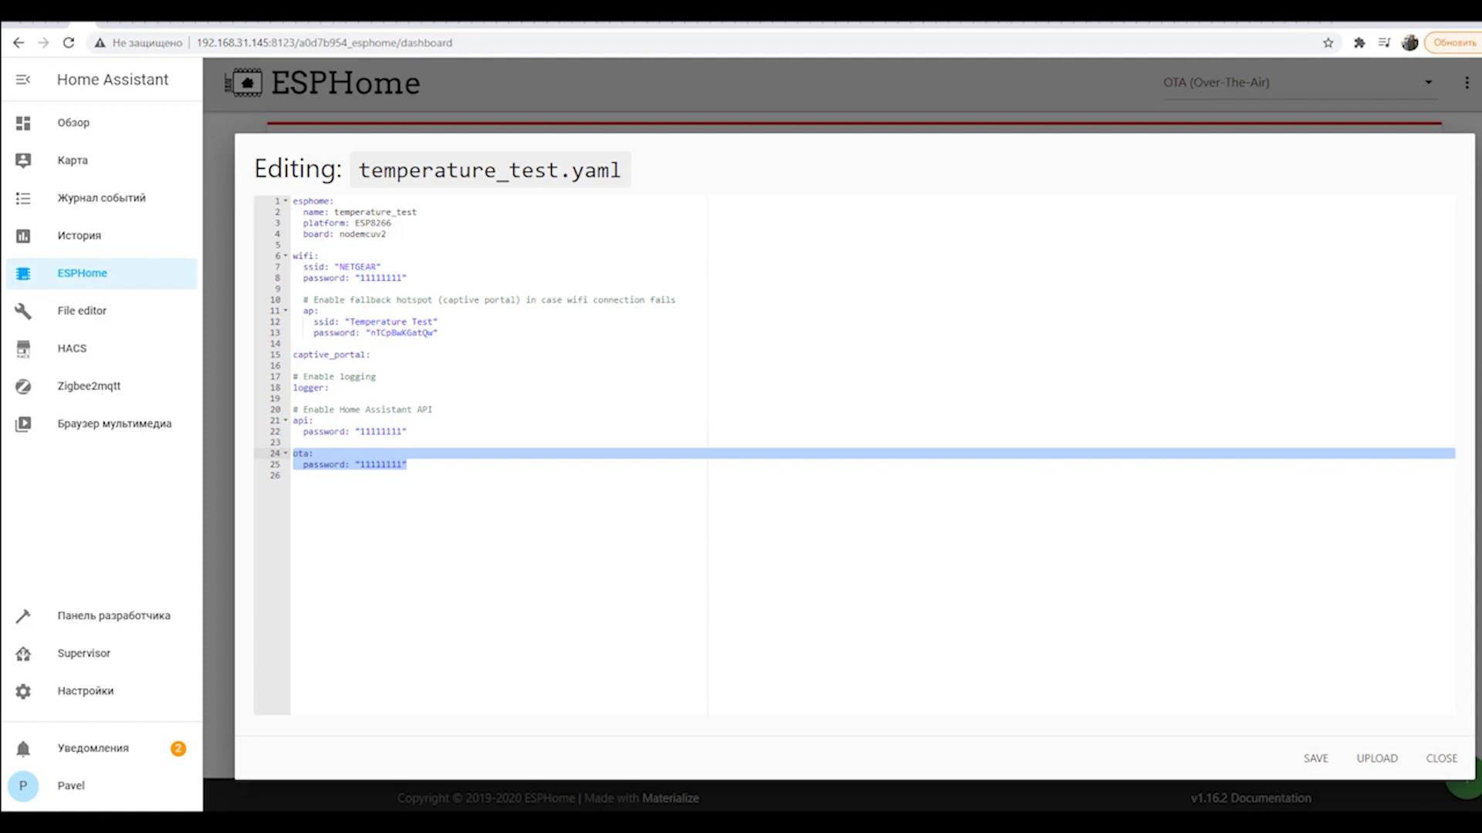
pyautogui.click(293, 476)
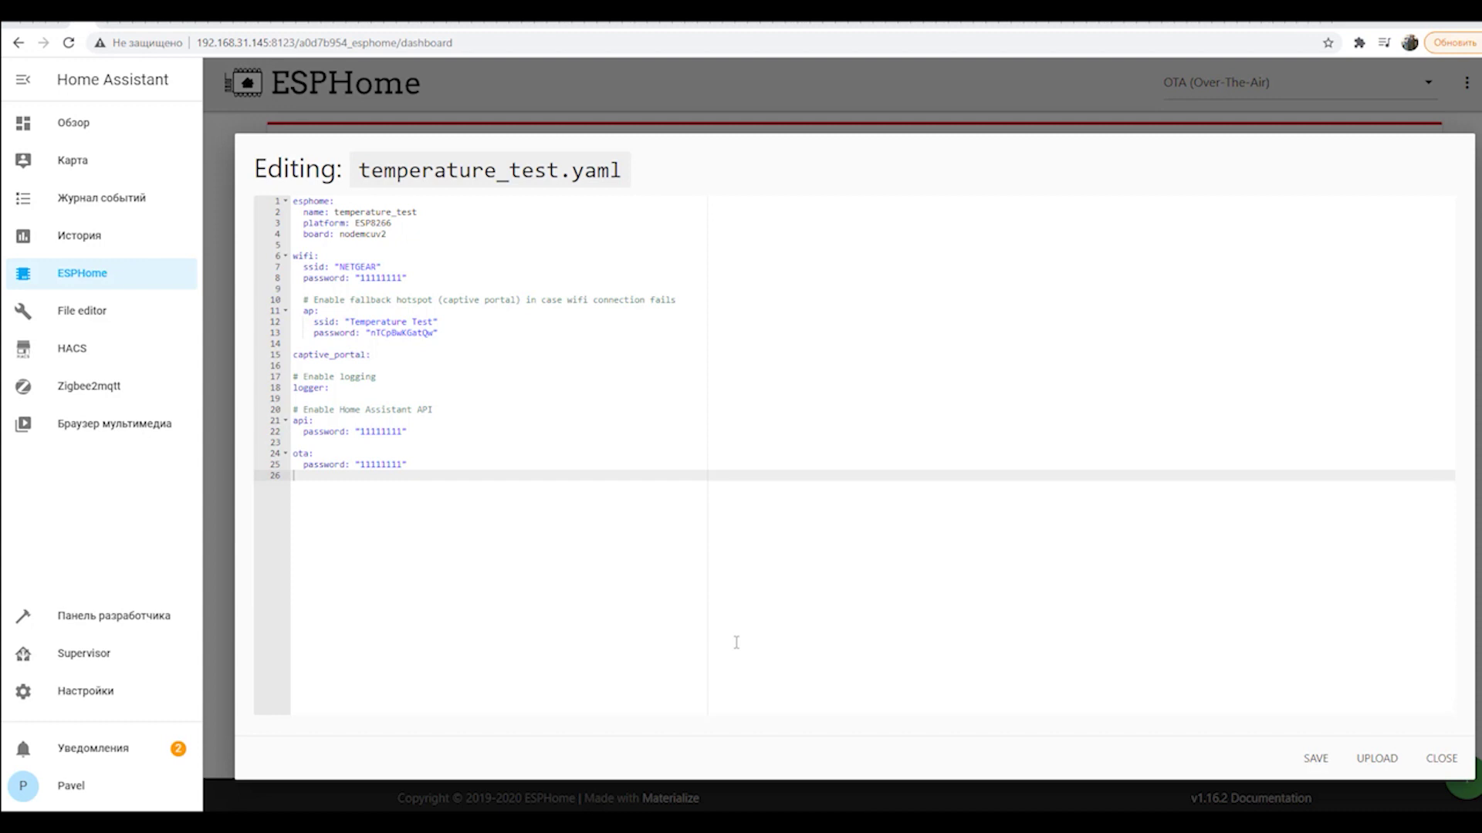
pyautogui.press('Return')
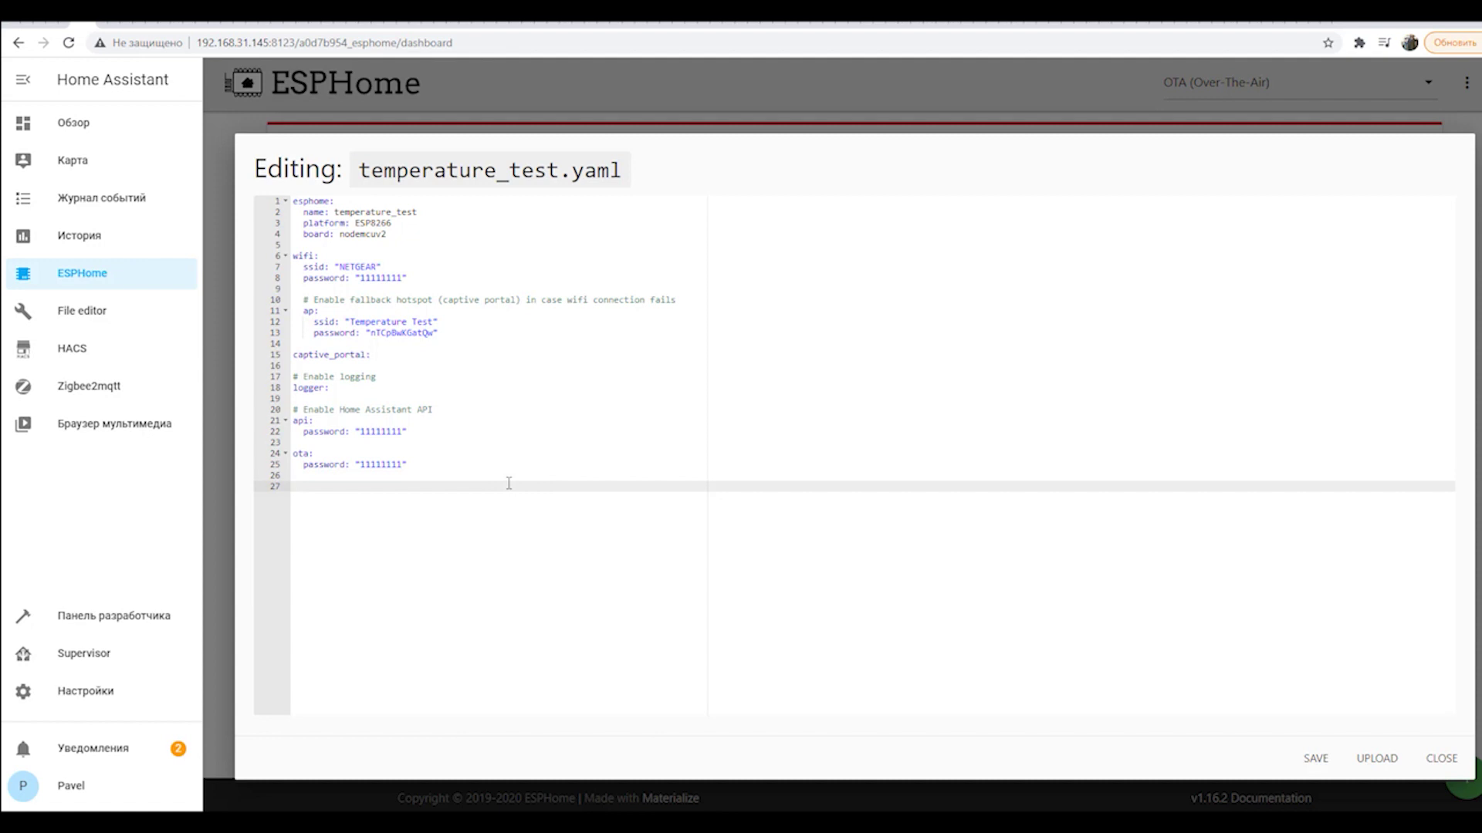
# Append a dallas section with pin: D4 to temperature_test.yaml and save it.
pyautogui.write('Dallas:')
pyautogui.press('Return')
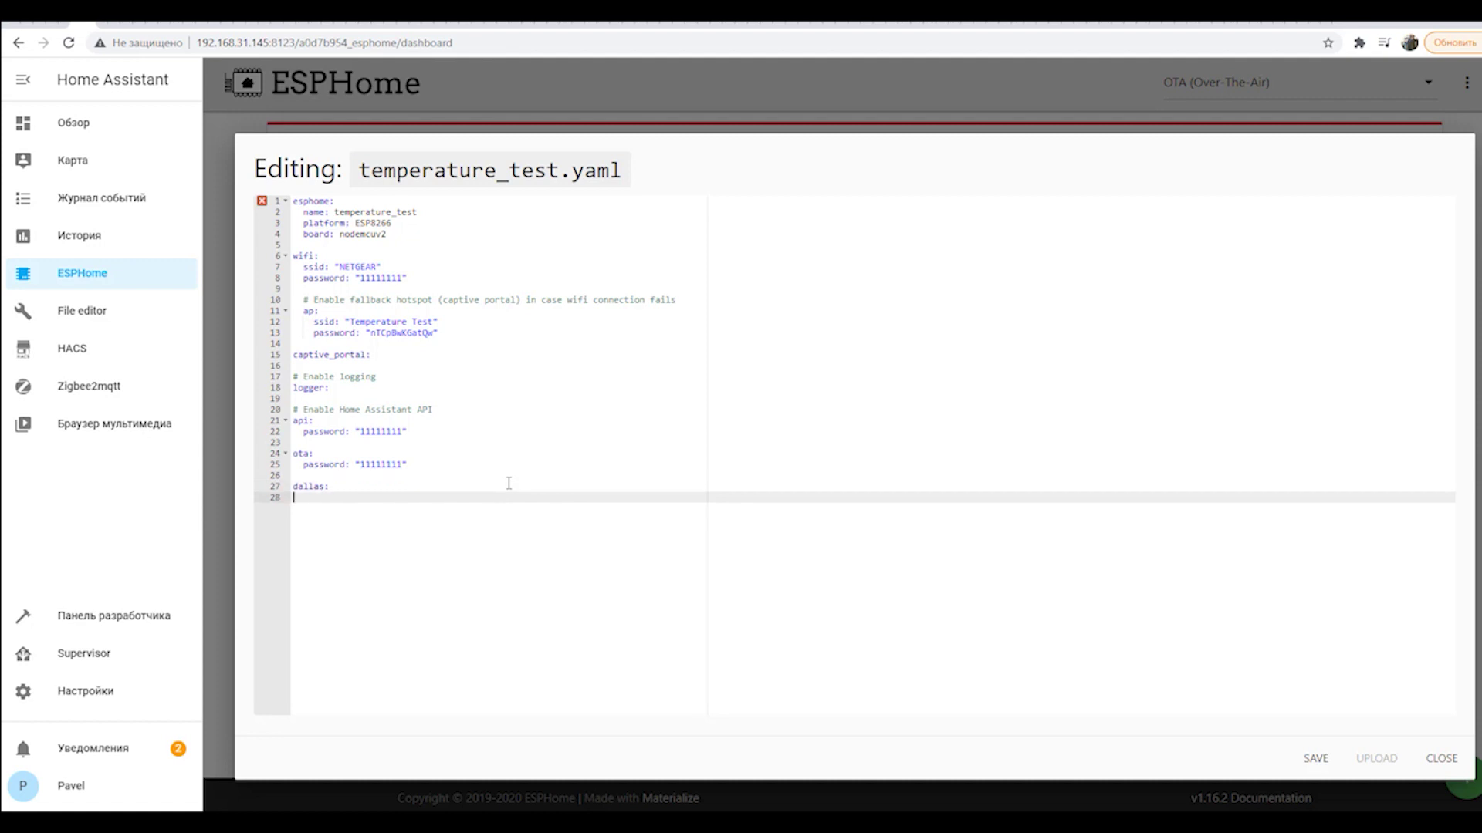
pyautogui.write('pin: D4')
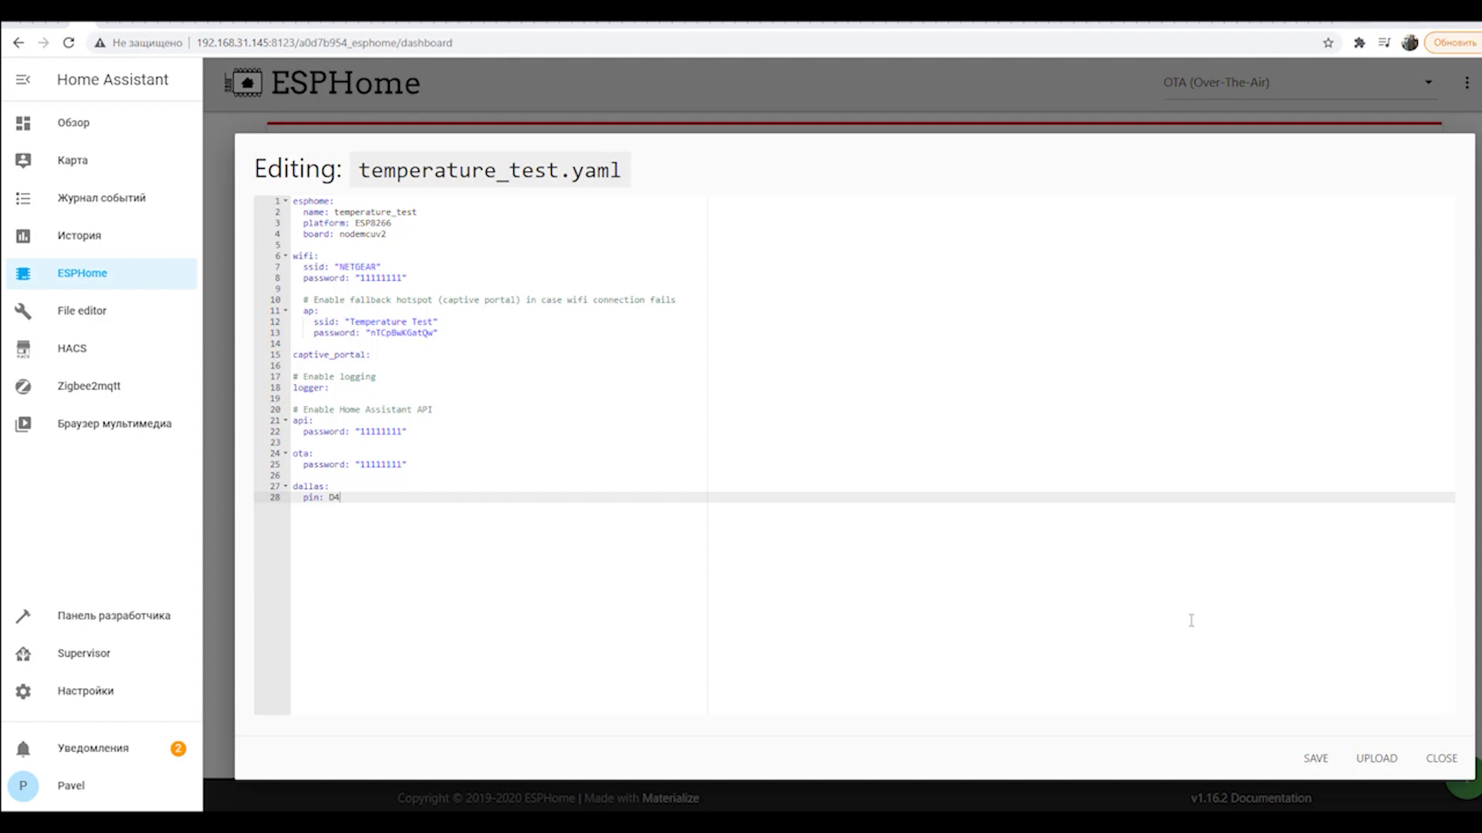
pyautogui.click(1312, 760)
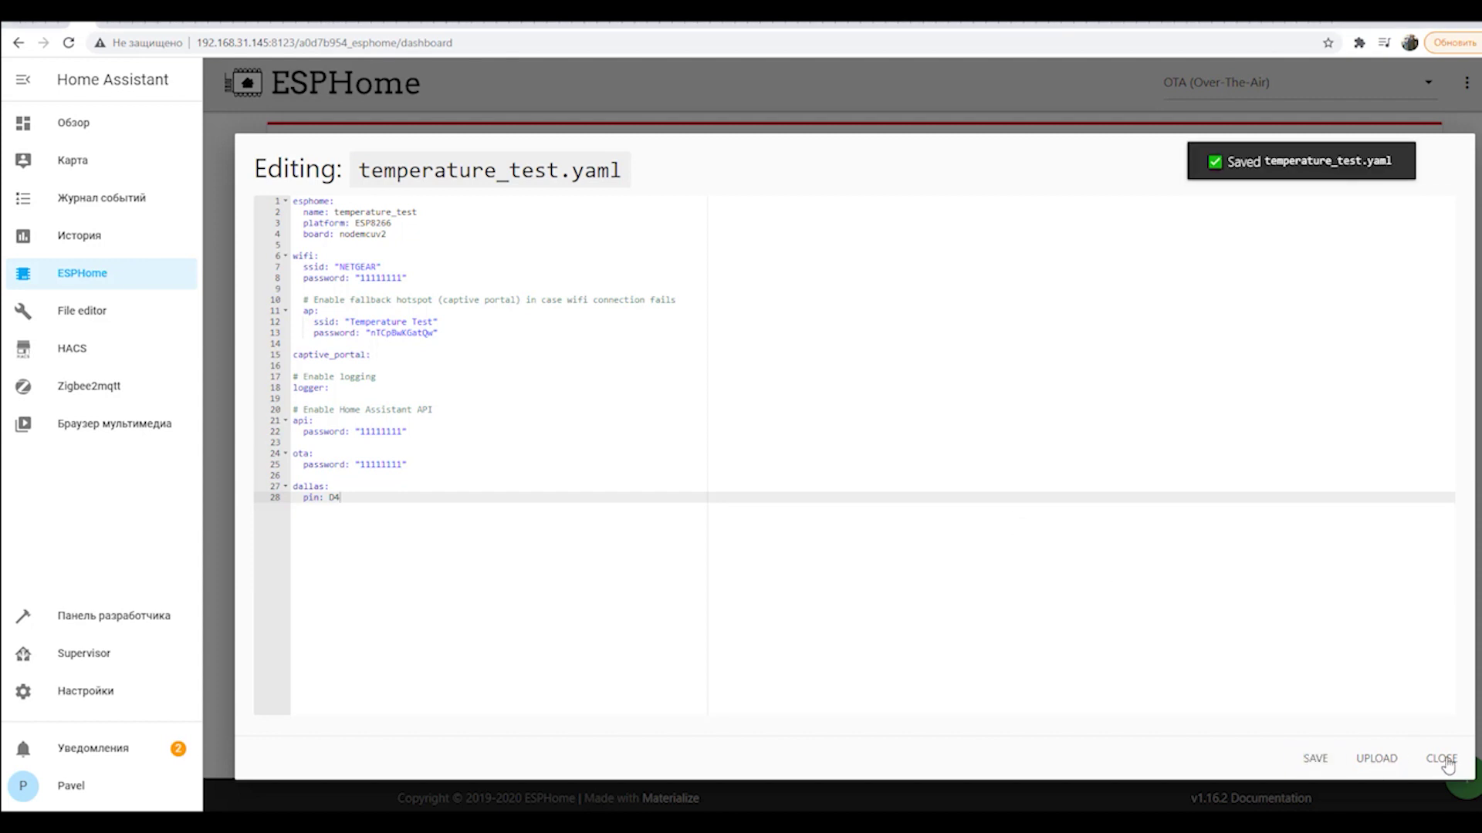
# Set the upload port to /dev/ttyUSB0 (USB2.0-Serial) and reopen temperature_test.yaml for editing.
pyautogui.click(1442, 760)
pyautogui.click(1277, 90)
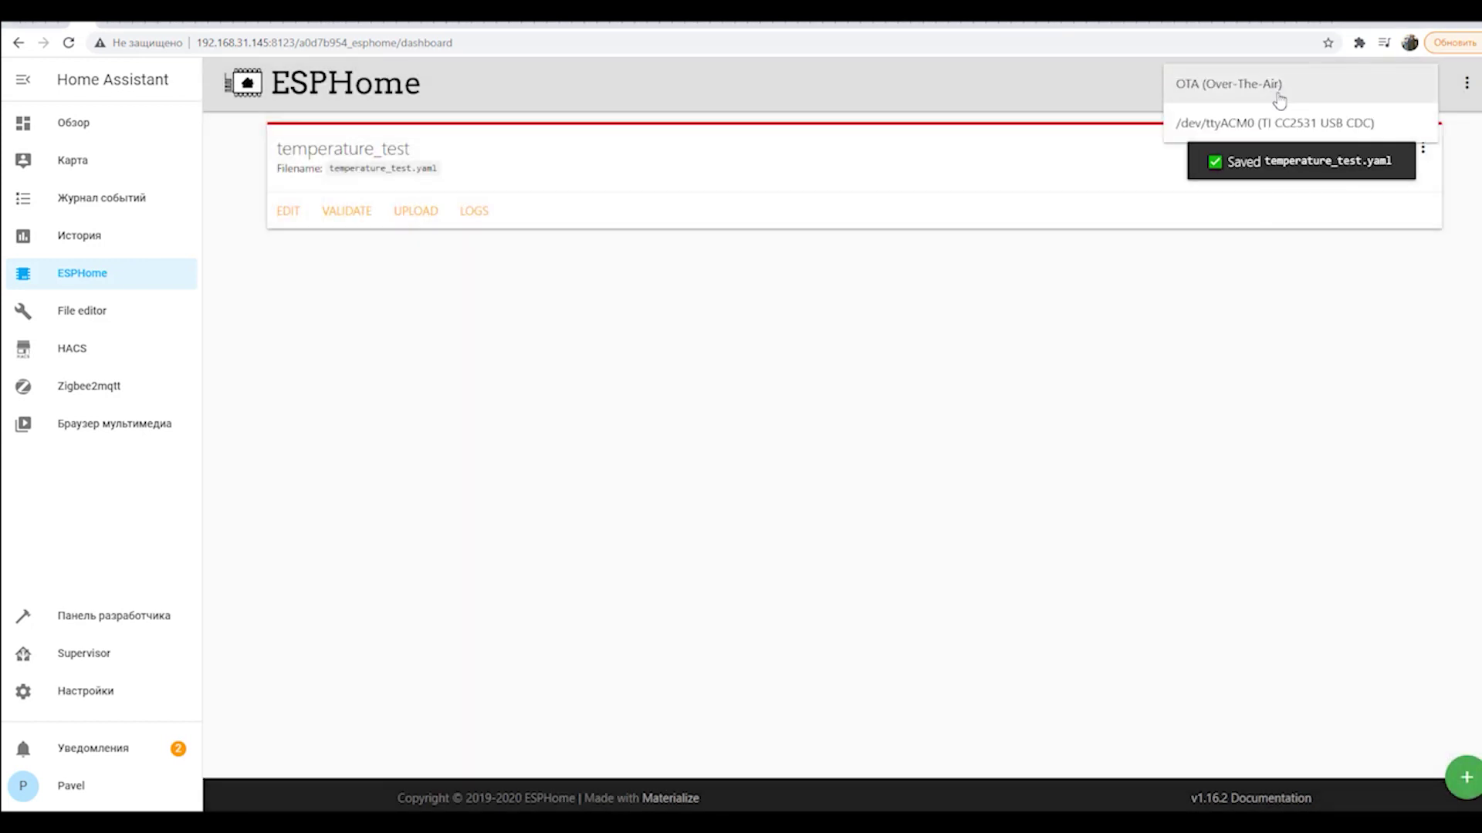
pyautogui.click(1121, 323)
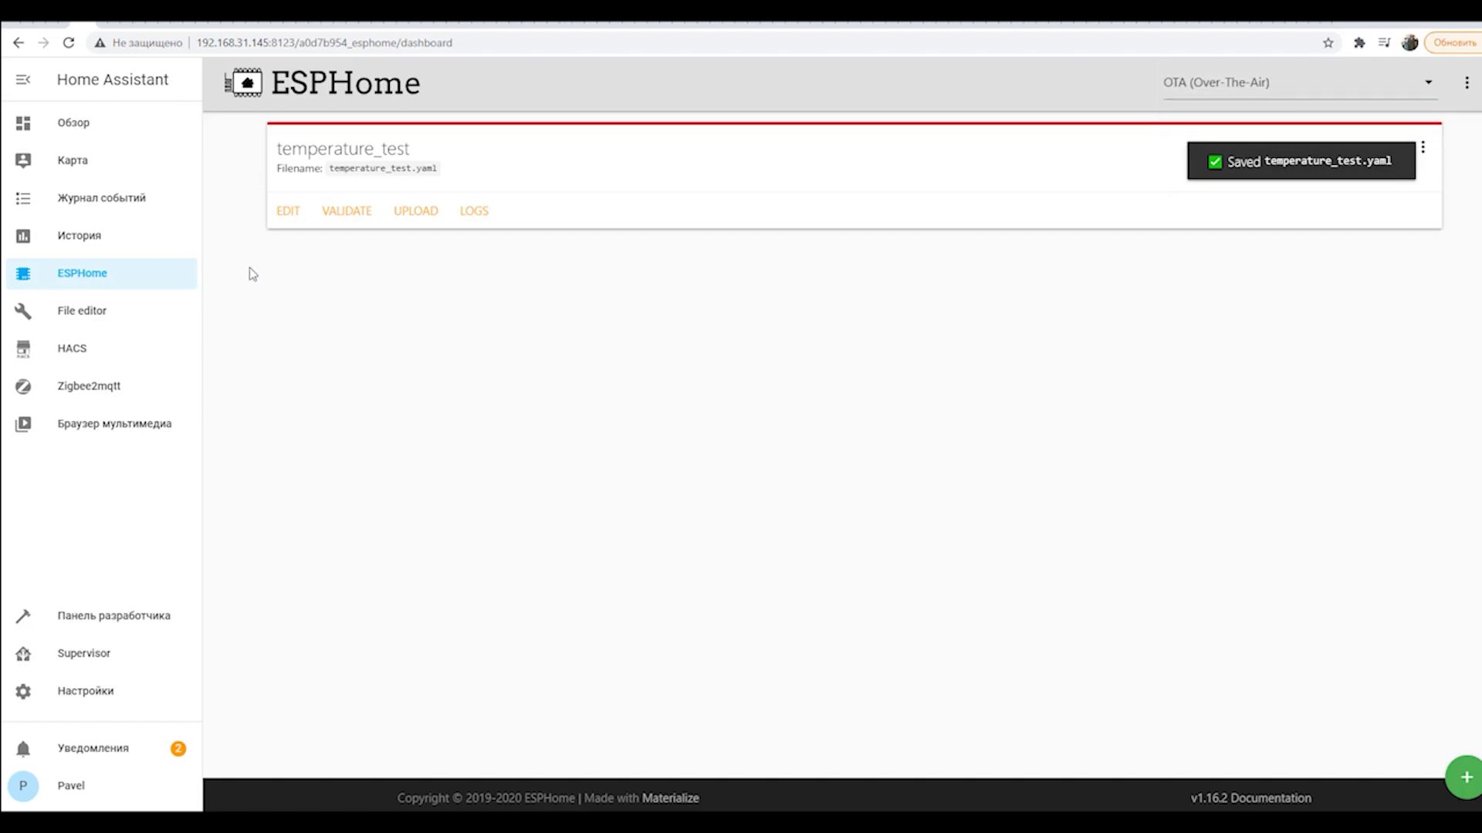
pyautogui.click(58, 246)
pyautogui.click(65, 273)
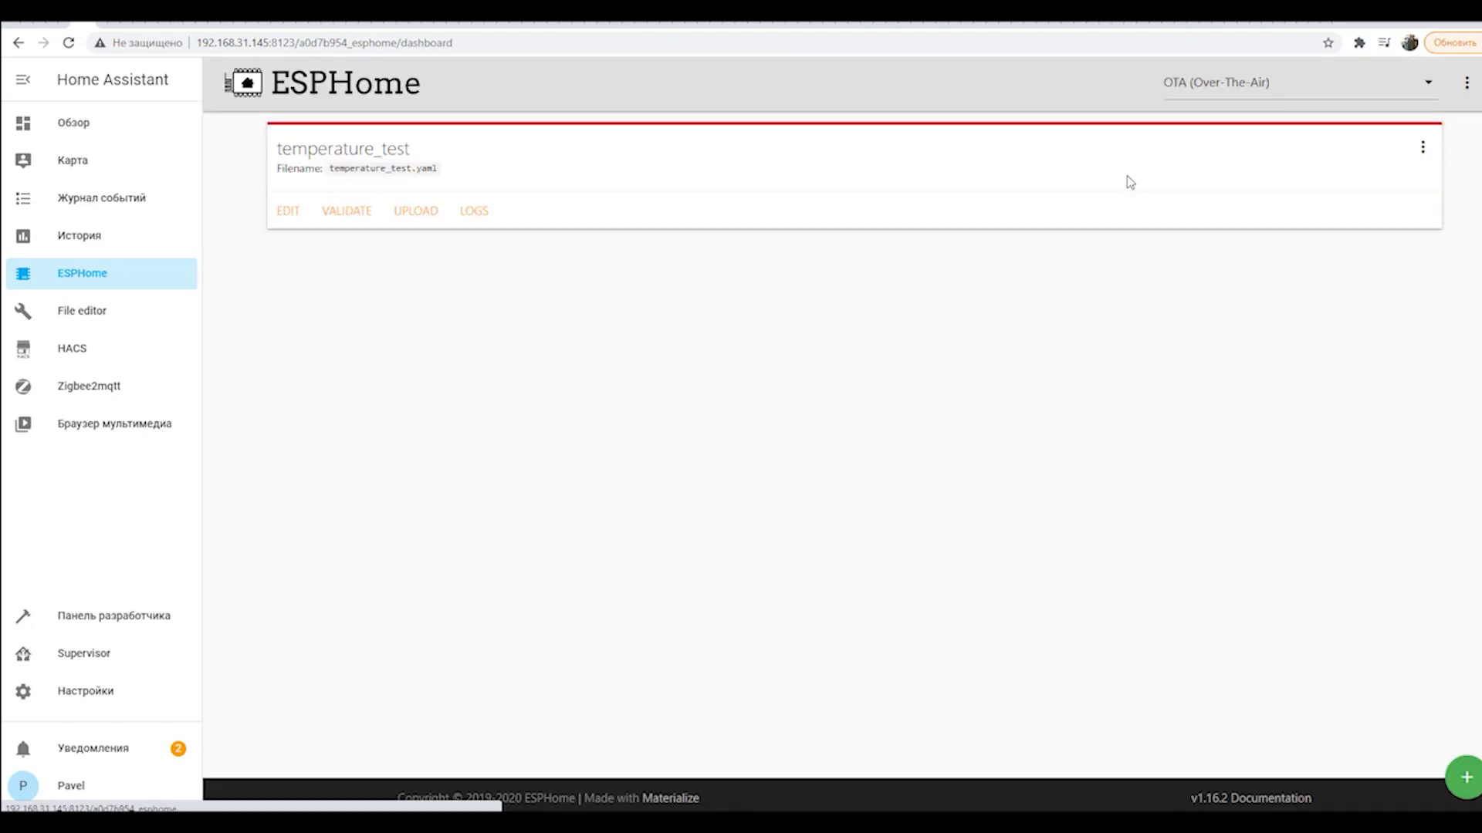
pyautogui.click(1246, 87)
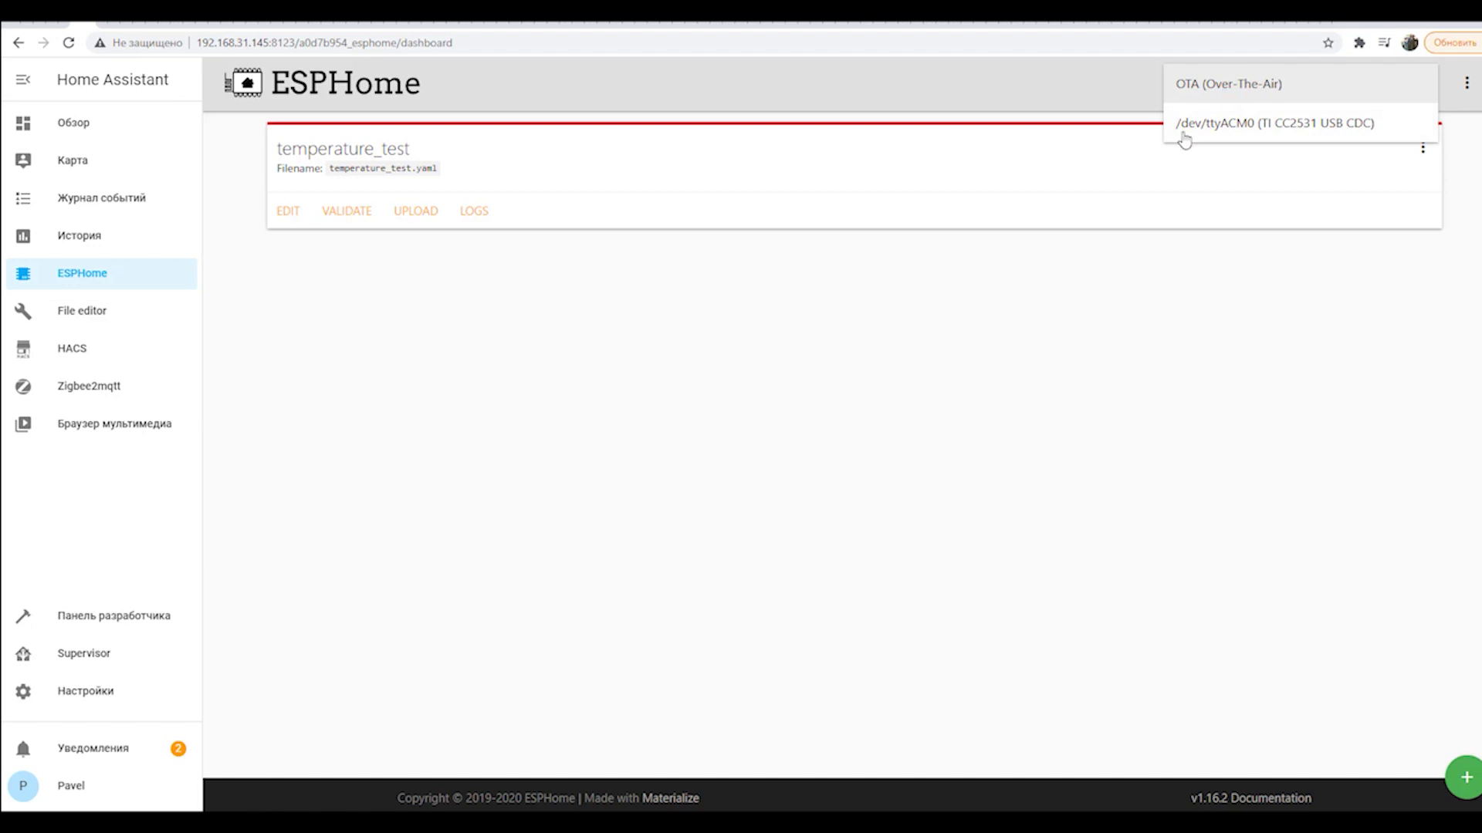
pyautogui.click(1049, 321)
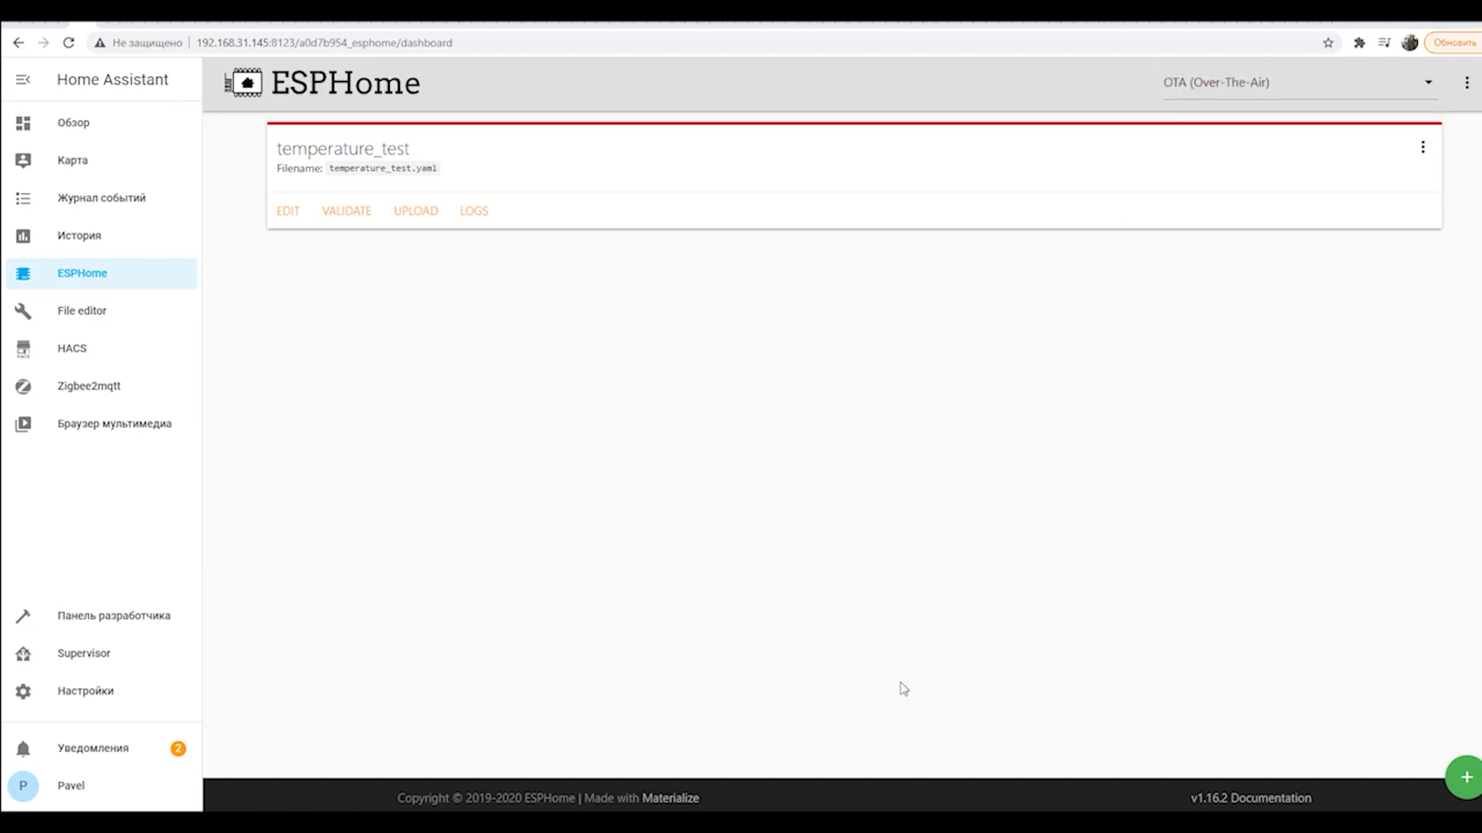
pyautogui.click(1211, 91)
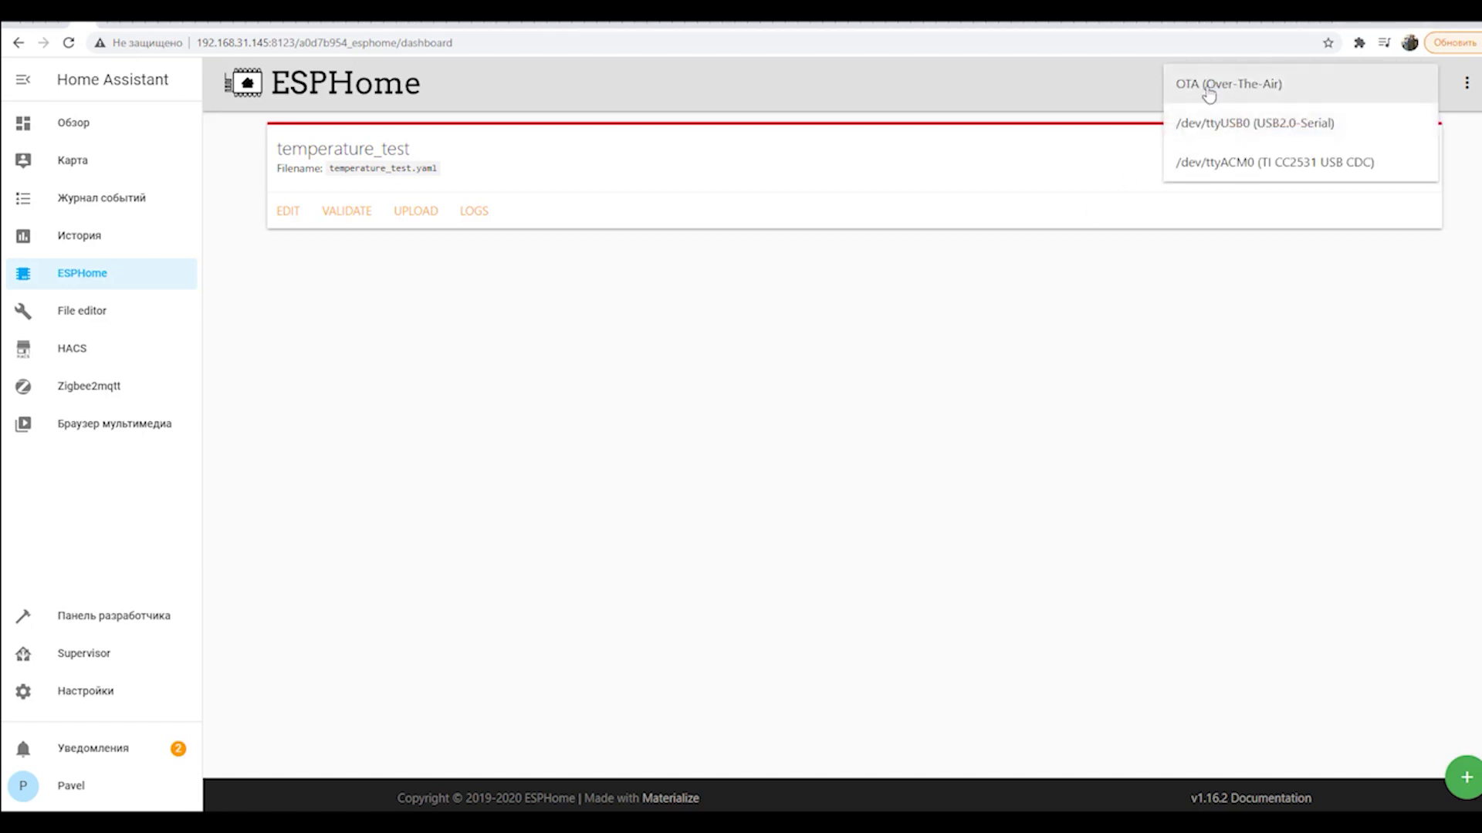
pyautogui.click(1261, 127)
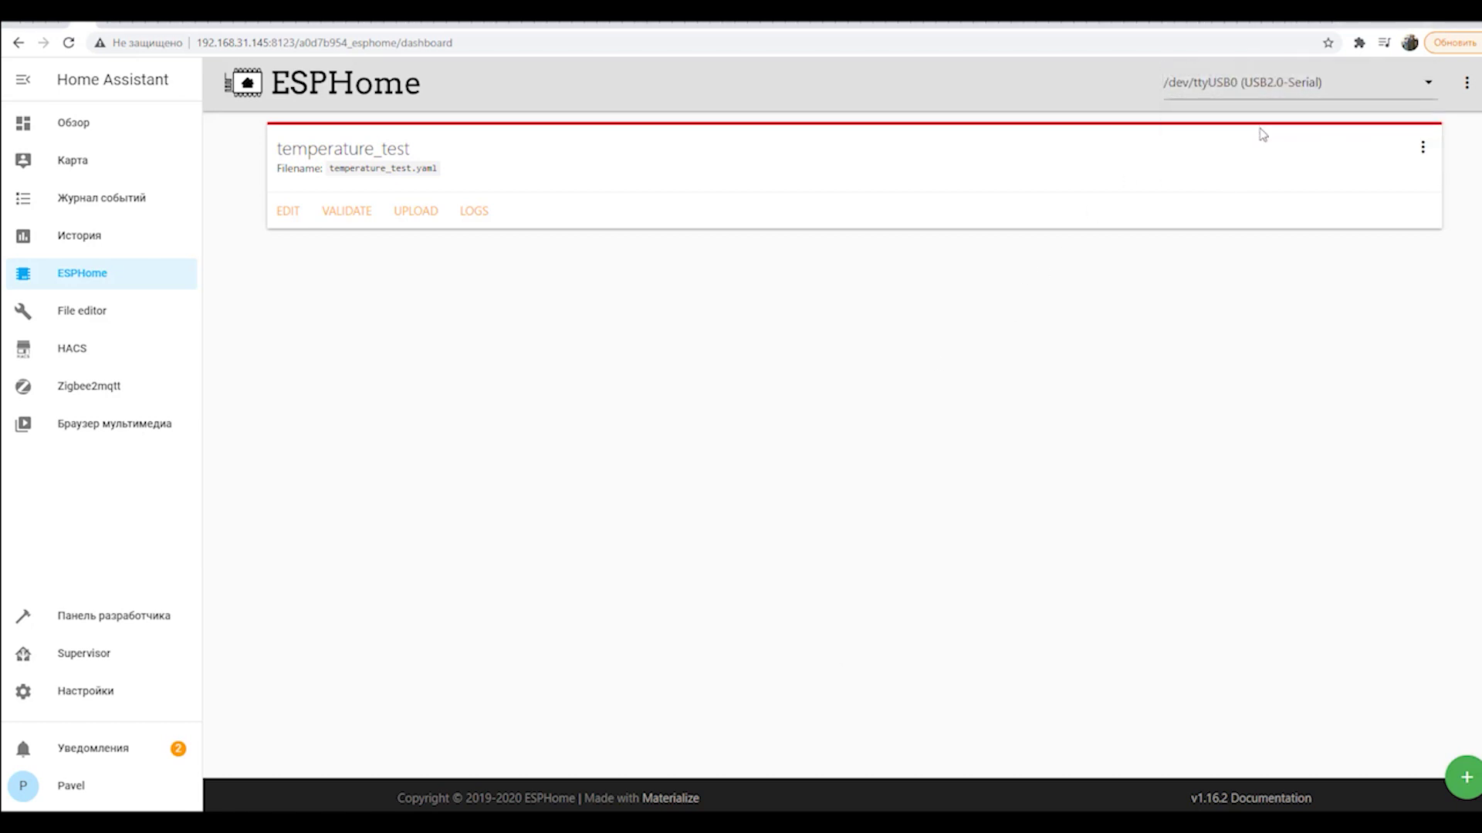
pyautogui.click(288, 211)
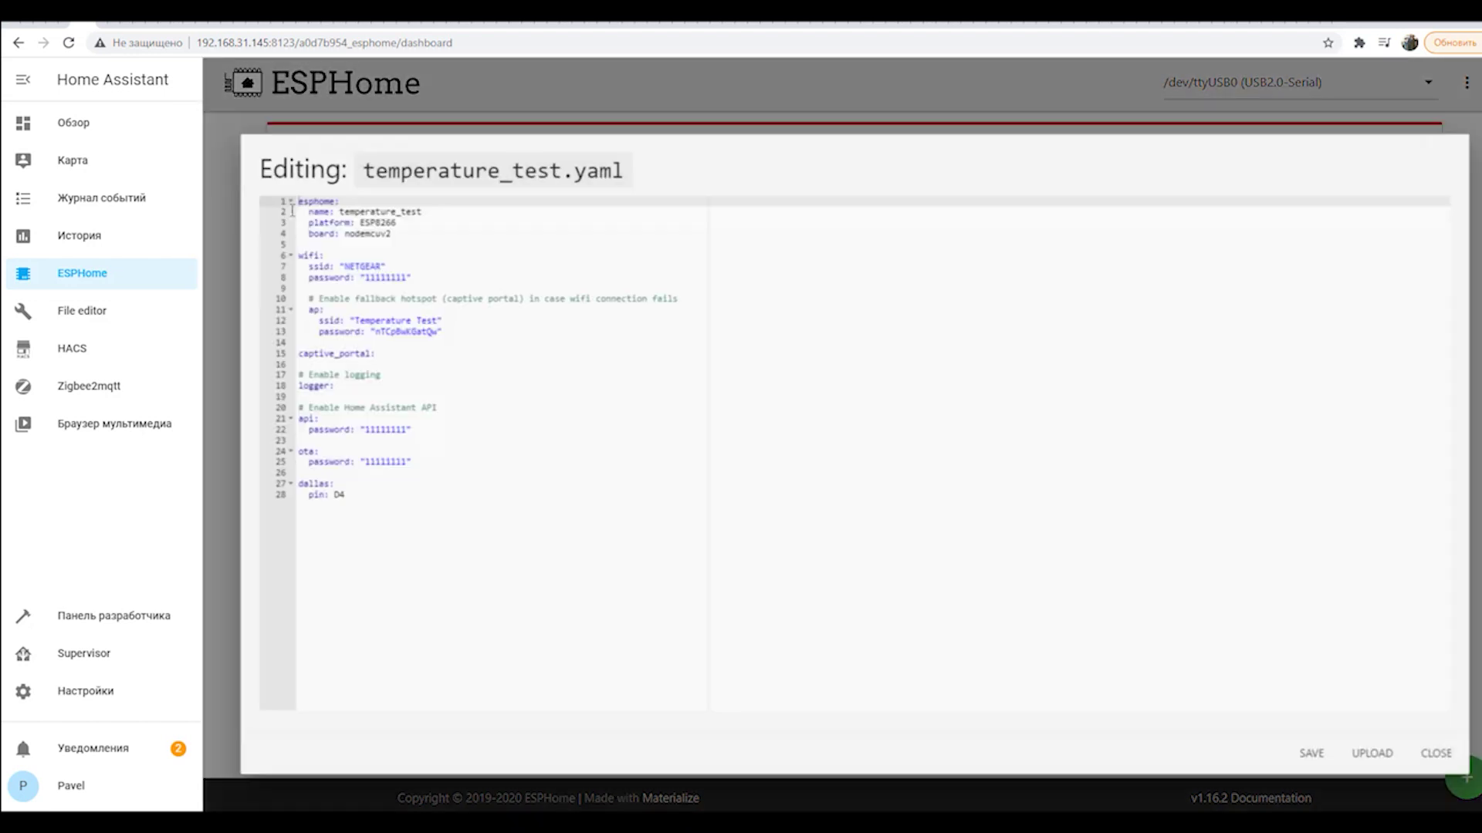
# Compile and upload the temperature_test firmware, checking the PlatformIO, scan and Wi-Fi log lines.
pyautogui.click(1389, 759)
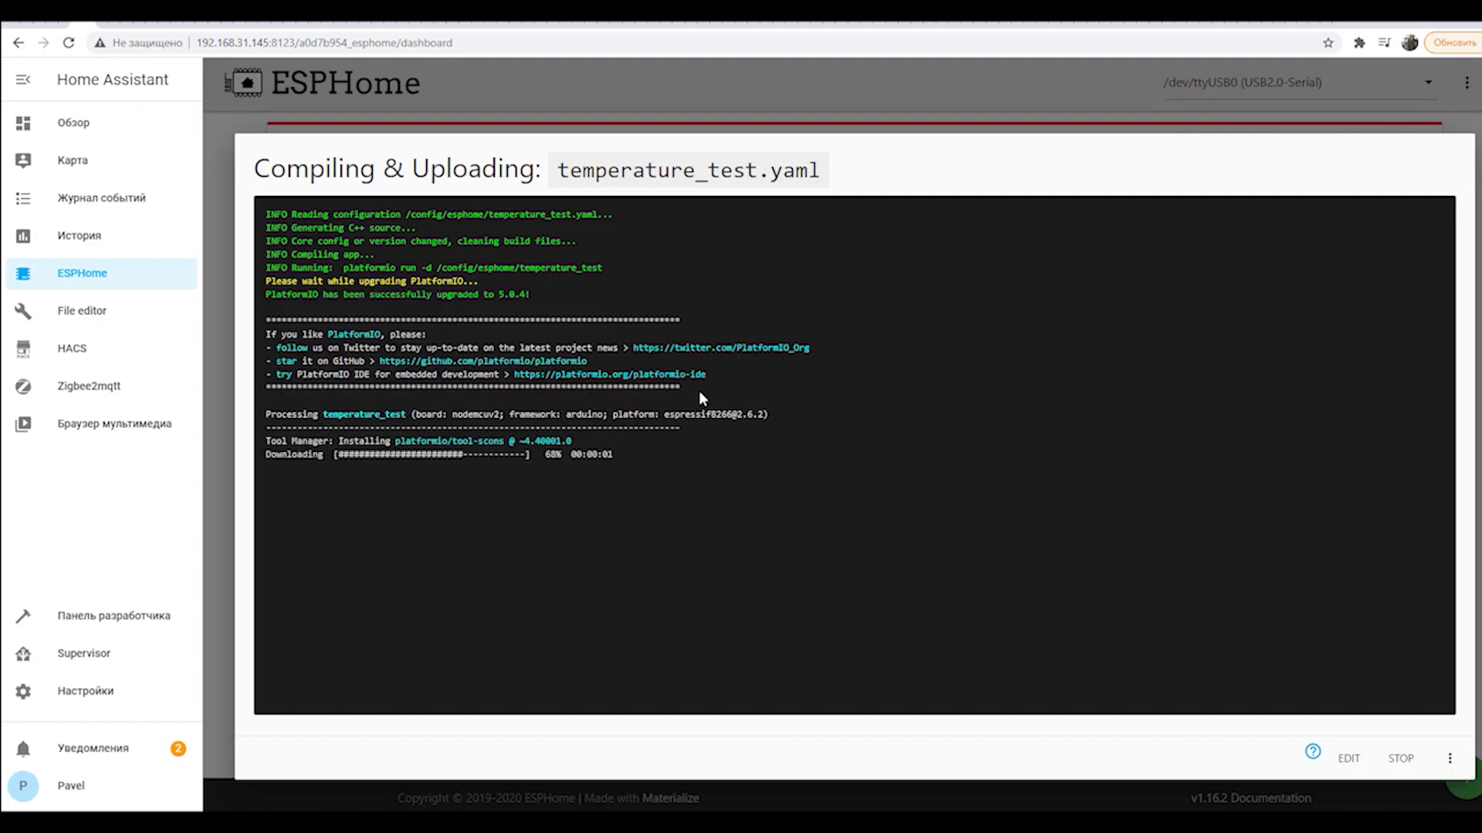
pyautogui.moveTo(449, 276); pyautogui.dragTo(411, 281)
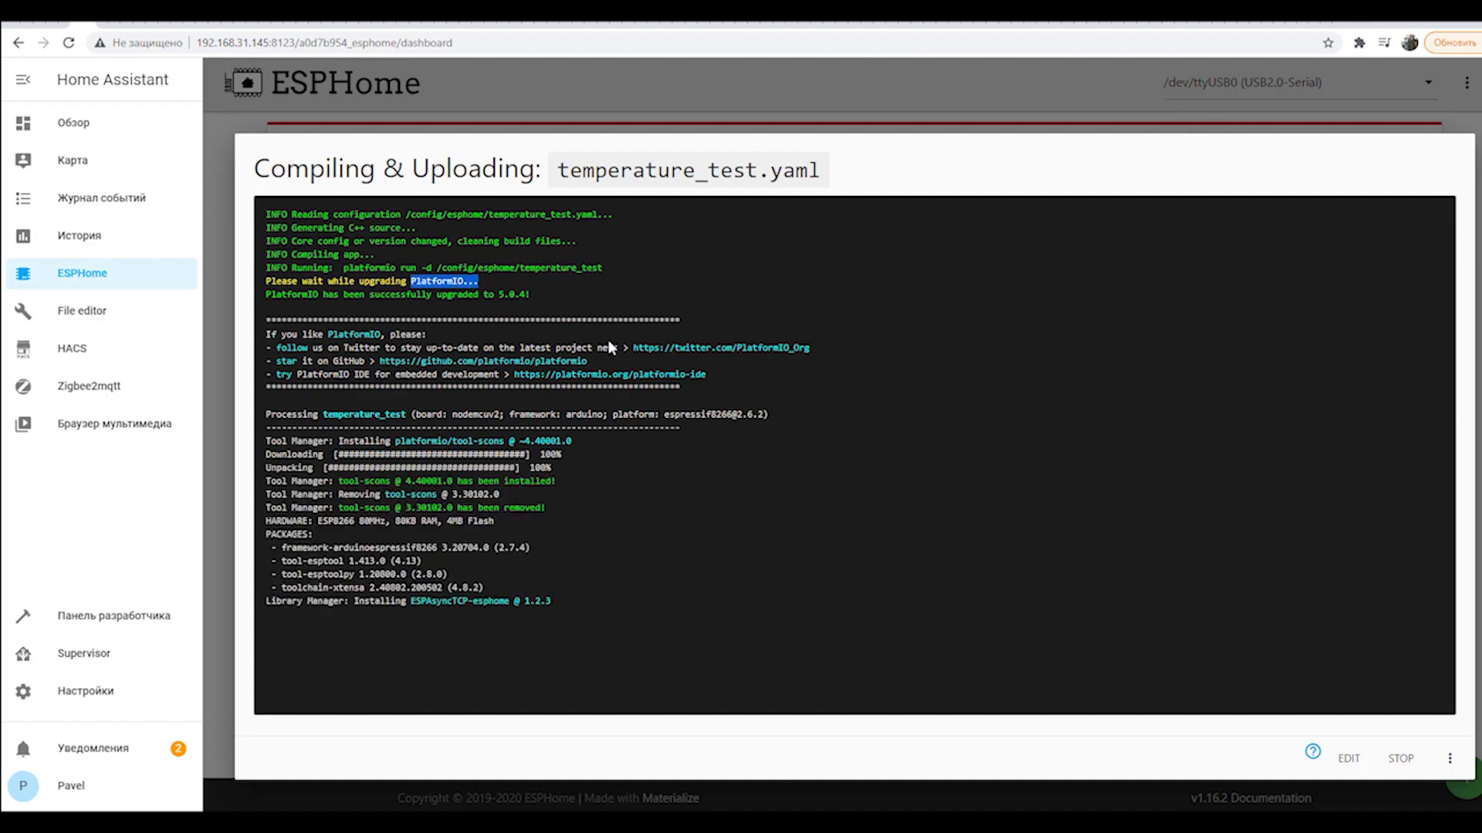
pyautogui.click(859, 303)
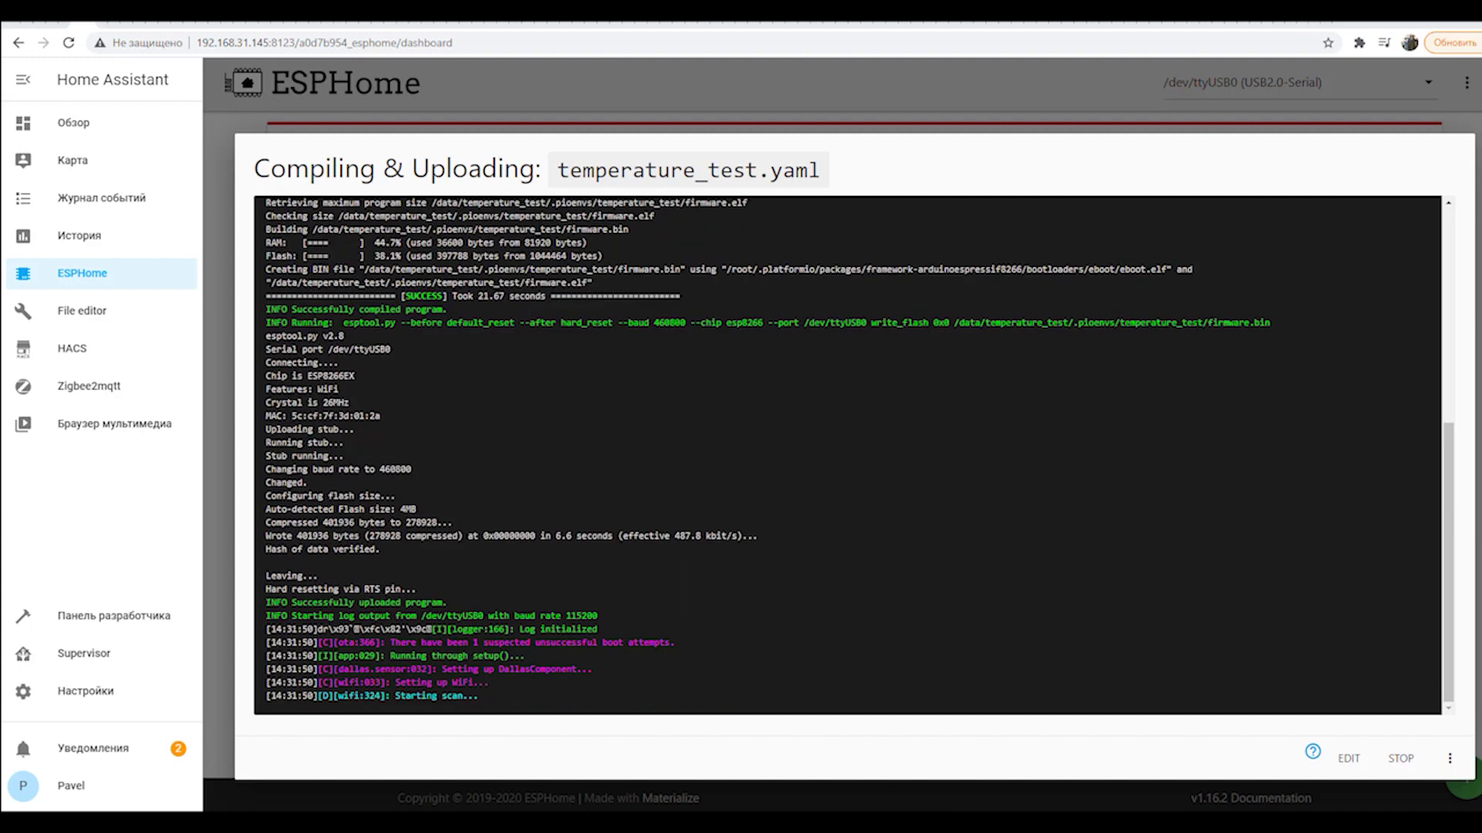
pyautogui.moveTo(396, 695); pyautogui.dragTo(475, 696)
pyautogui.moveTo(410, 602); pyautogui.dragTo(463, 615)
pyautogui.hotkey('ctrl', 'c')
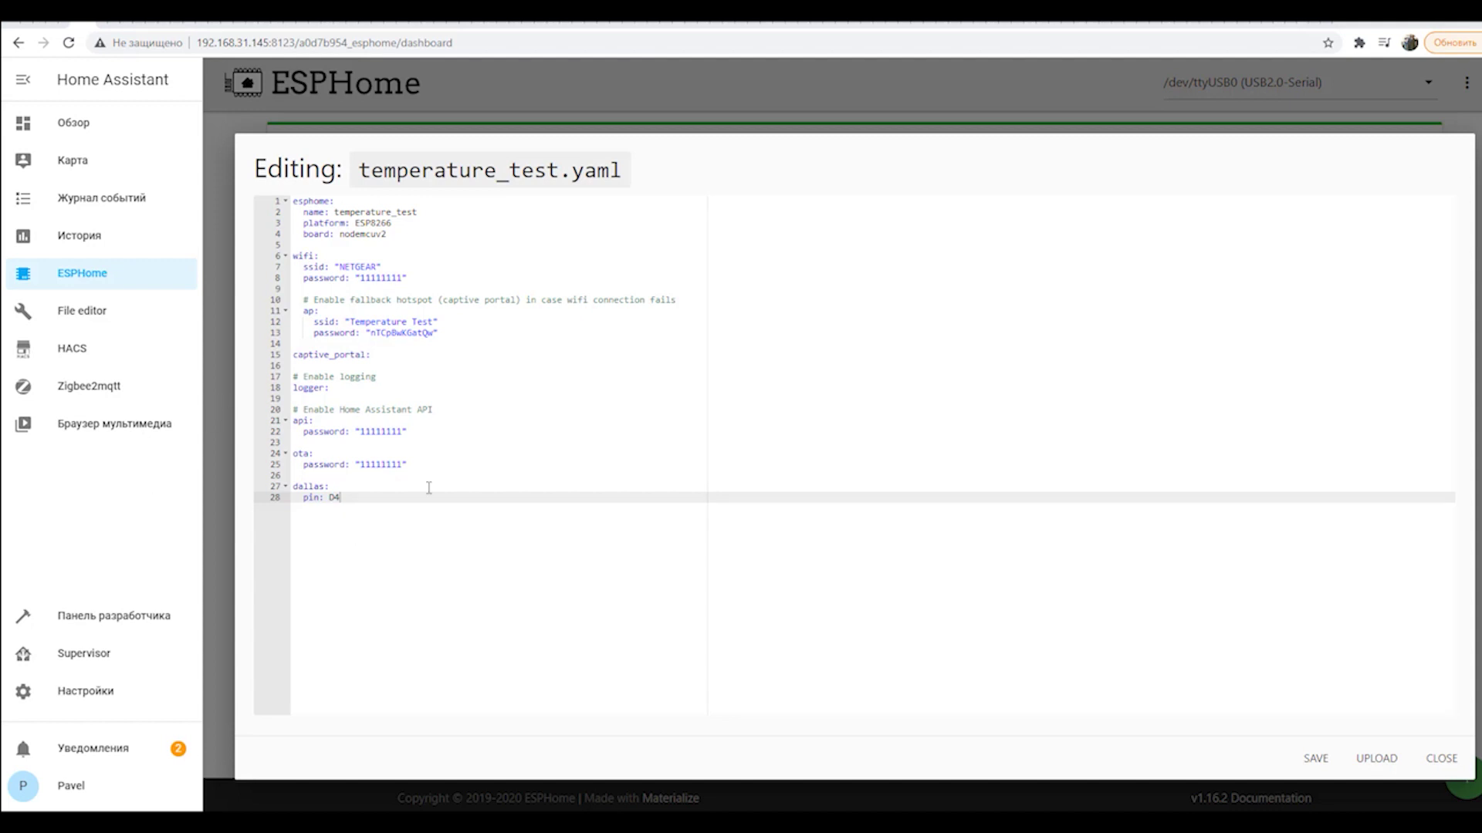
# Add update_interval: 5s under the dallas pin and start a sensor section with platform dallas.
pyautogui.press('Return')
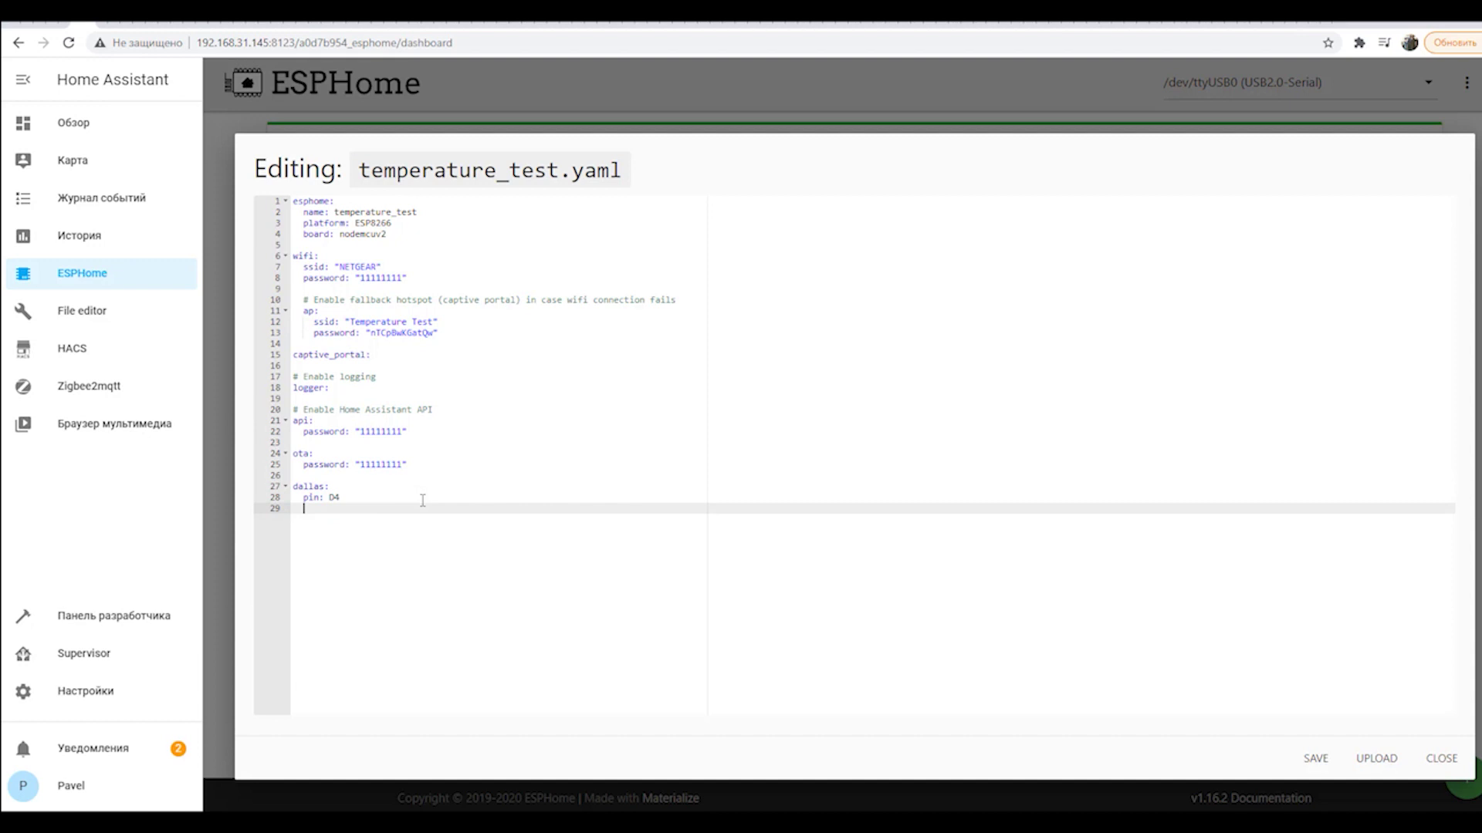
pyautogui.write('update_interval: 5s')
pyautogui.press('Return')
pyautogui.press('Return')
pyautogui.press('Return')
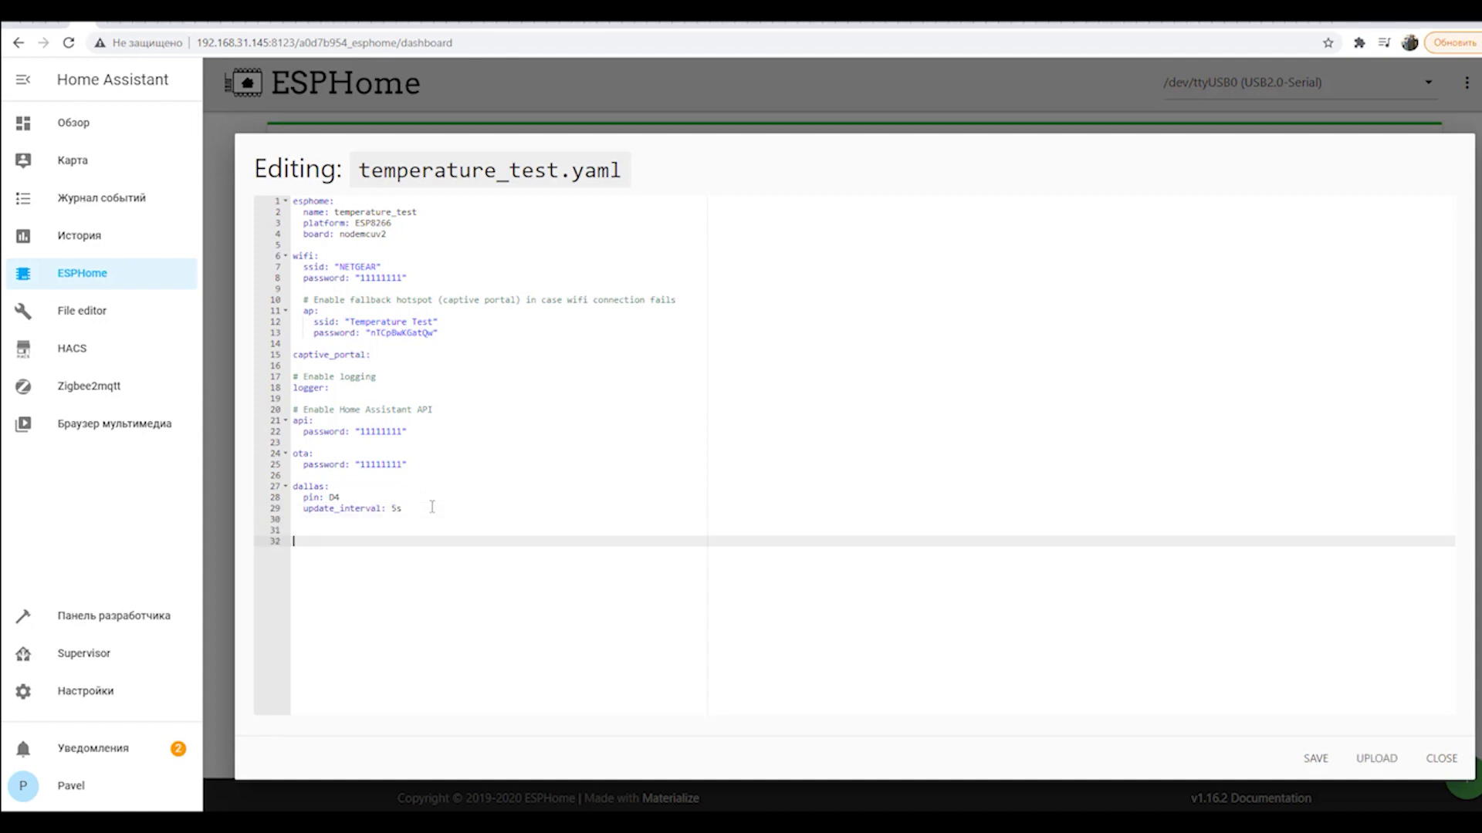
pyautogui.write('sensor:')
pyautogui.press('Return')
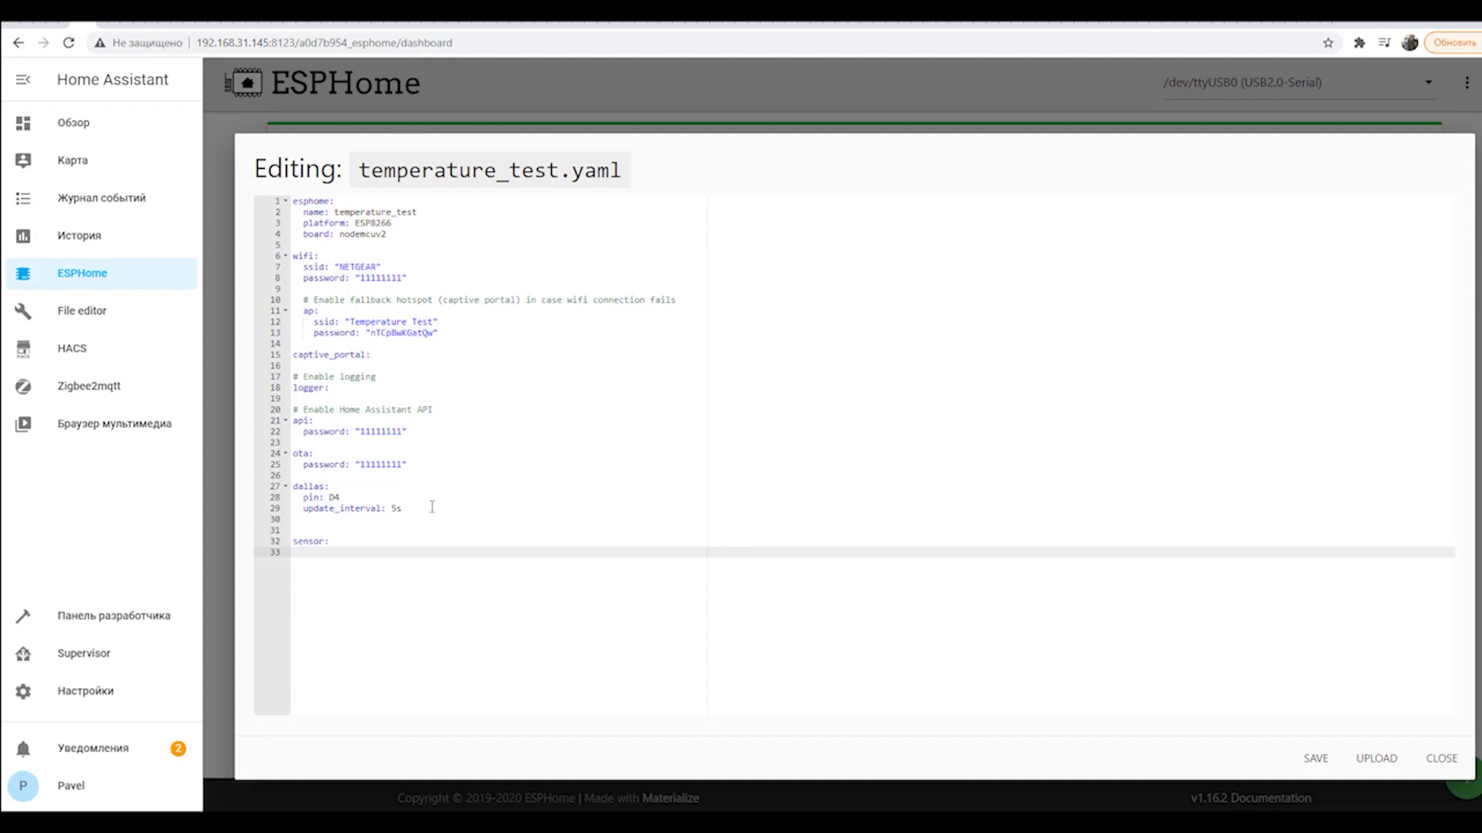
pyautogui.write('- platform: dallas')
# Give the dallas sensor name "temperature_test" and address 0xA104166427CCFF28, then save the file.
pyautogui.press('Return')
pyautogui.write('name')
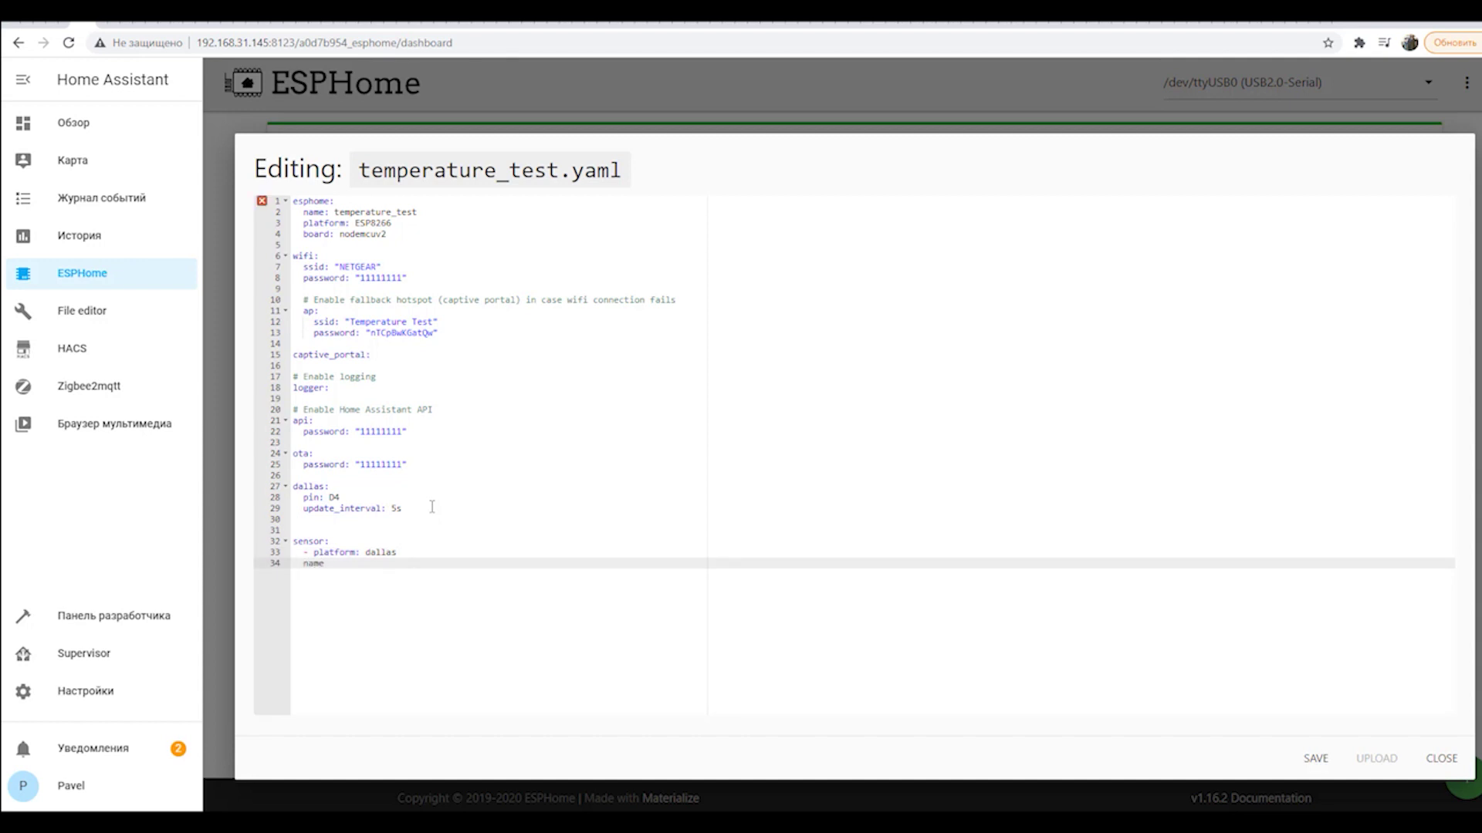
pyautogui.write(': "temperature"_test')
pyautogui.press('Return')
pyautogui.write('ad')
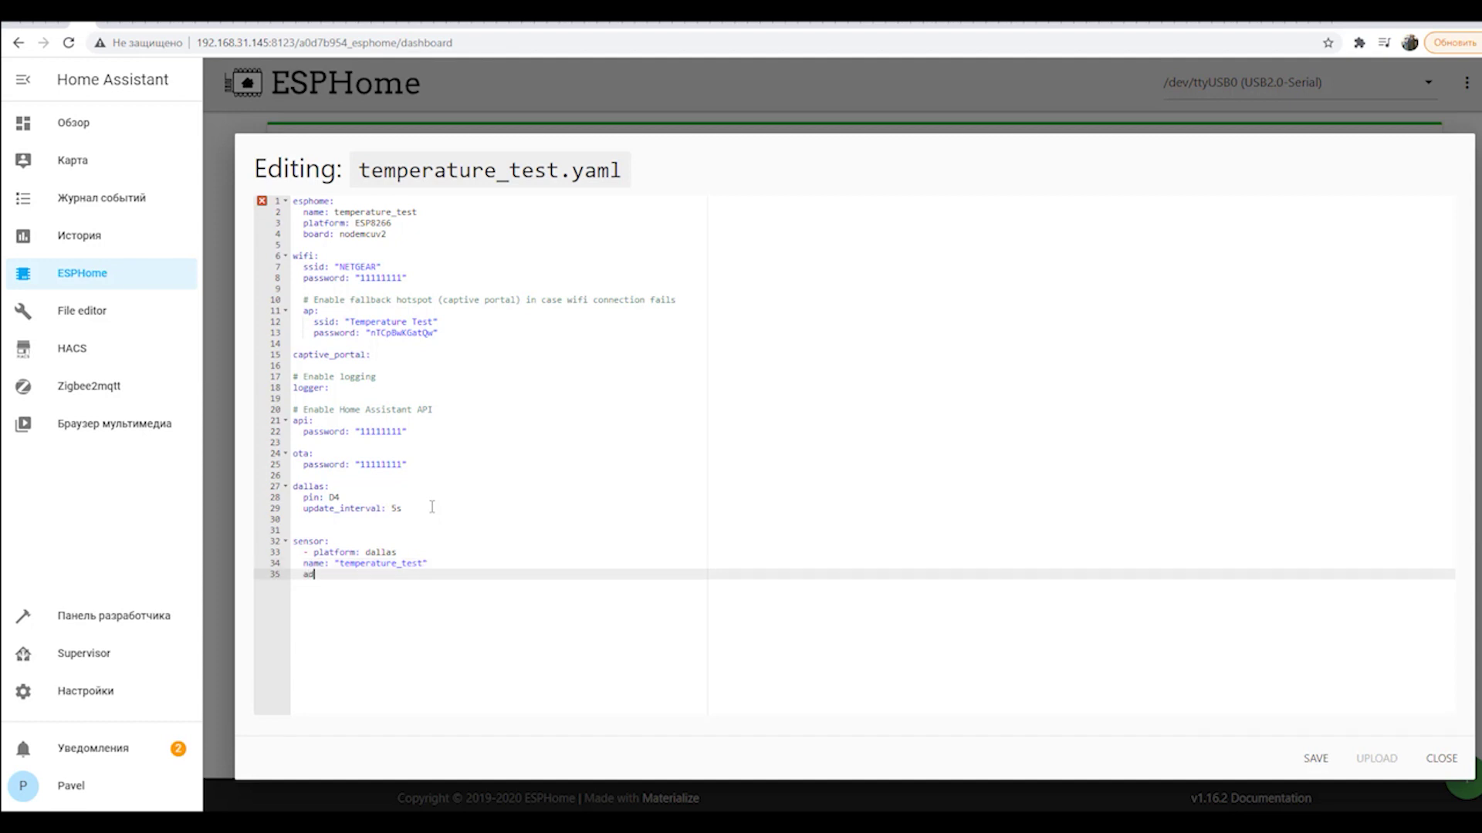
pyautogui.write('dress: "')
pyautogui.hotkey('ctrl', 'v')
pyautogui.click(480, 571)
pyautogui.click(1318, 760)
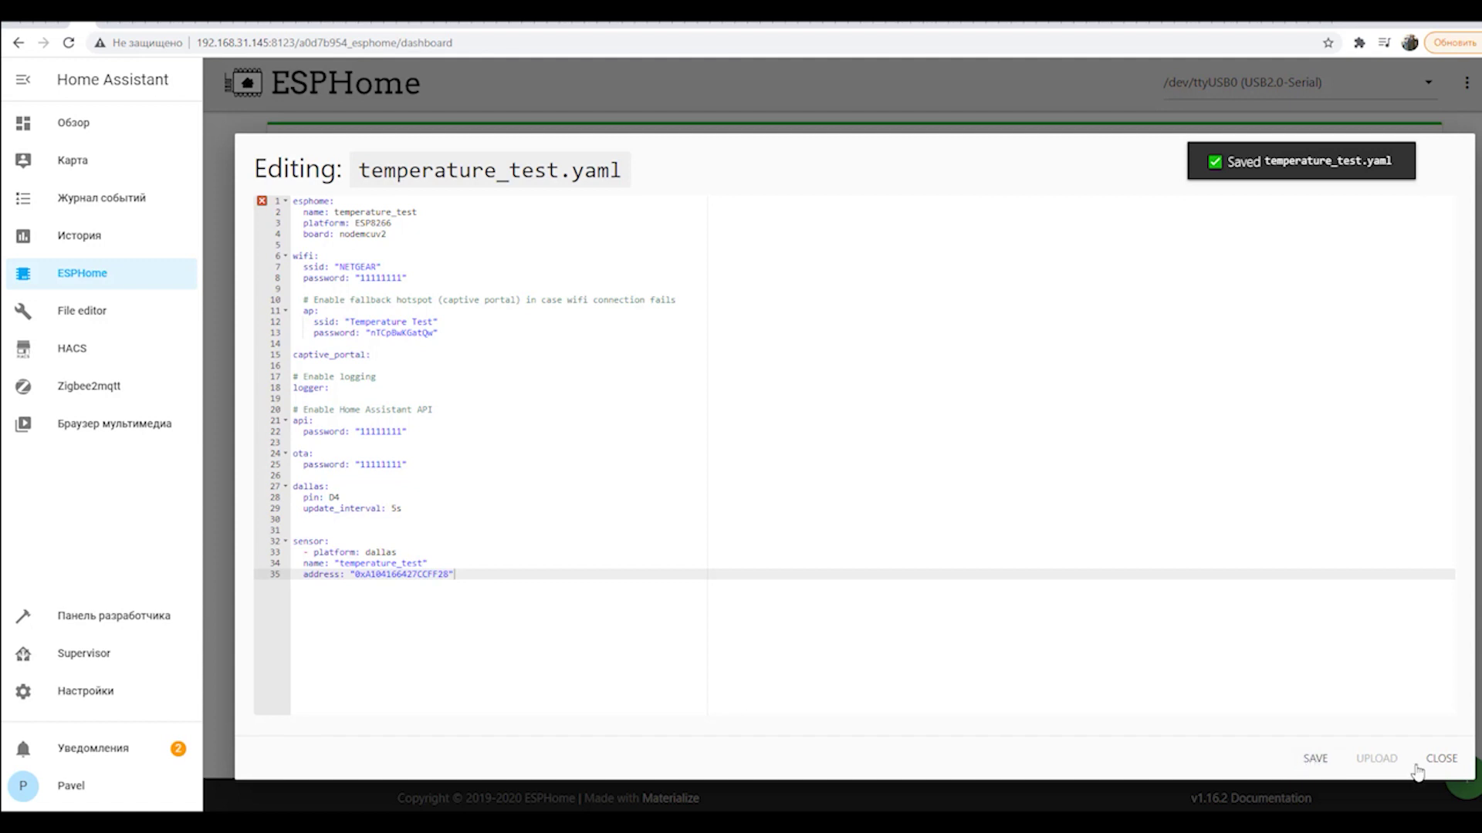
# Try uploading temperature_test, hit a YAML error, and return to editing the config.
pyautogui.click(1445, 762)
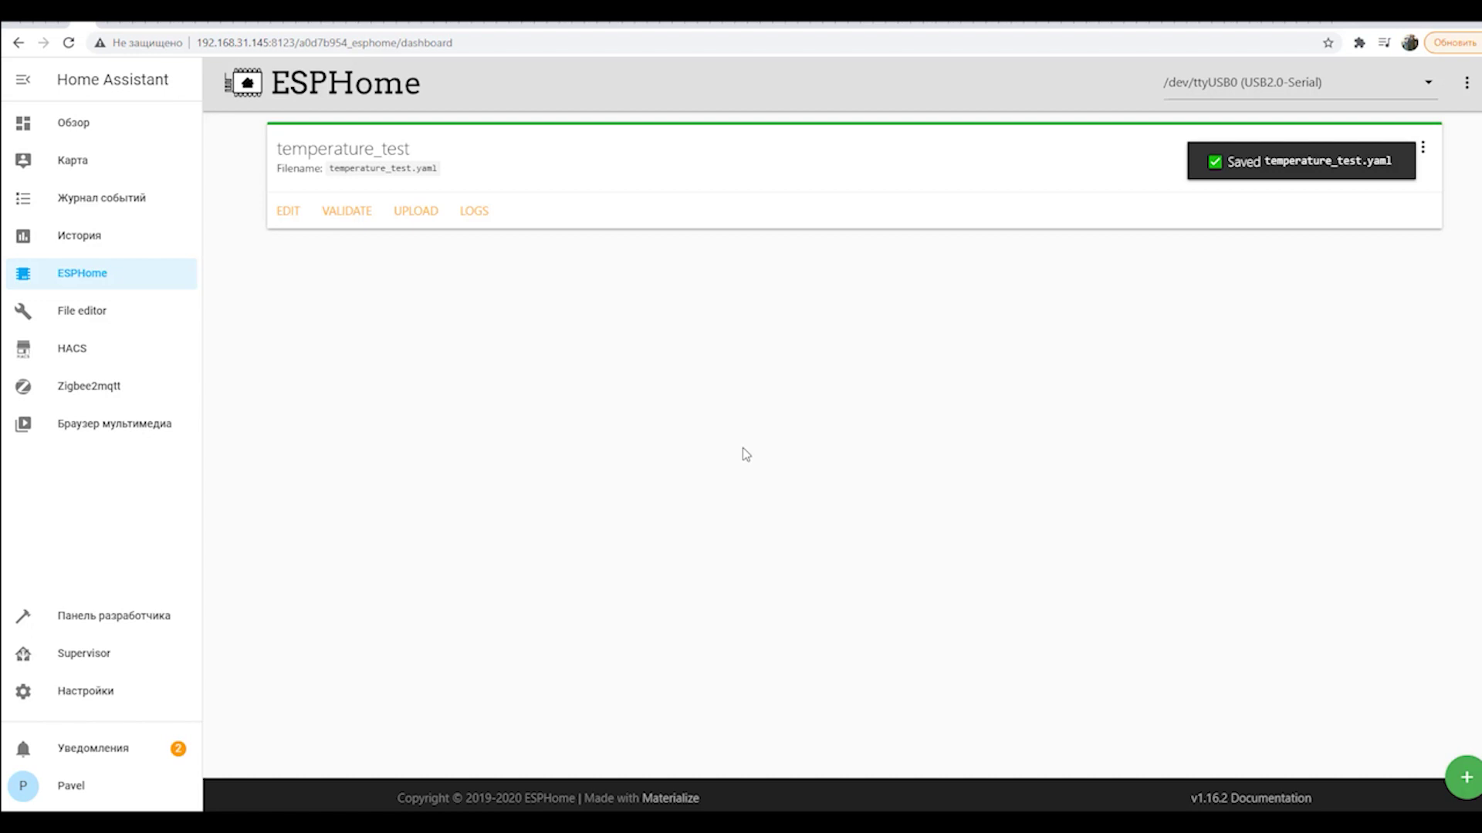
pyautogui.click(287, 213)
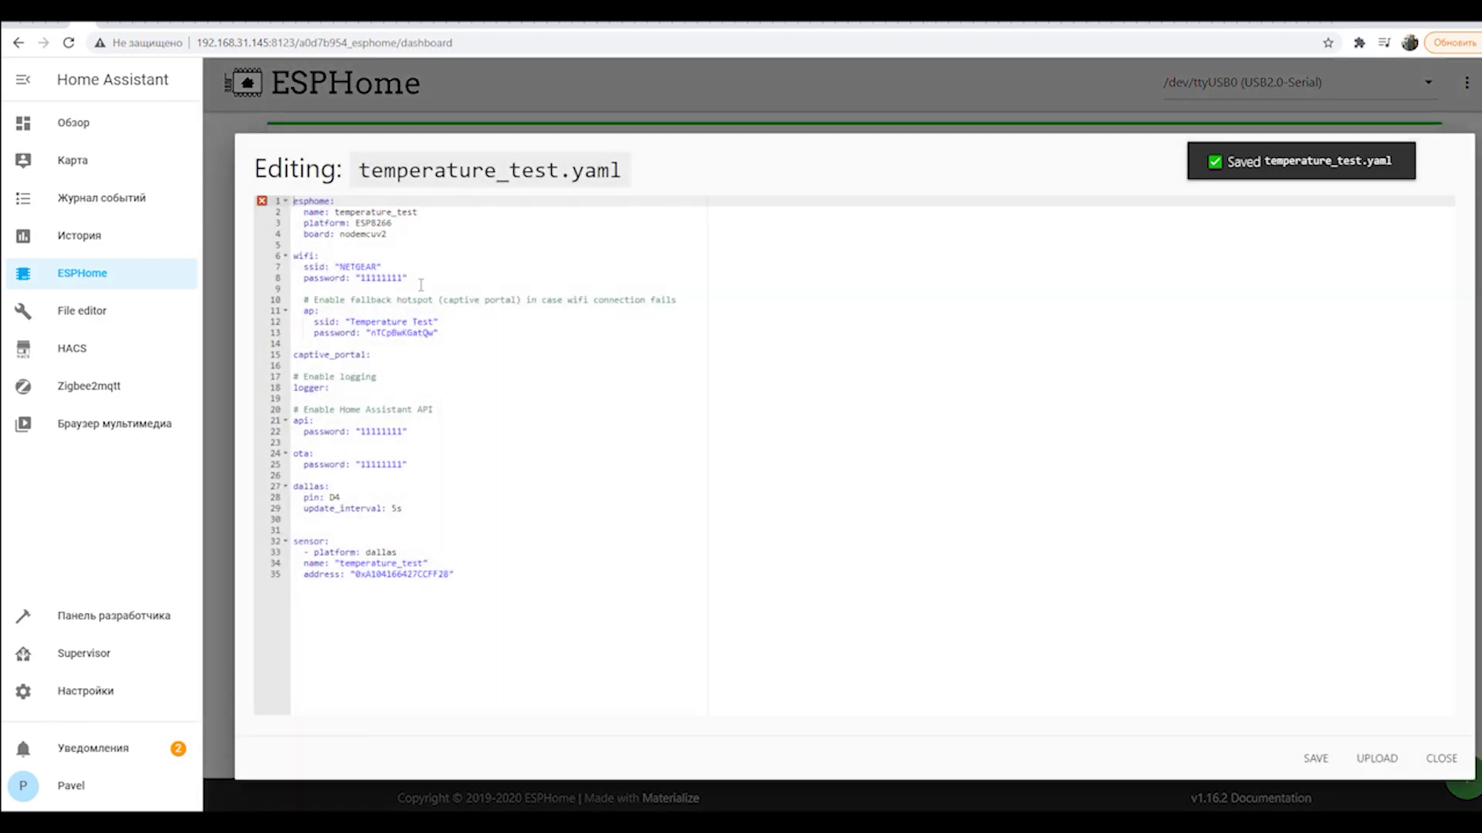
pyautogui.click(1442, 763)
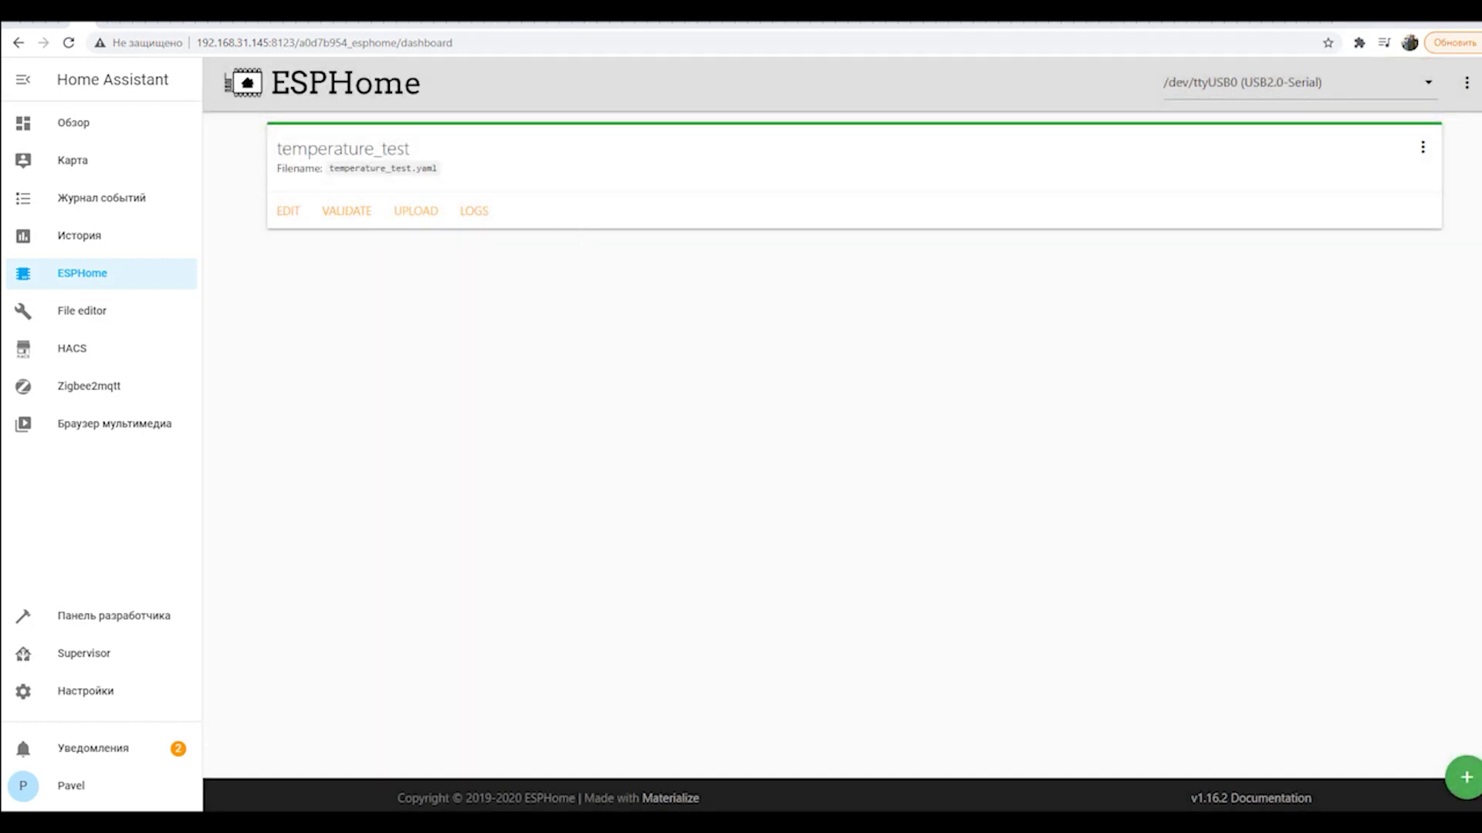
pyautogui.click(413, 212)
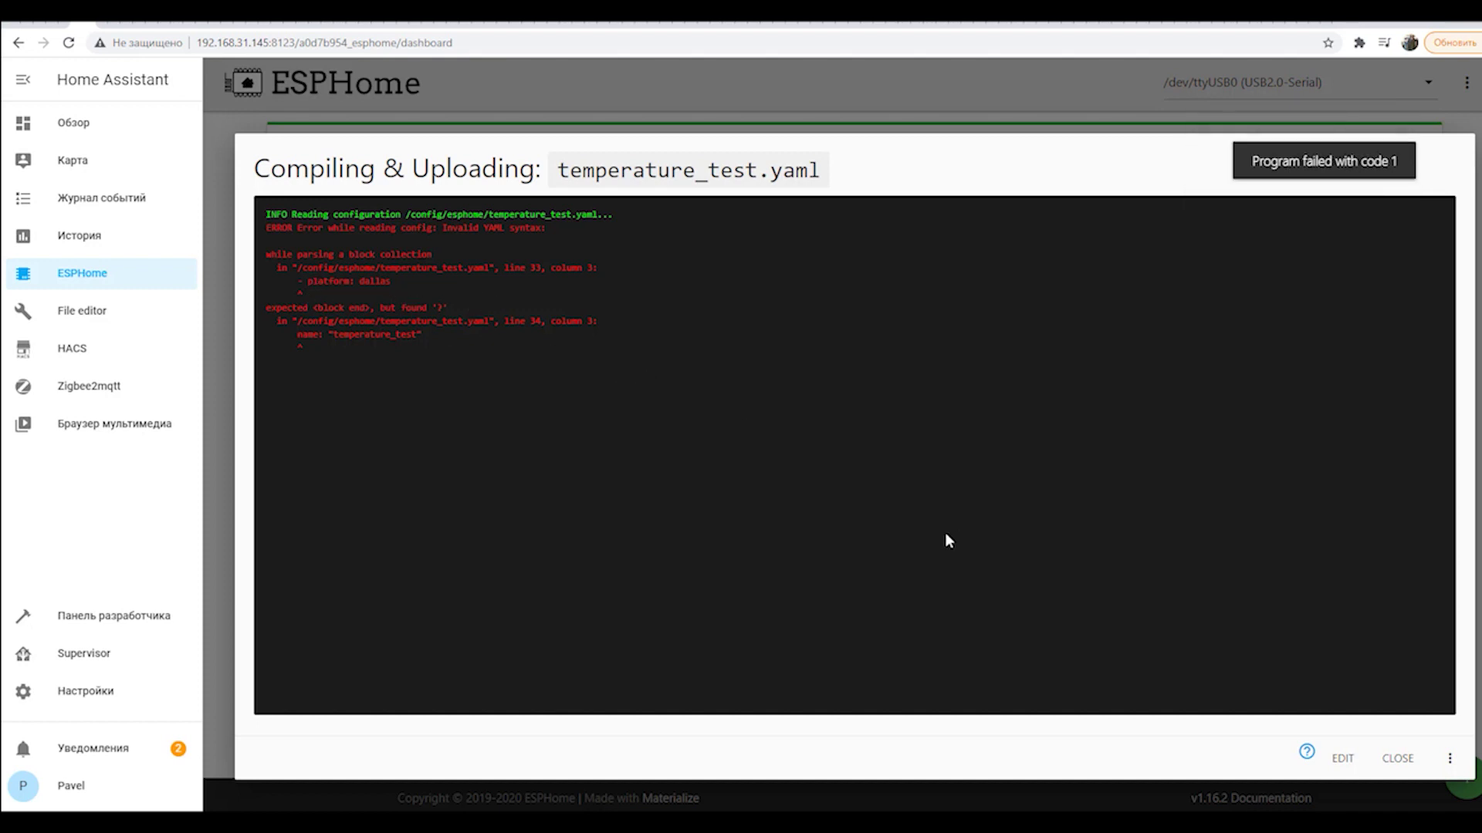
pyautogui.click(1343, 757)
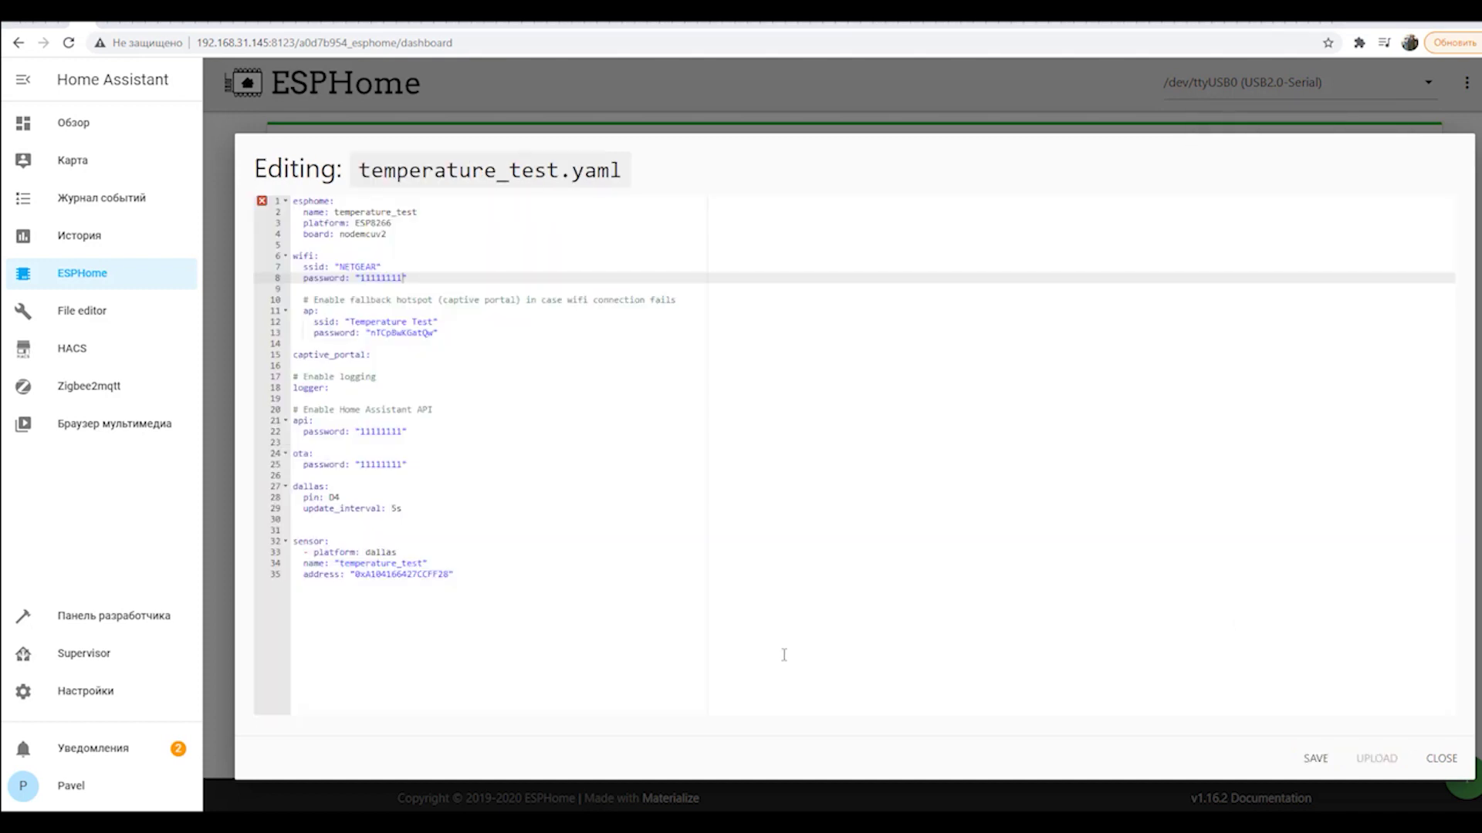
# Fix the indentation of the sensor's name and address lines and save the file.
pyautogui.click(430, 443)
pyautogui.click(304, 553)
pyautogui.press('BackSpace')
pyautogui.click(304, 564)
pyautogui.press('BackSpace')
pyautogui.press('BackSpace')
pyautogui.click(303, 575)
pyautogui.press('BackSpace')
pyautogui.click(1317, 759)
# Recheck the sensor block on lines 33–35 and save temperature_test.yaml again.
pyautogui.click(299, 564)
pyautogui.click(300, 575)
pyautogui.moveTo(308, 575); pyautogui.dragTo(295, 556)
pyautogui.click(375, 609)
pyautogui.click(1317, 758)
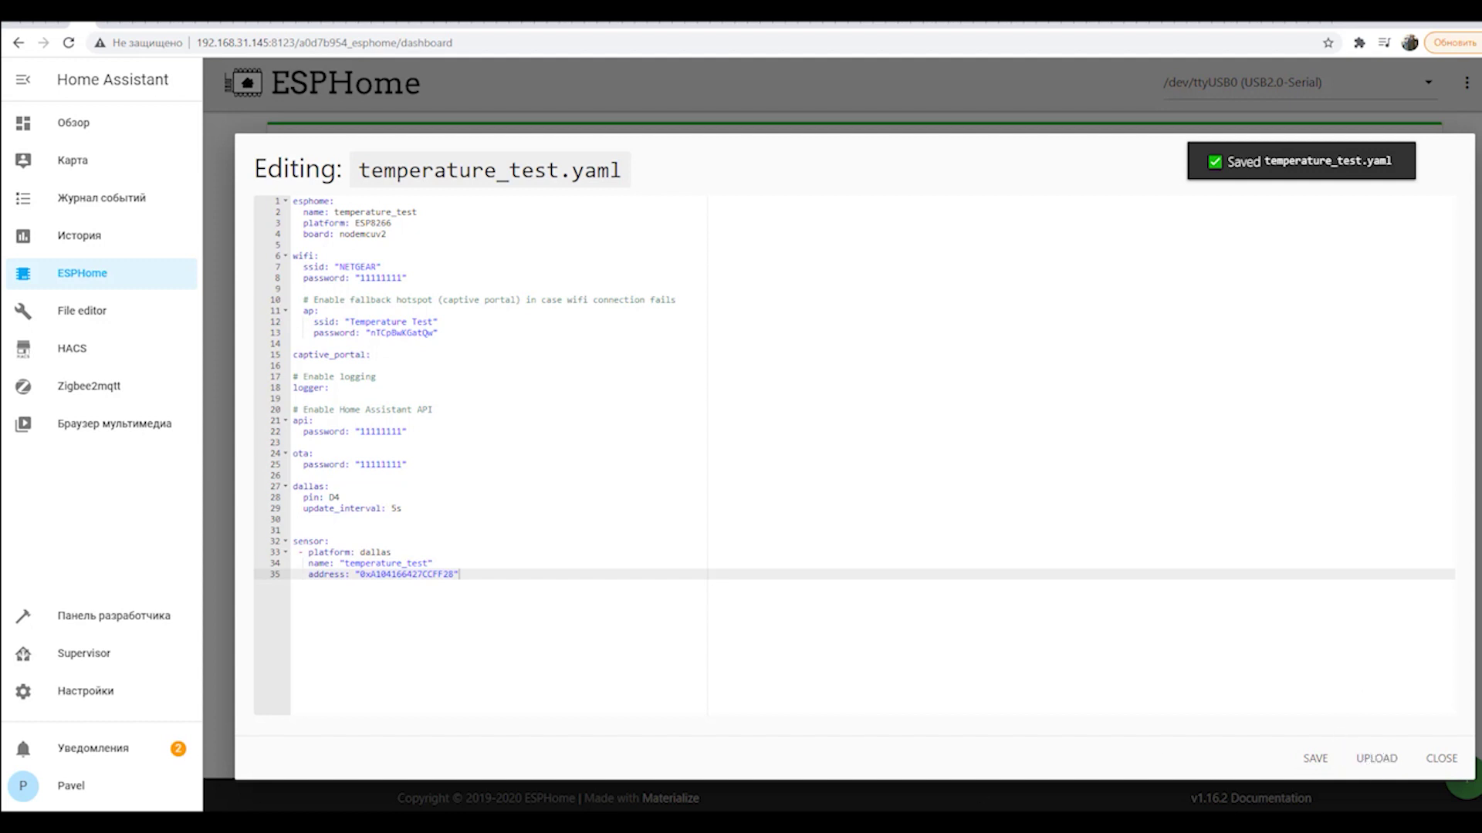
# Upload the corrected temperature_test firmware and confirm 26.2 °C readings in the log.
pyautogui.click(1377, 758)
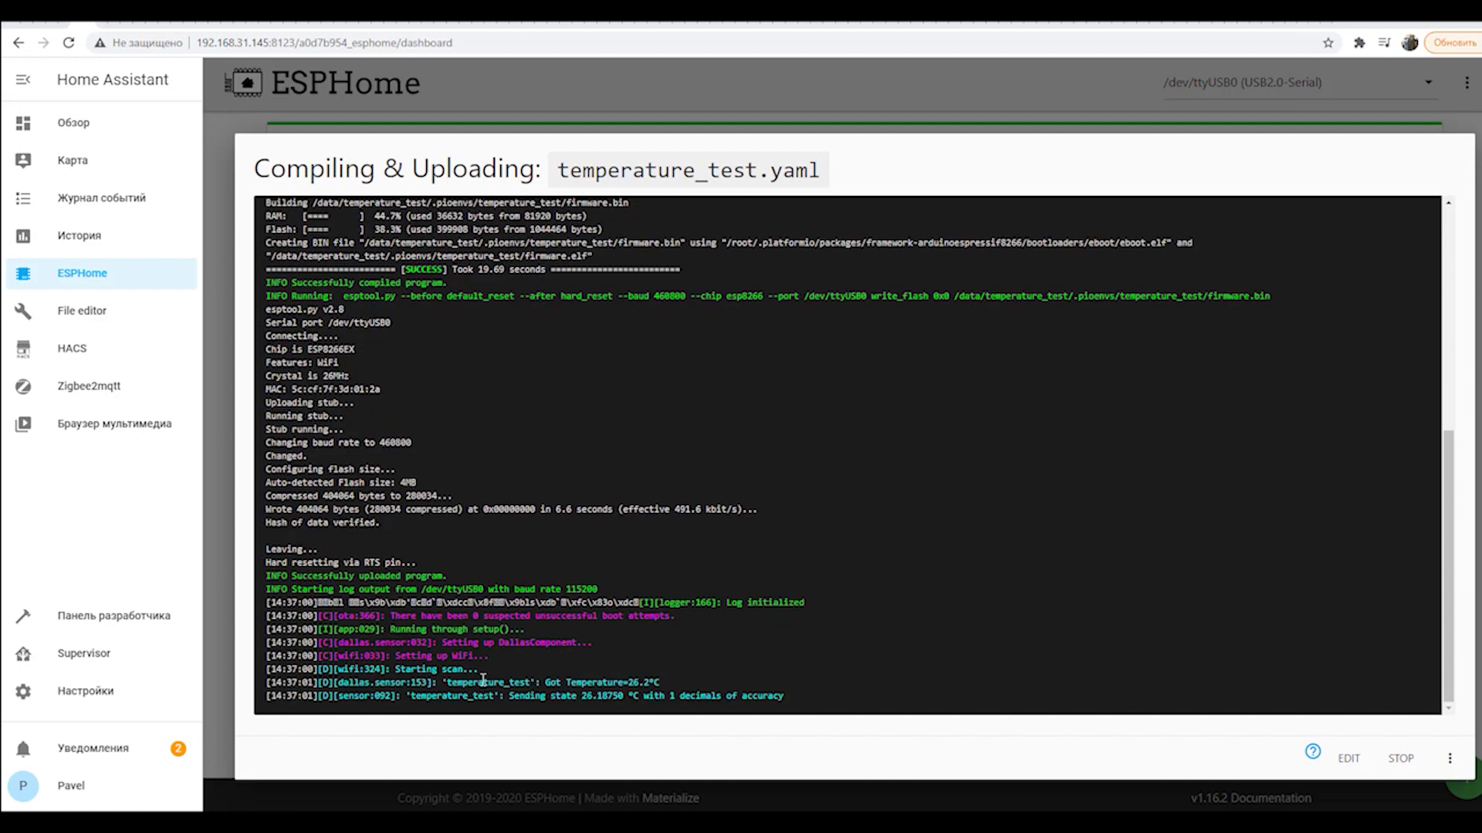
pyautogui.moveTo(627, 510); pyautogui.dragTo(661, 511)
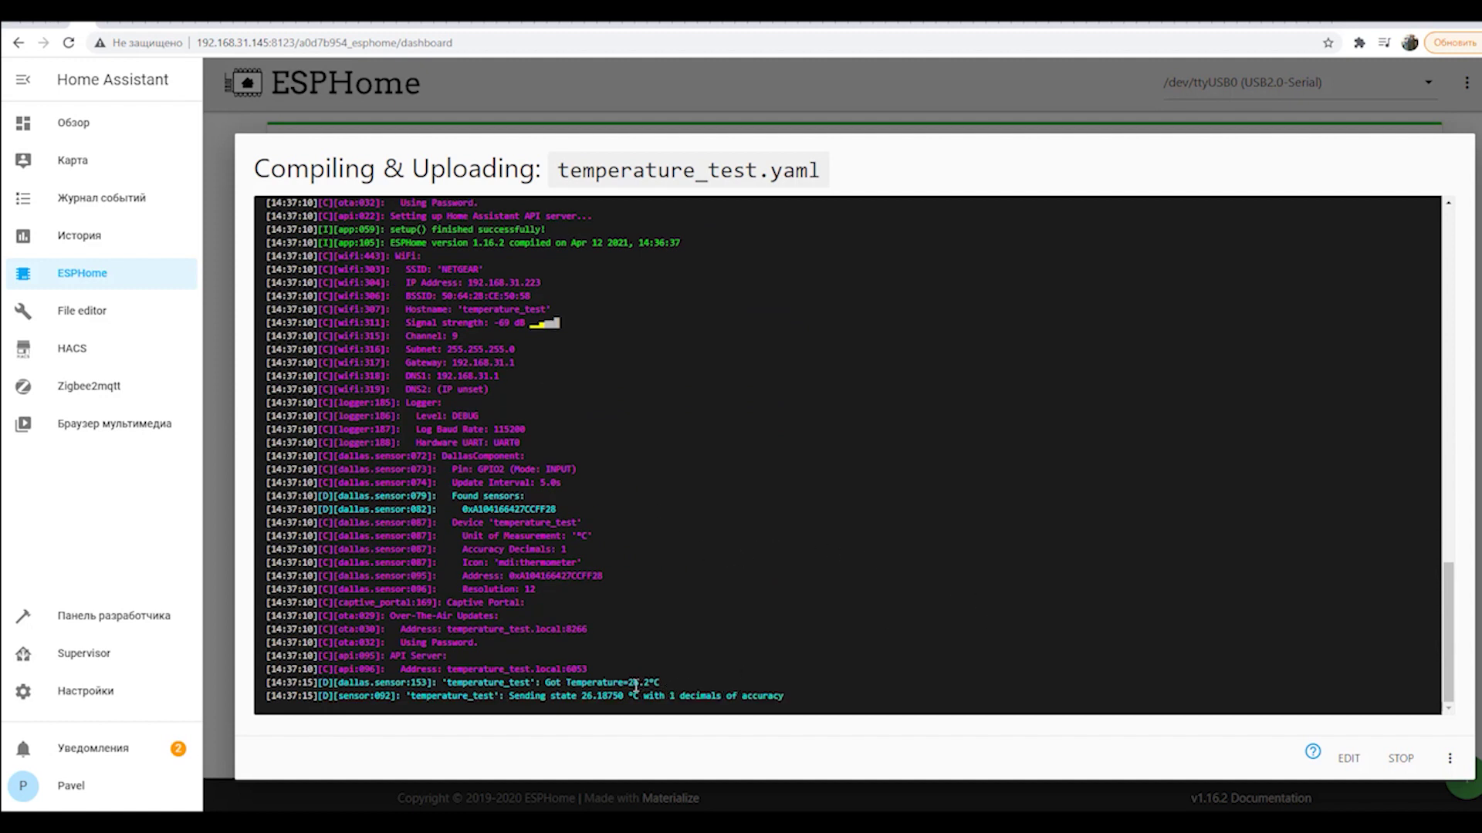
pyautogui.moveTo(629, 682); pyautogui.dragTo(655, 683)
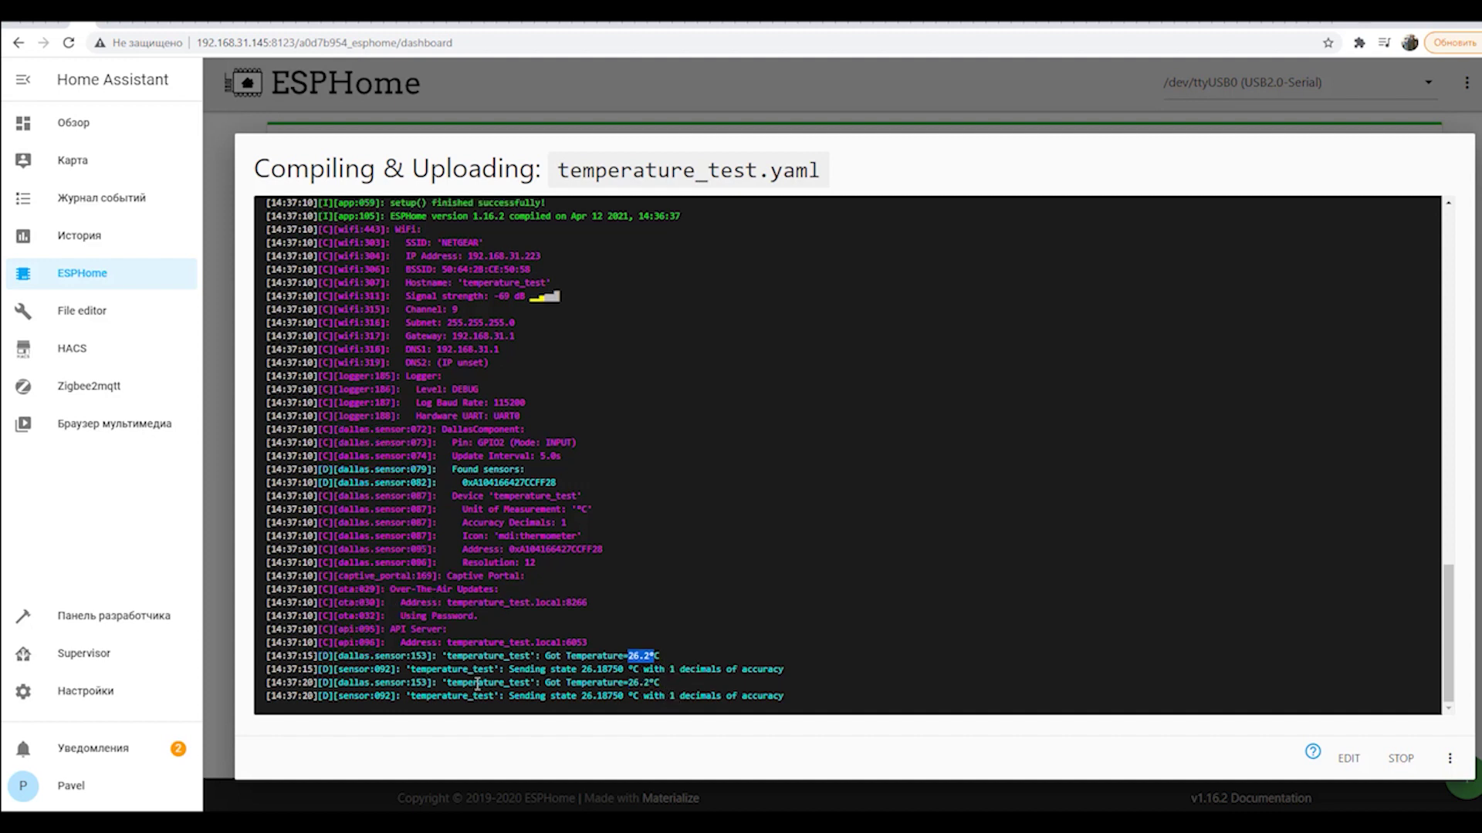
pyautogui.click(305, 654)
pyautogui.doubleClick(305, 655)
pyautogui.moveTo(303, 669); pyautogui.dragTo(313, 697)
pyautogui.click(777, 600)
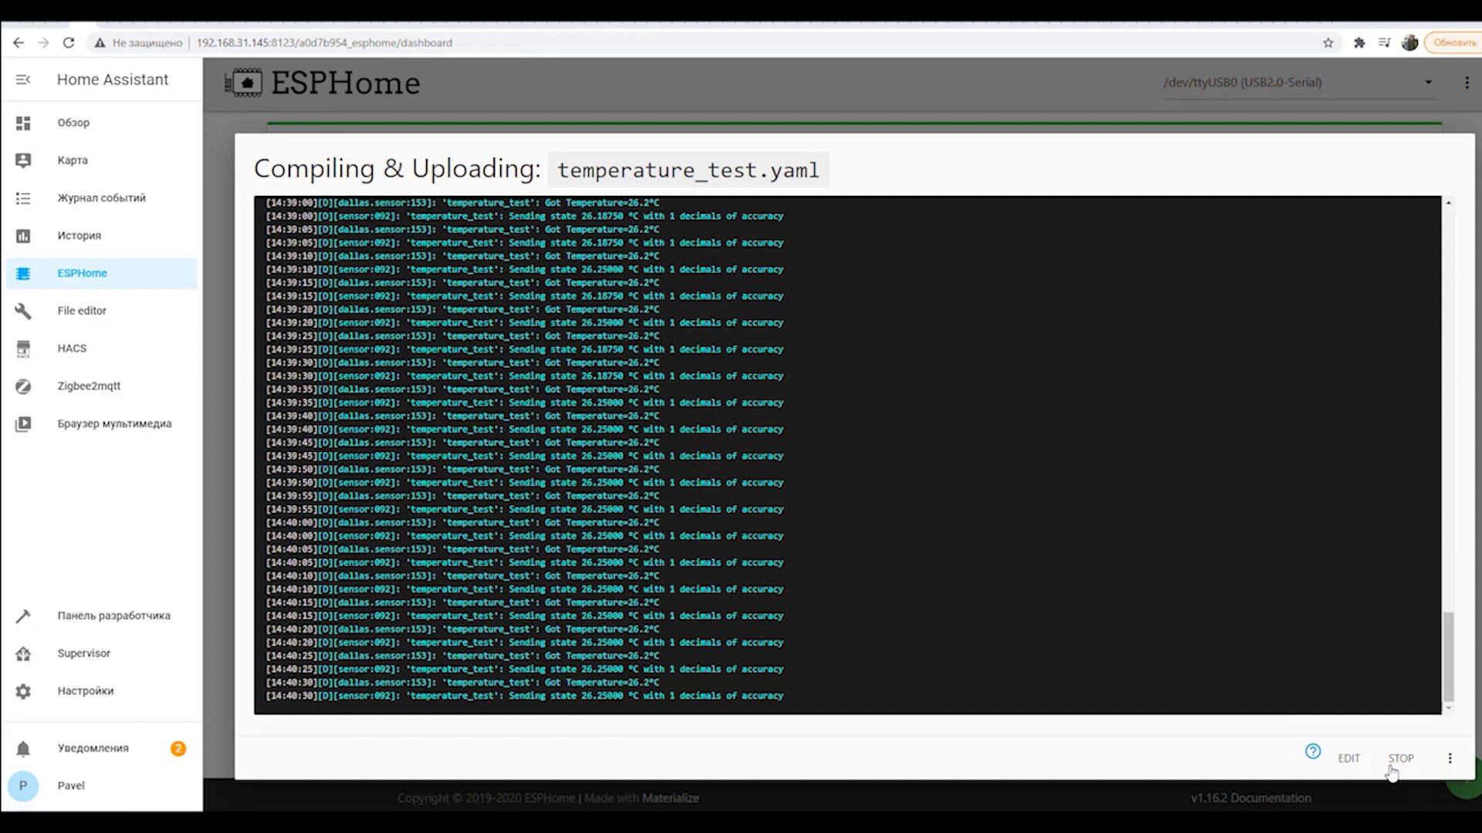
# Stop the running log session to return to the ESPHome dashboard.
pyautogui.click(1450, 759)
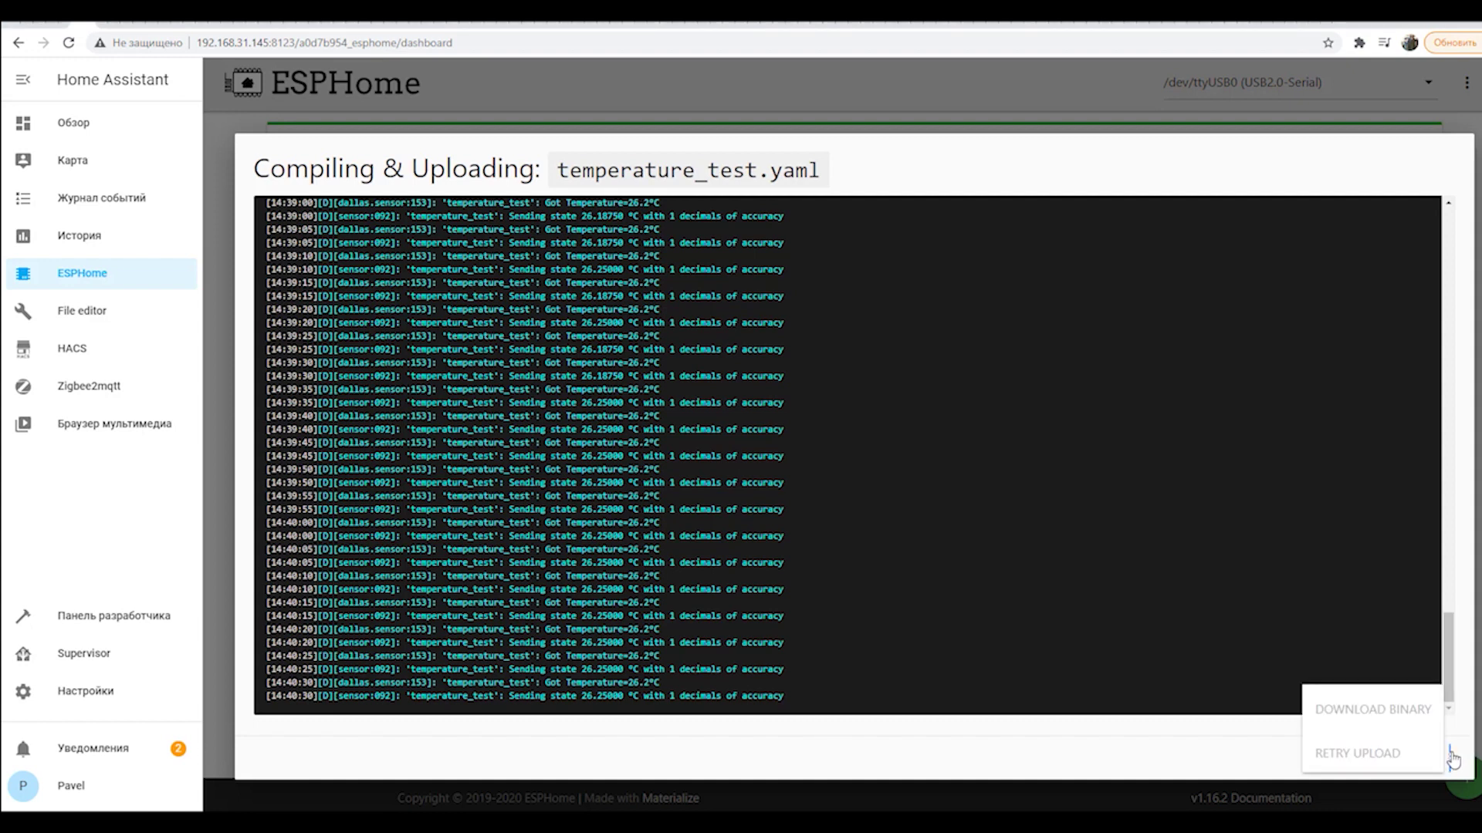
pyautogui.click(1448, 494)
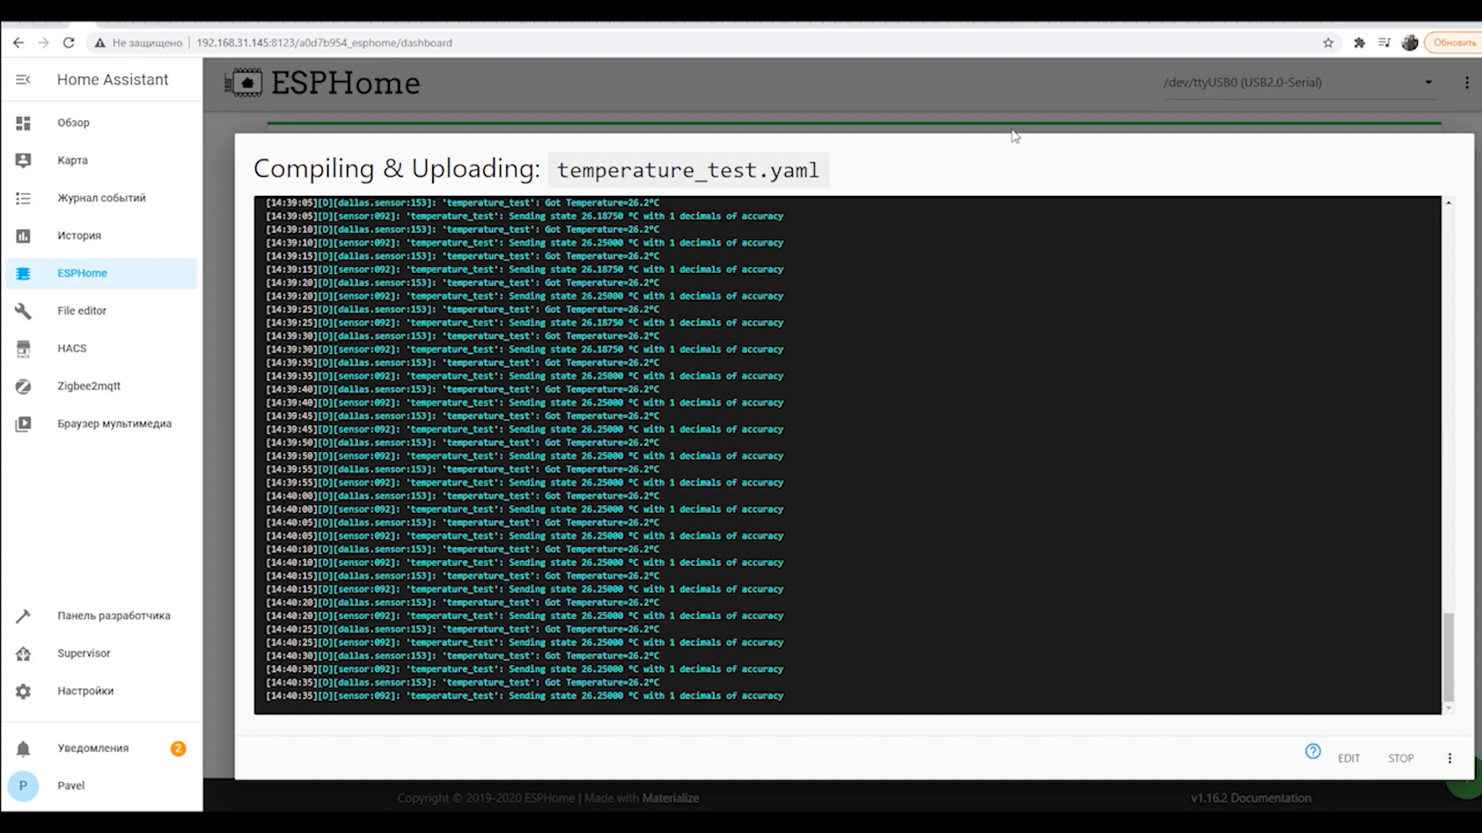
pyautogui.click(1406, 756)
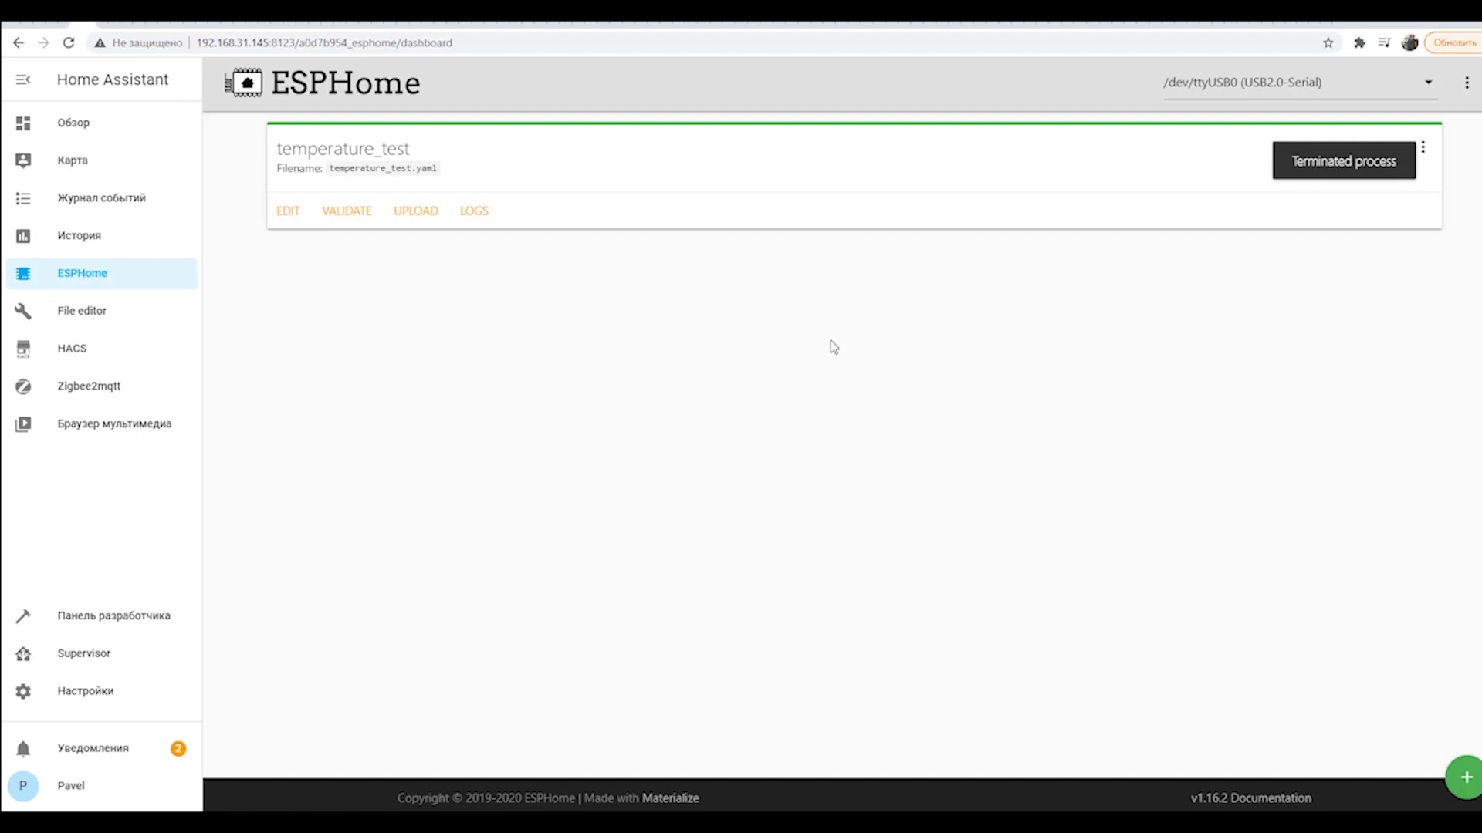
# In Настройки > Интеграции, start setting up the discovered ESPHome temperature_test device.
pyautogui.click(87, 691)
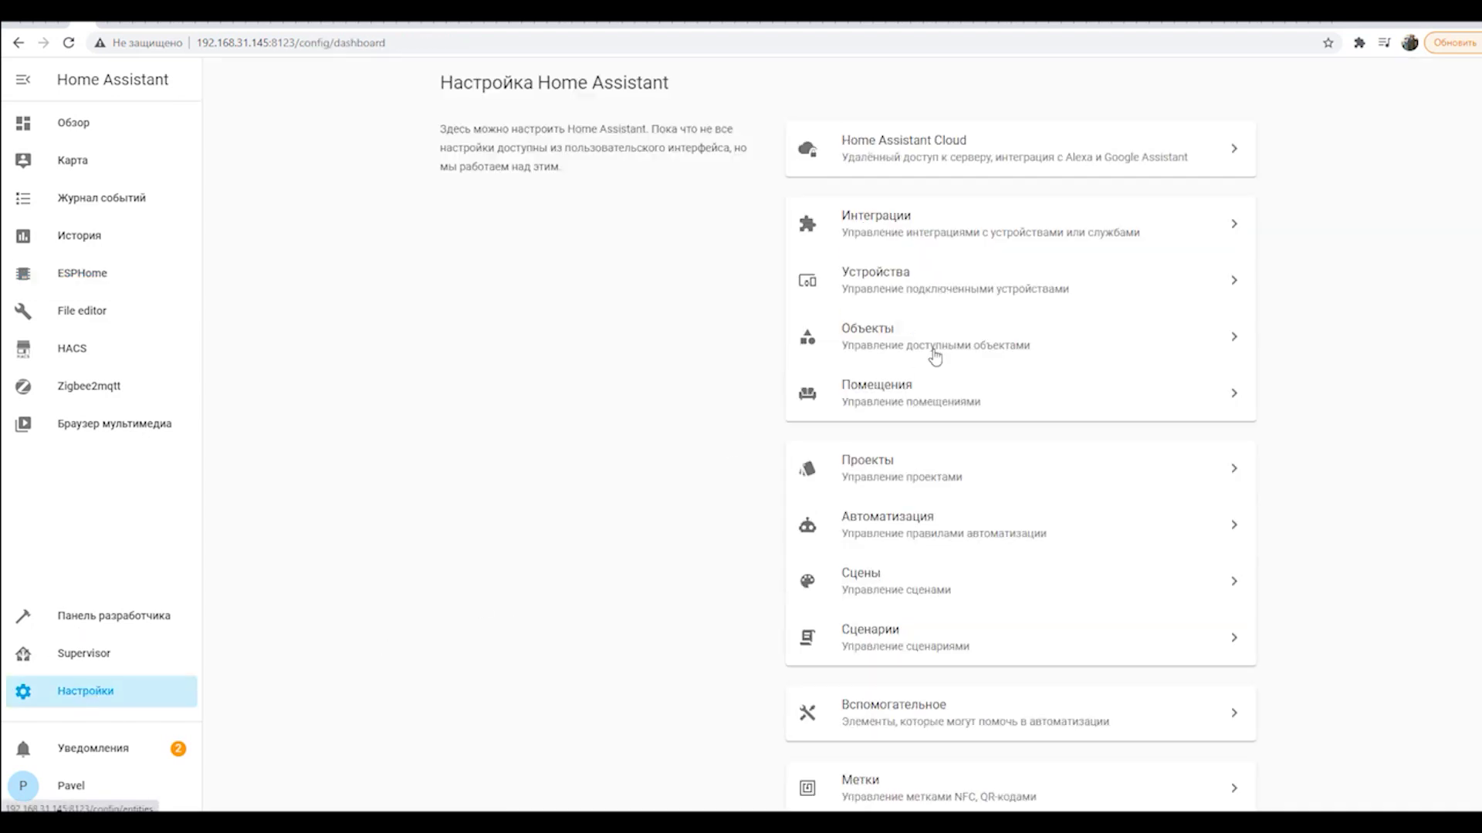
pyautogui.click(929, 223)
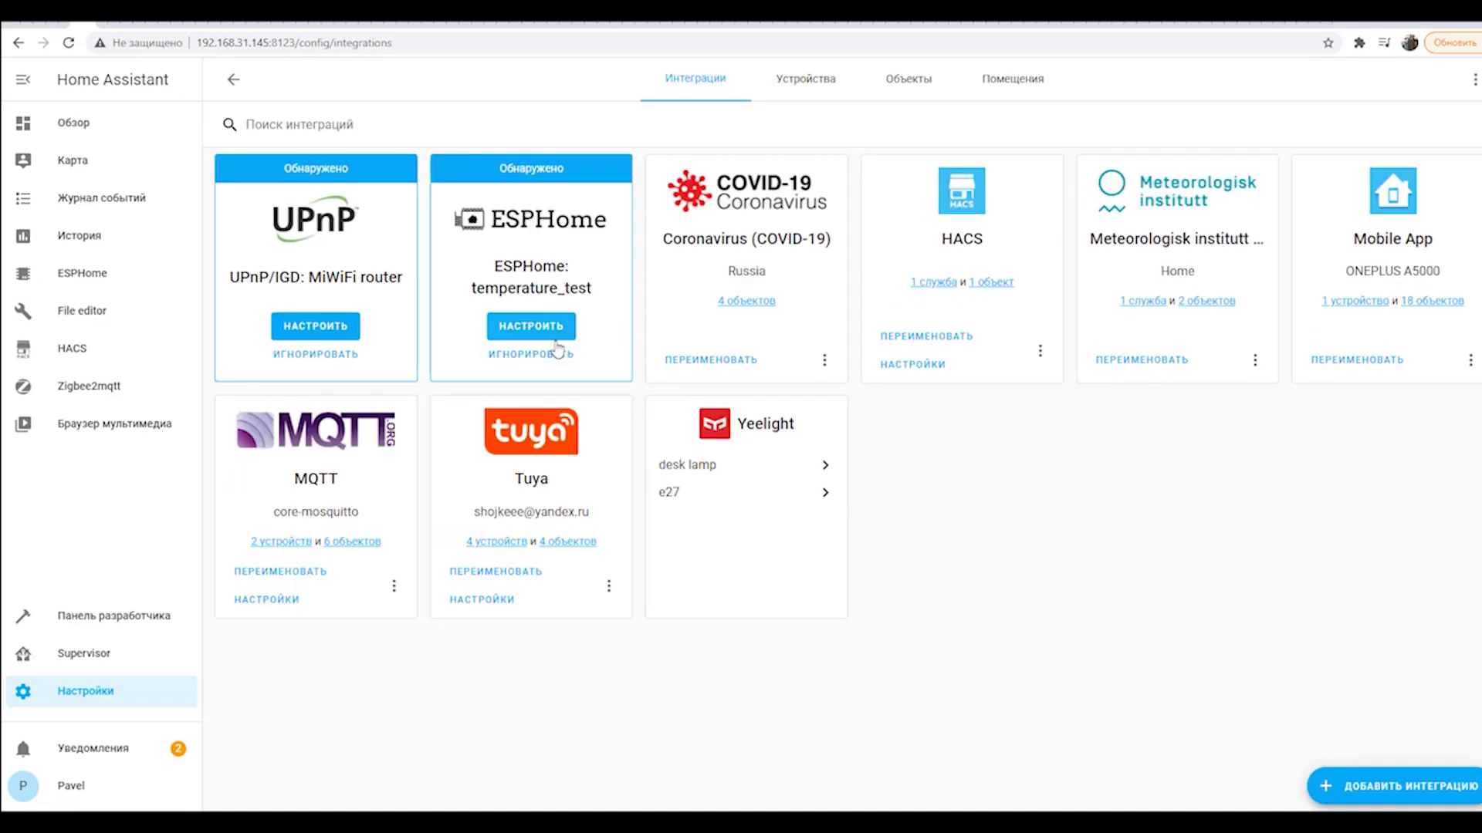
pyautogui.click(1316, 781)
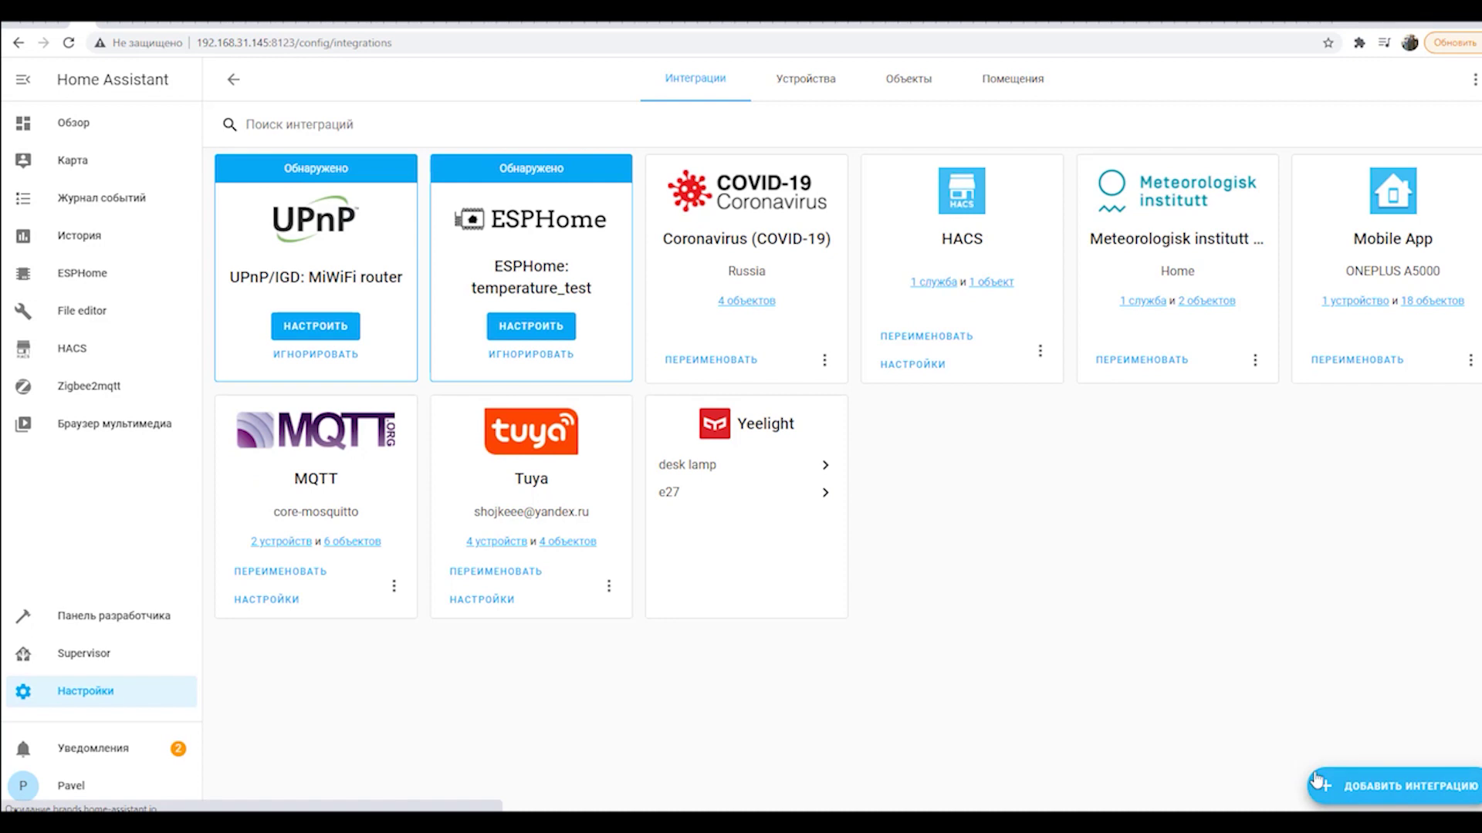
pyautogui.scroll(-3, 678, 322)
pyautogui.scroll(-8, 677, 323)
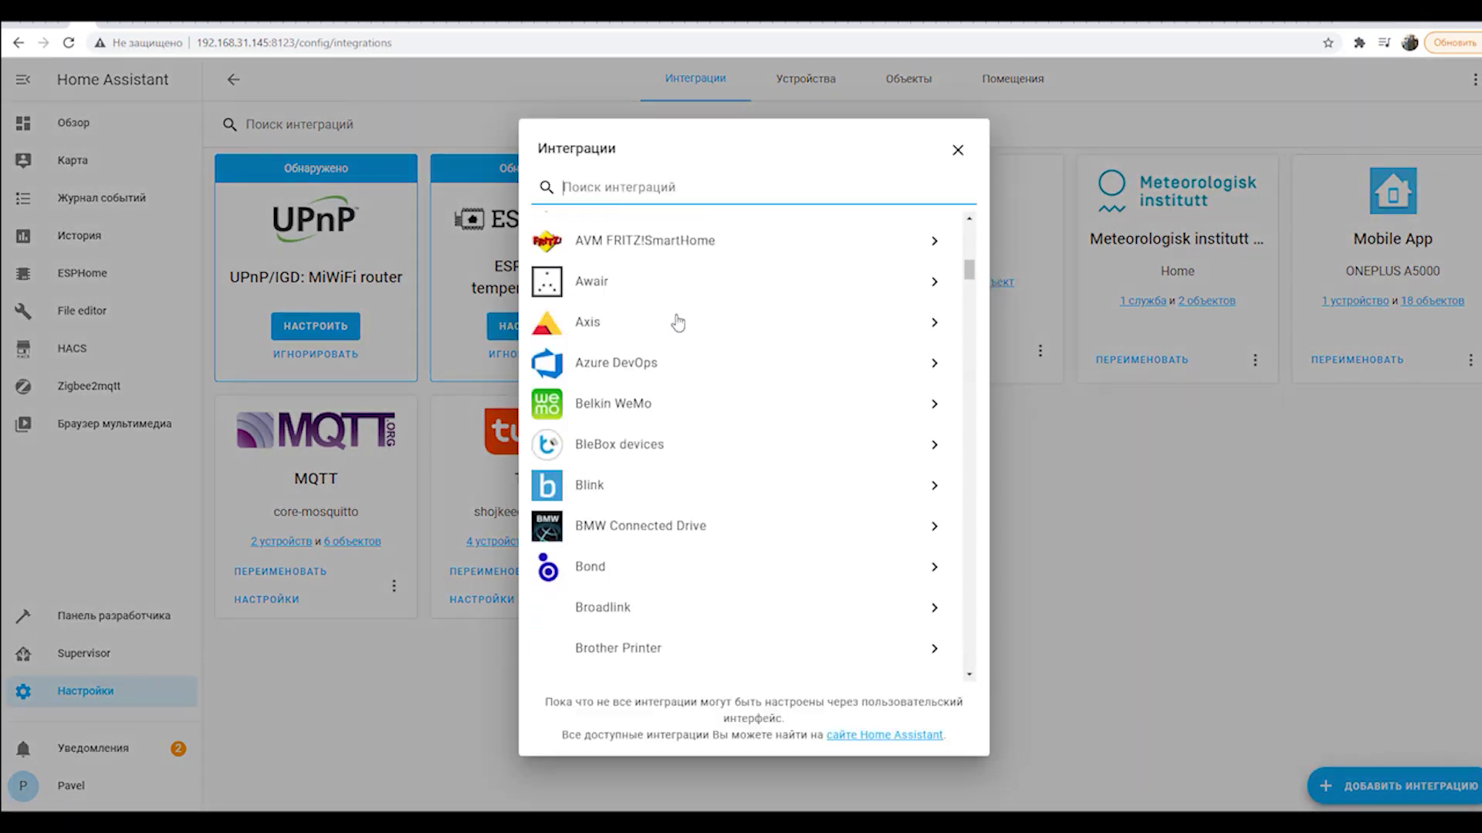
pyautogui.click(951, 147)
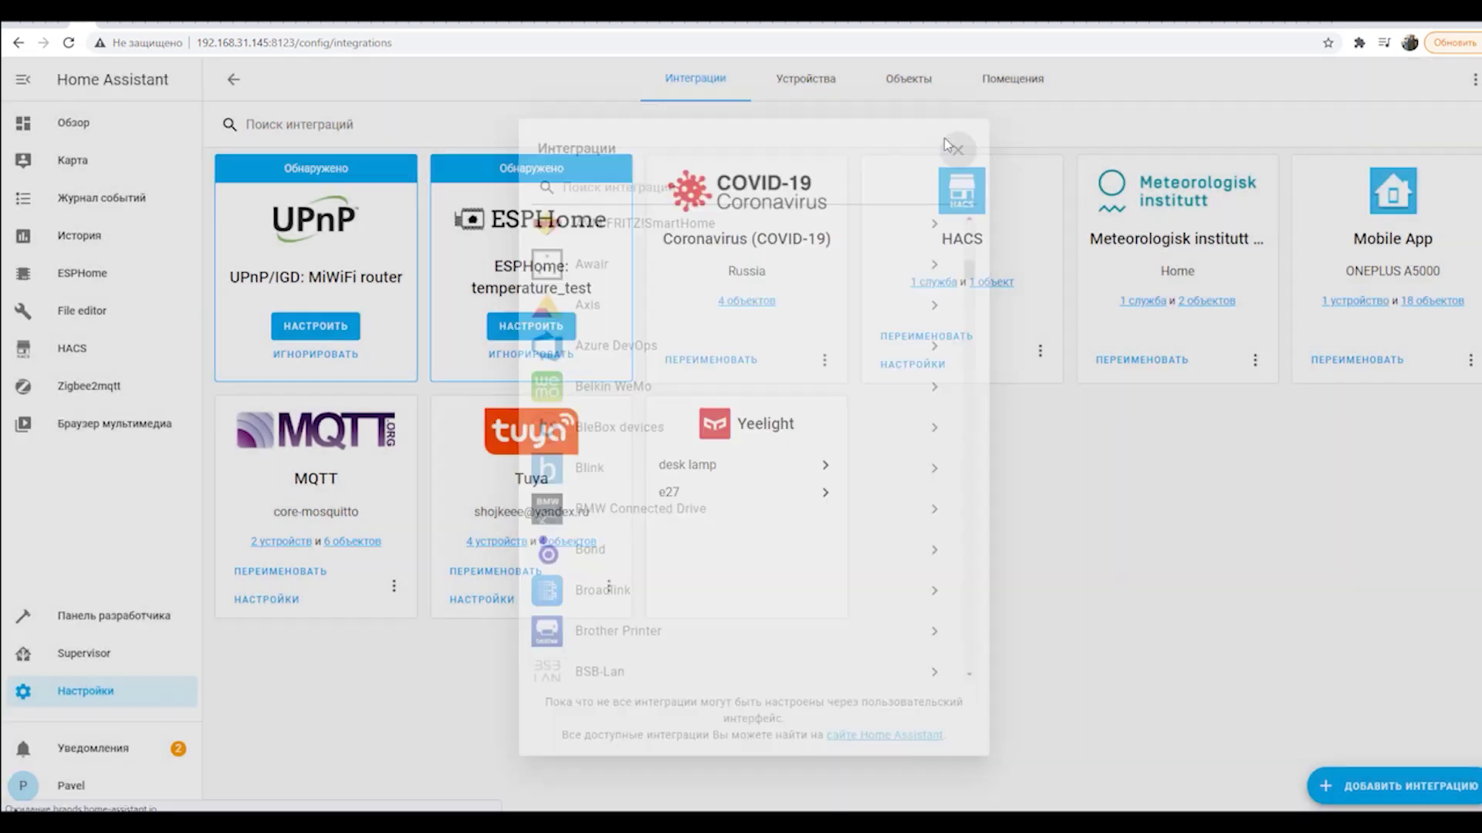
pyautogui.click(538, 336)
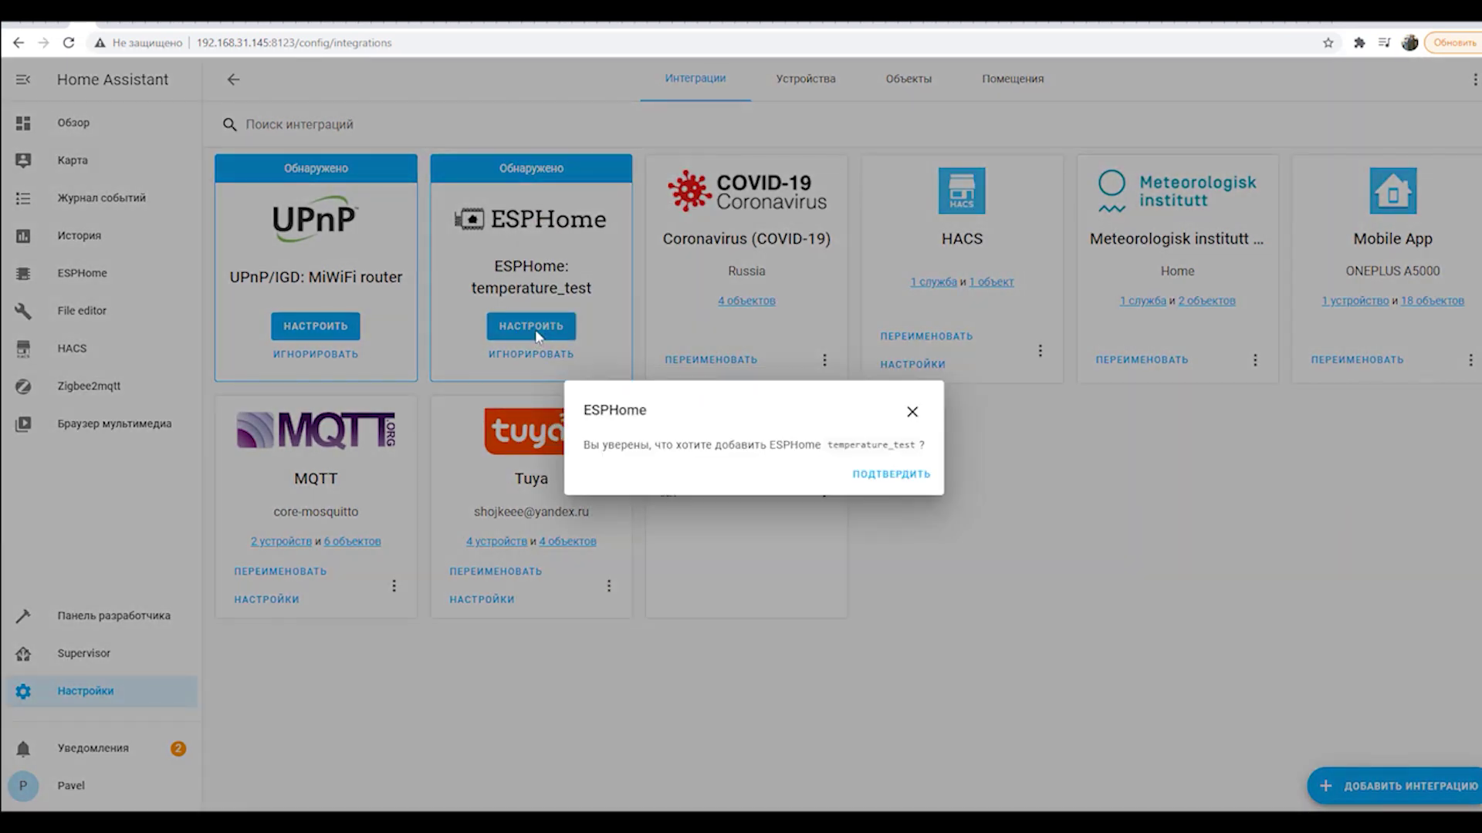
# Confirm adding ESPHome temperature_test and submit the device password.
pyautogui.click(901, 477)
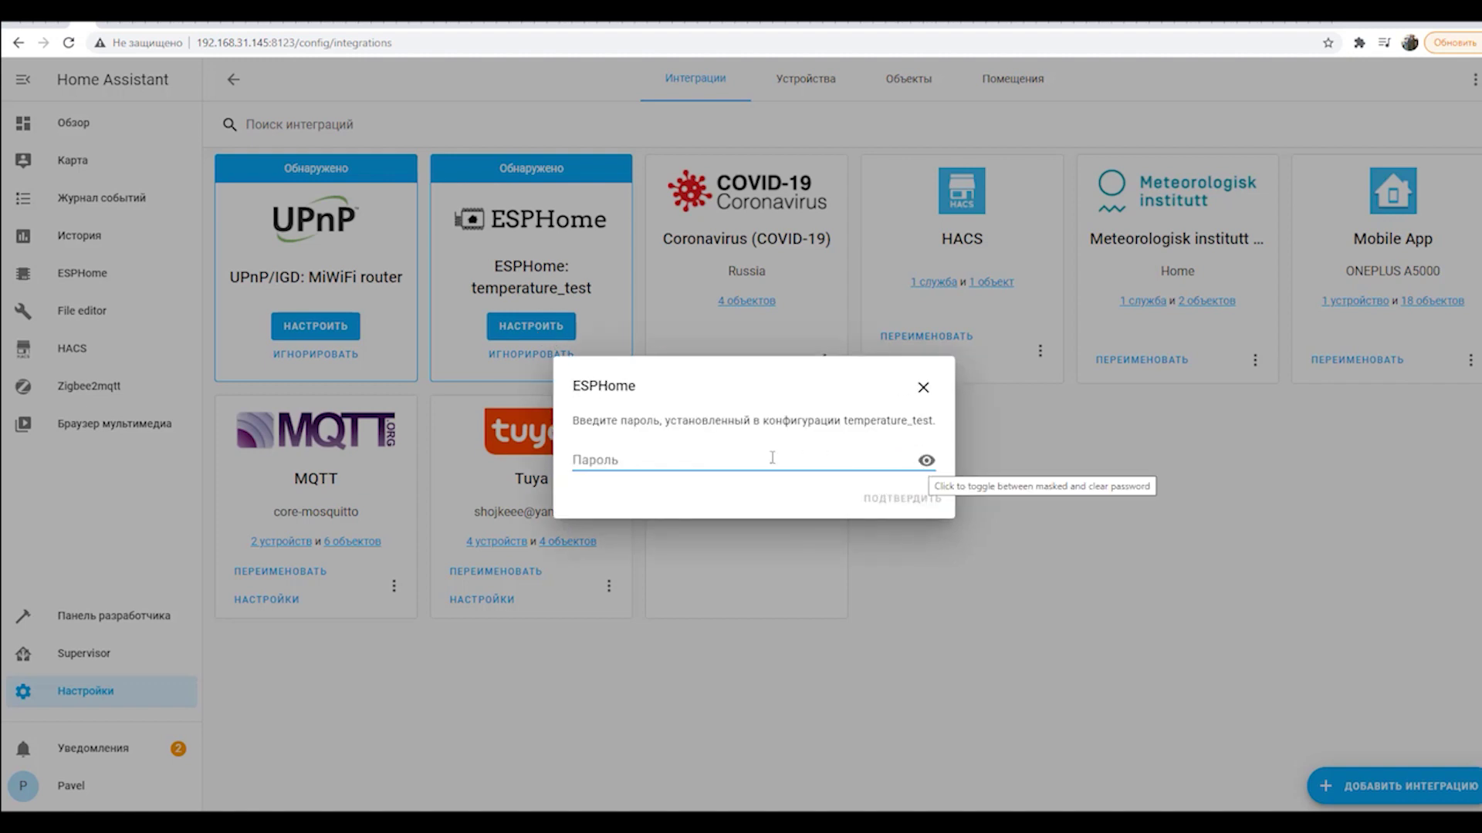
pyautogui.click(758, 480)
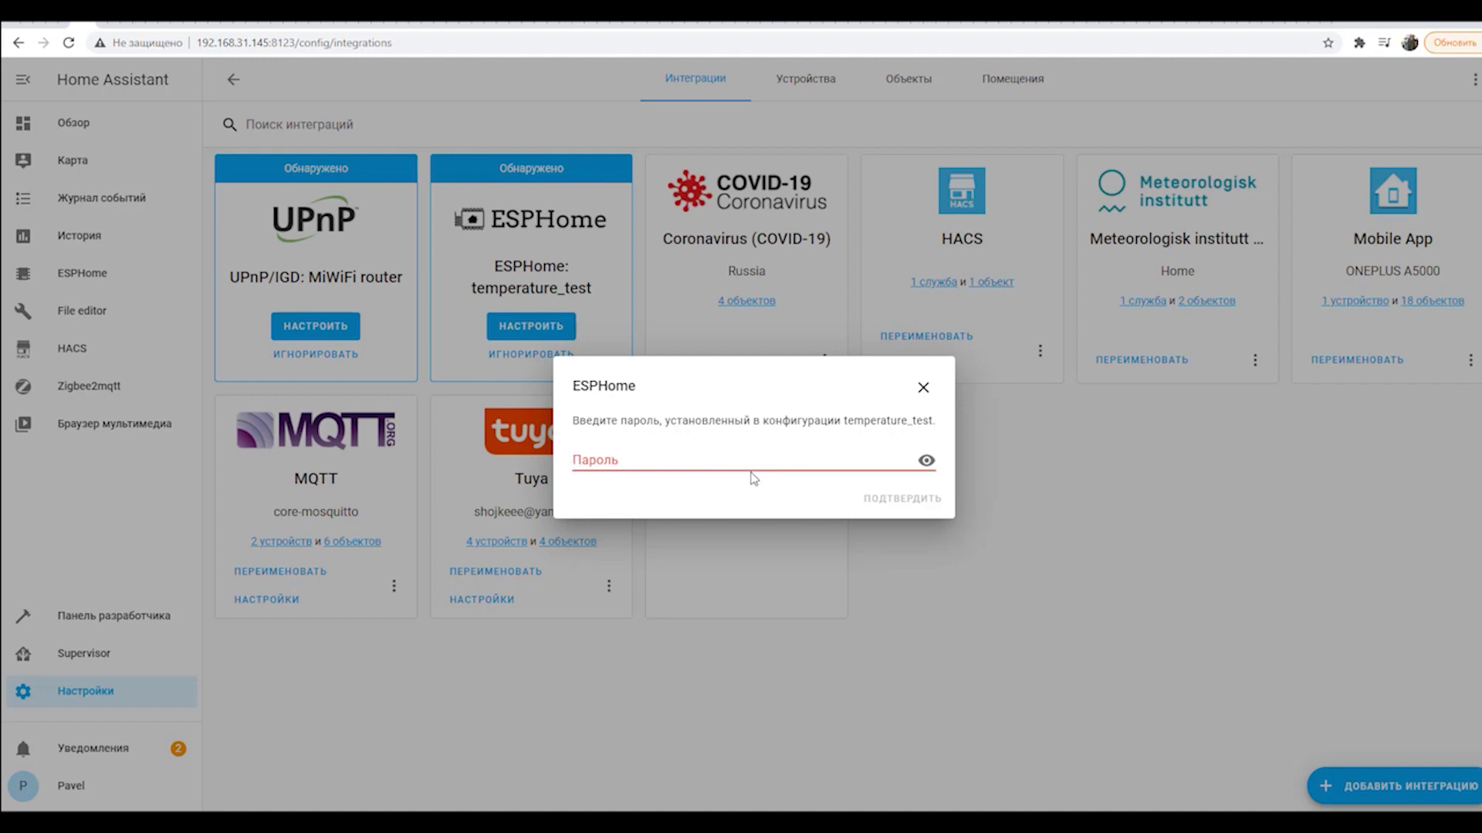
pyautogui.click(748, 464)
pyautogui.write('1')
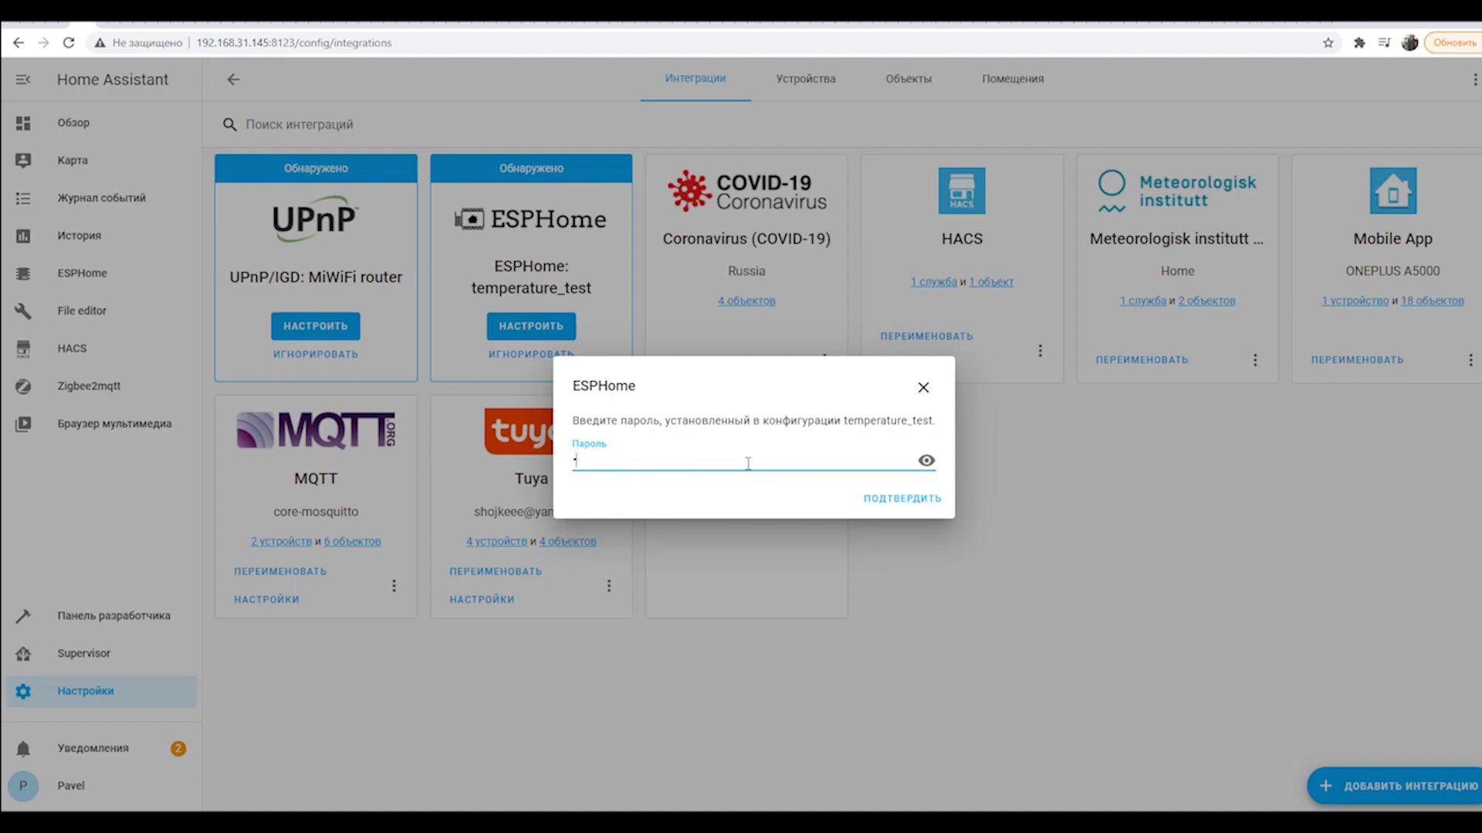
pyautogui.write('2345678')
pyautogui.click(909, 512)
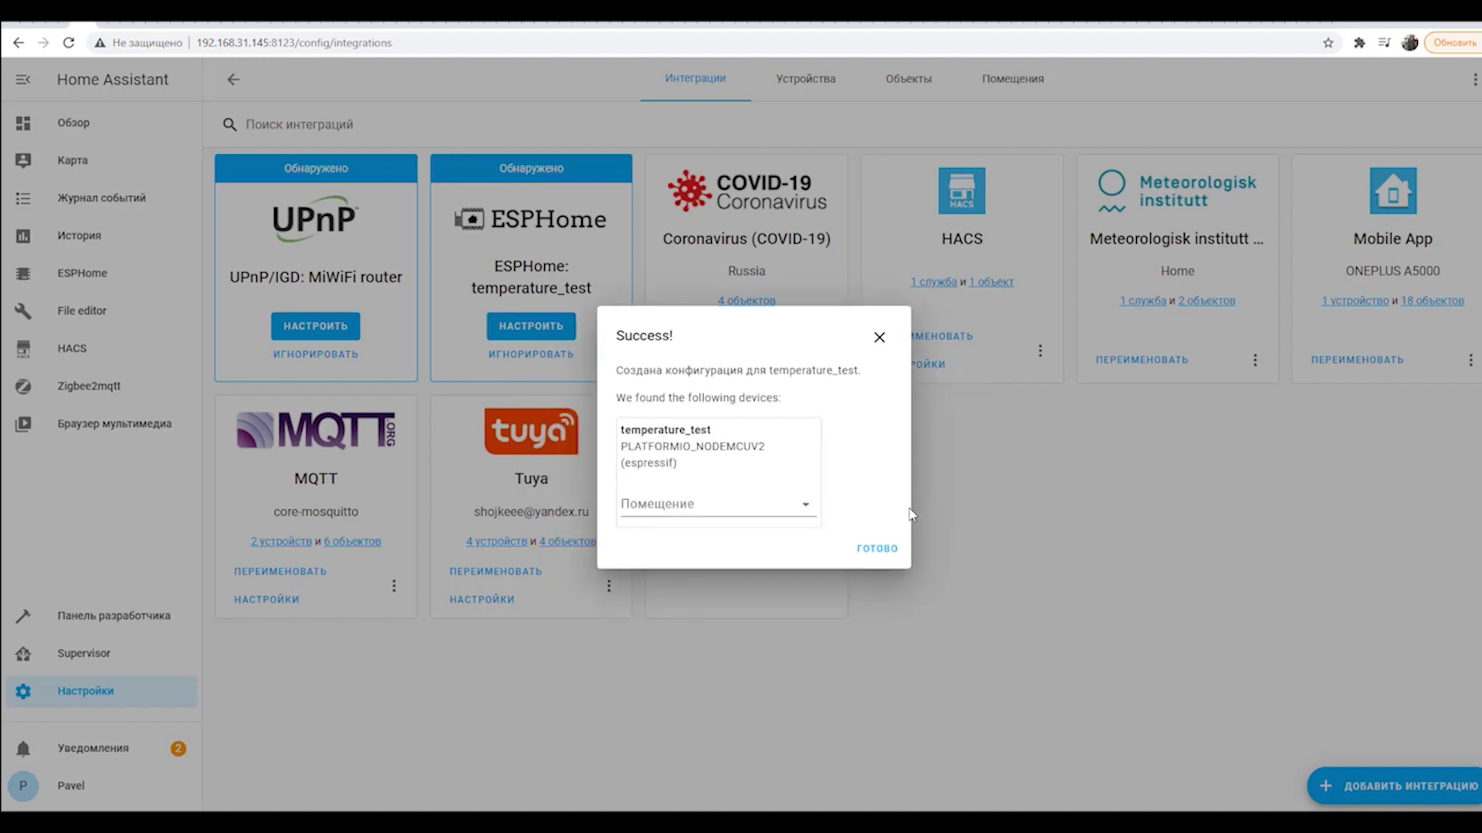
# Assign the temperature_test device to the Гостиная area and finish.
pyautogui.click(722, 505)
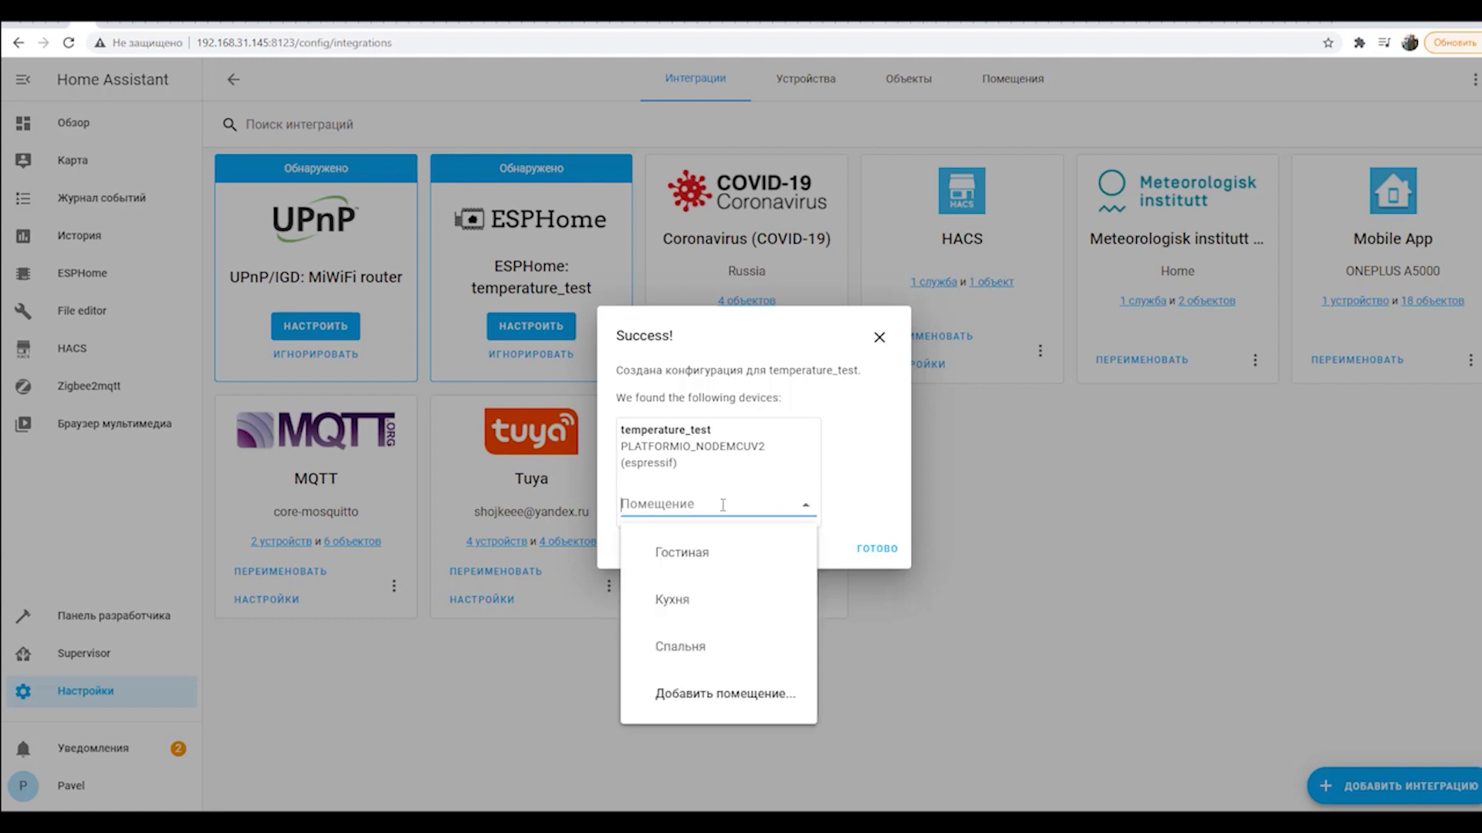
pyautogui.click(712, 571)
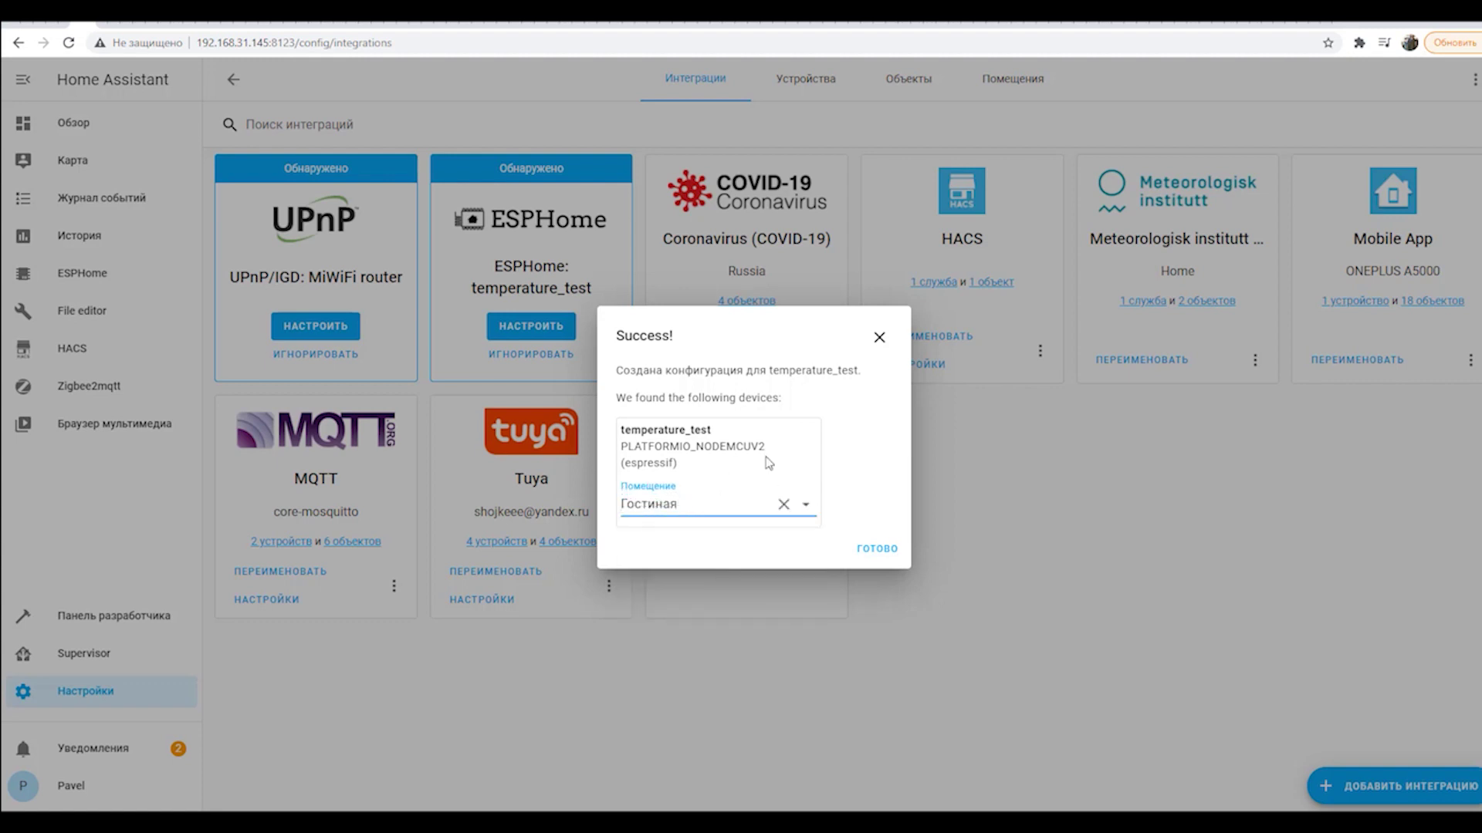
pyautogui.click(876, 554)
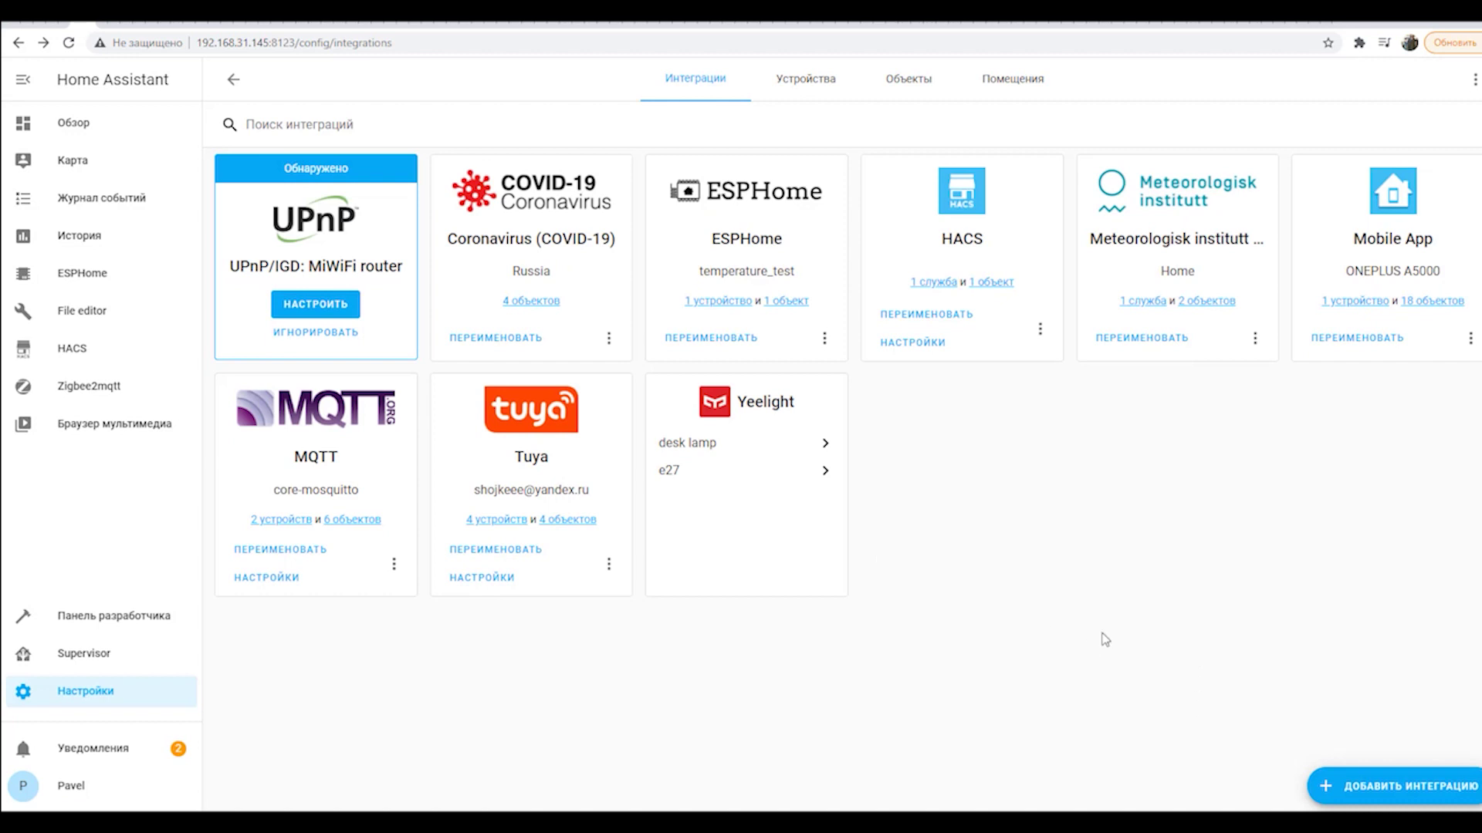
# Put the Обзор dashboard into edit mode and open the card picker for the Home view.
pyautogui.click(75, 124)
pyautogui.scroll(-1, 391, 356)
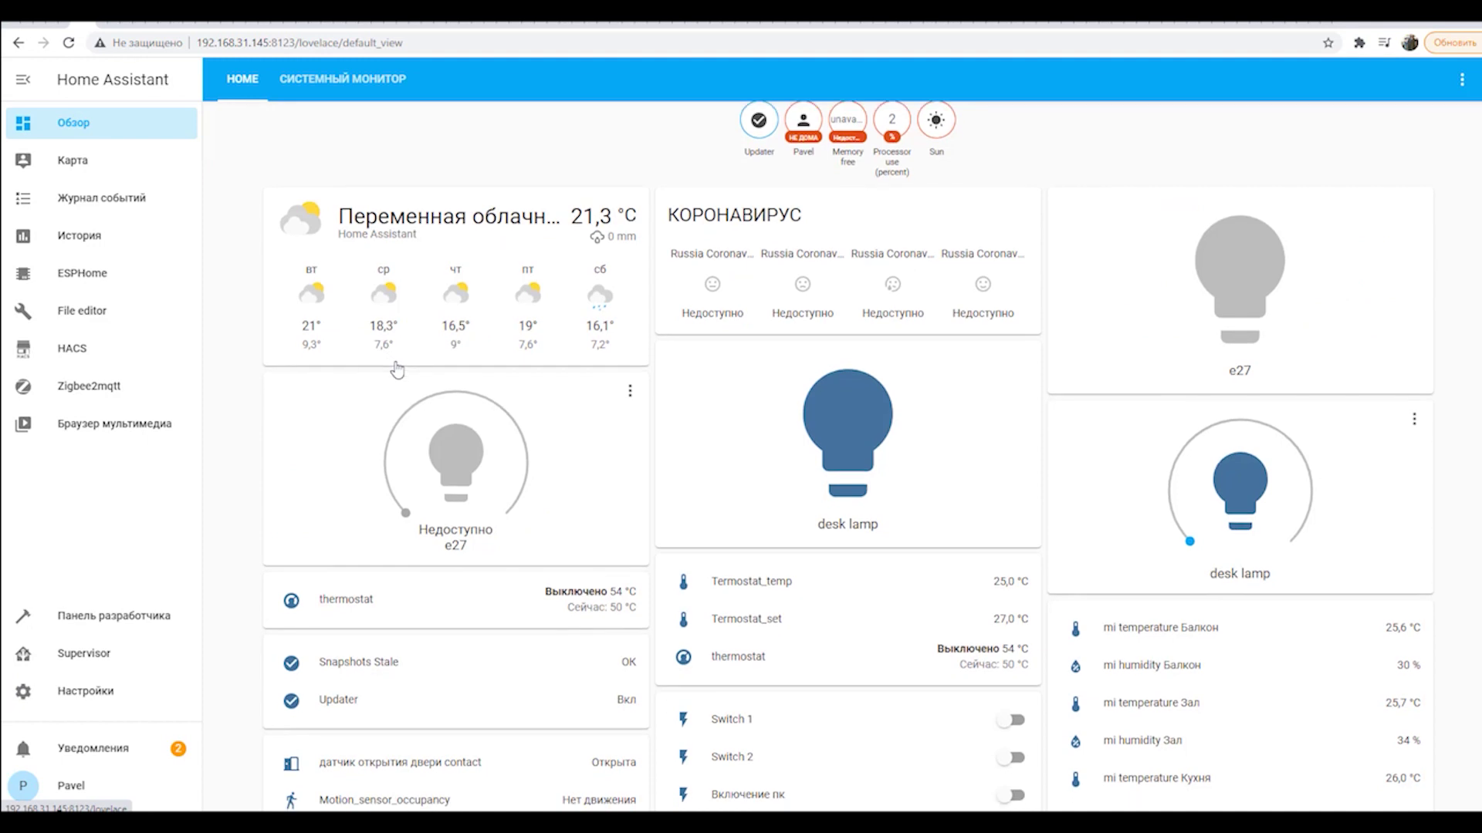
pyautogui.scroll(1, 1344, 650)
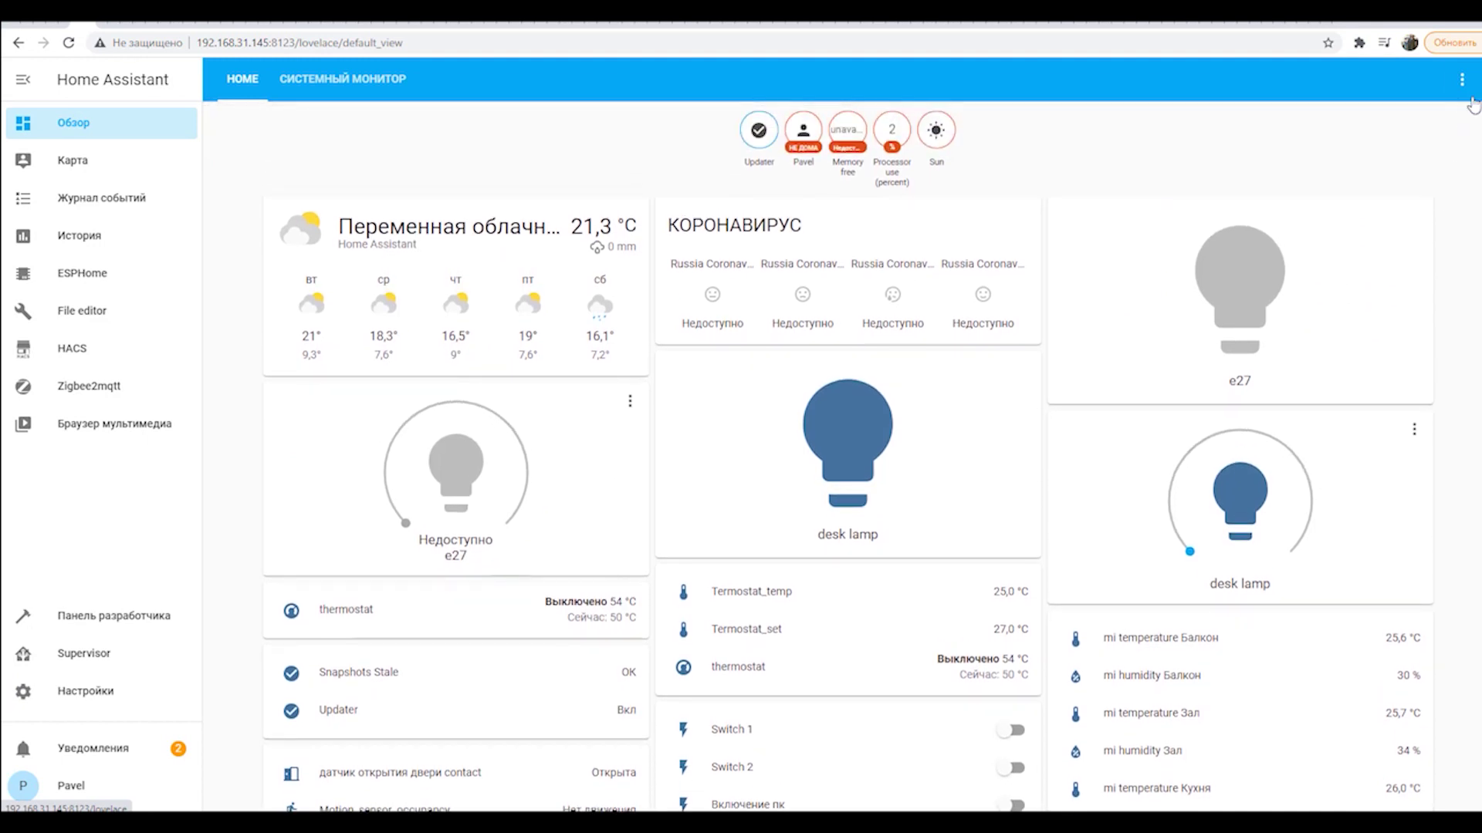
pyautogui.click(1461, 80)
pyautogui.click(1416, 121)
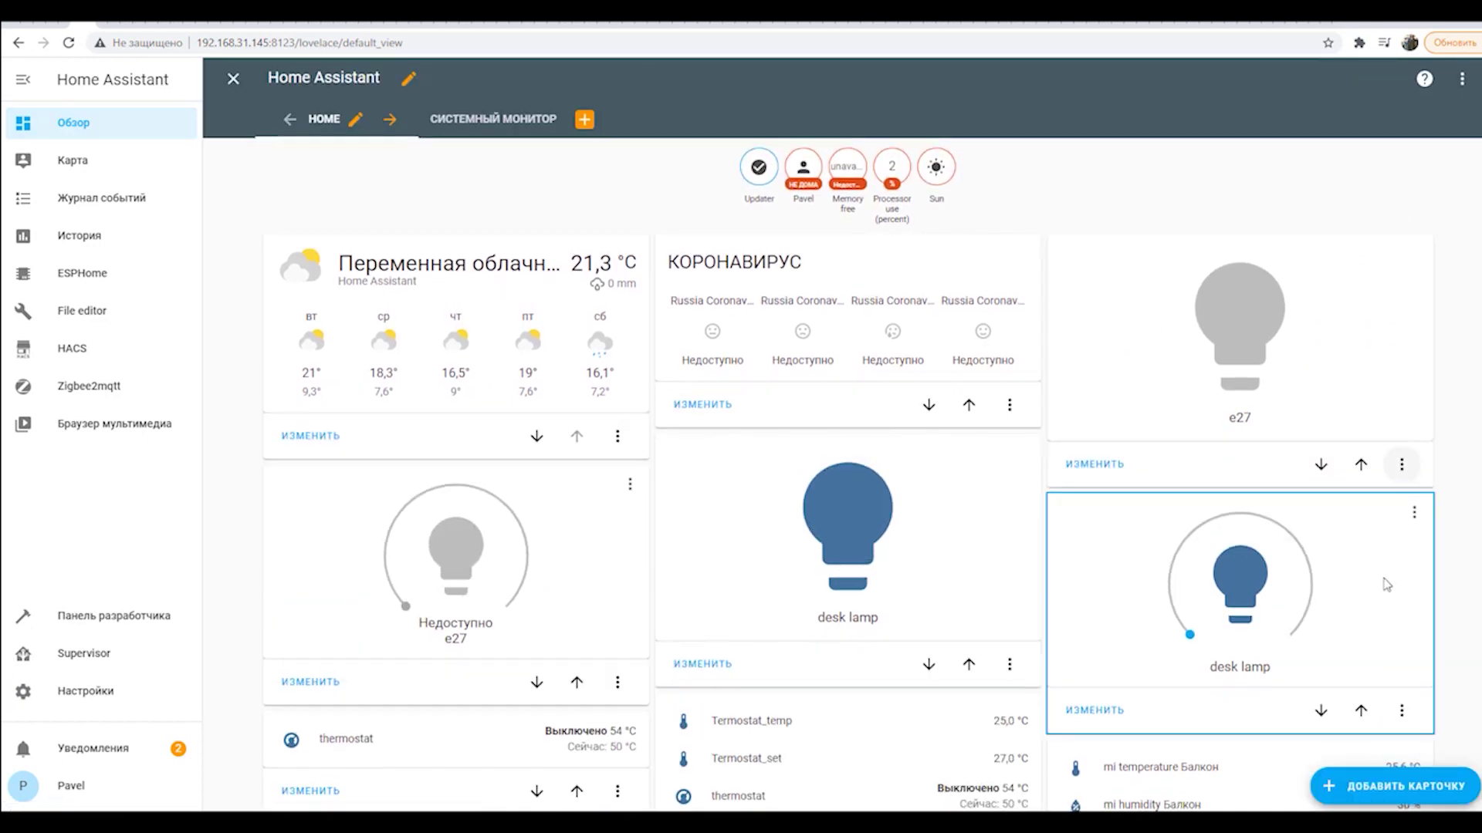
pyautogui.scroll(-3, 1311, 579)
pyautogui.click(1394, 786)
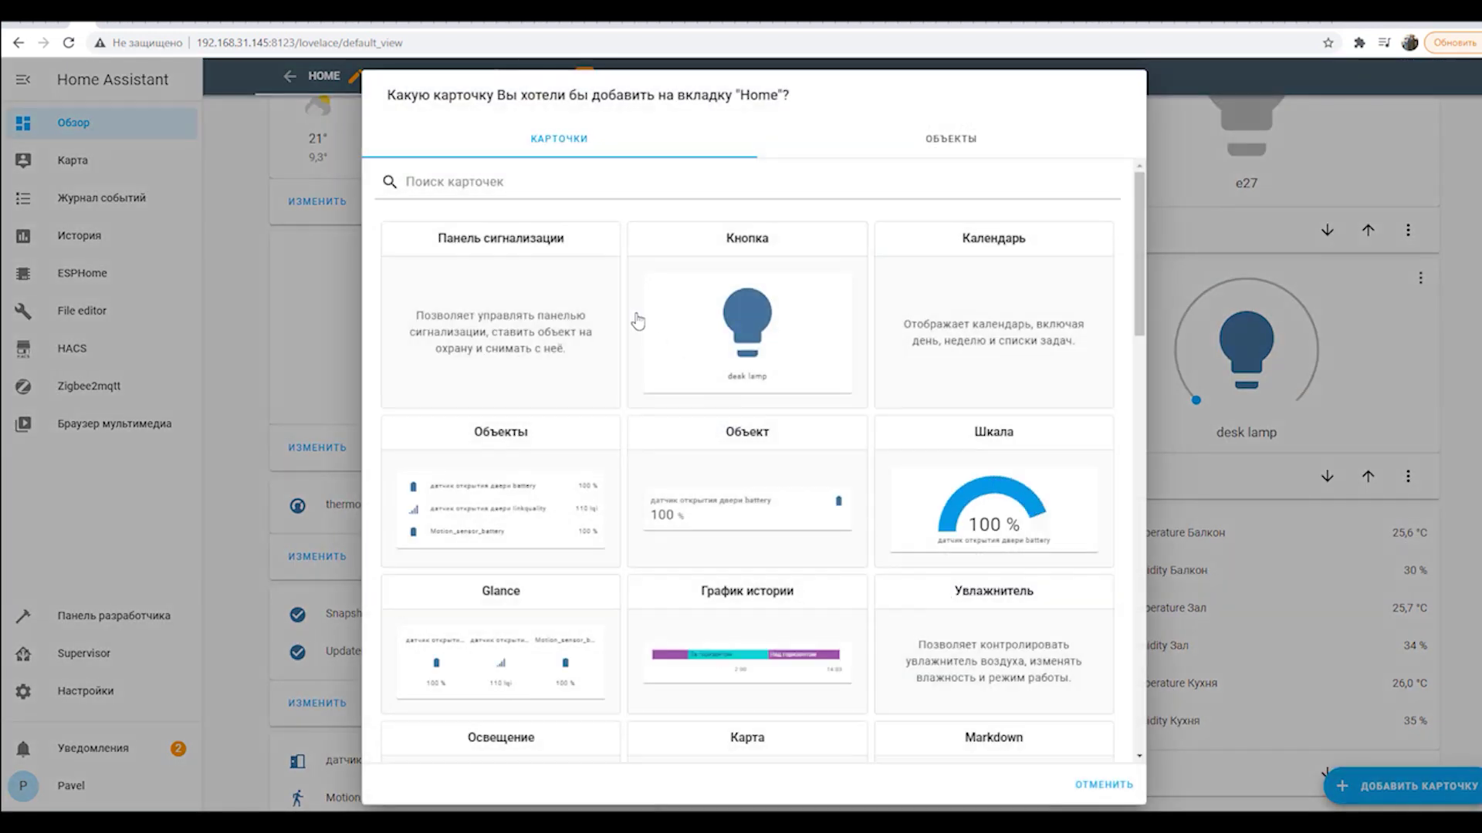
# Choose the Объекты card and remove its default entities.
pyautogui.click(491, 511)
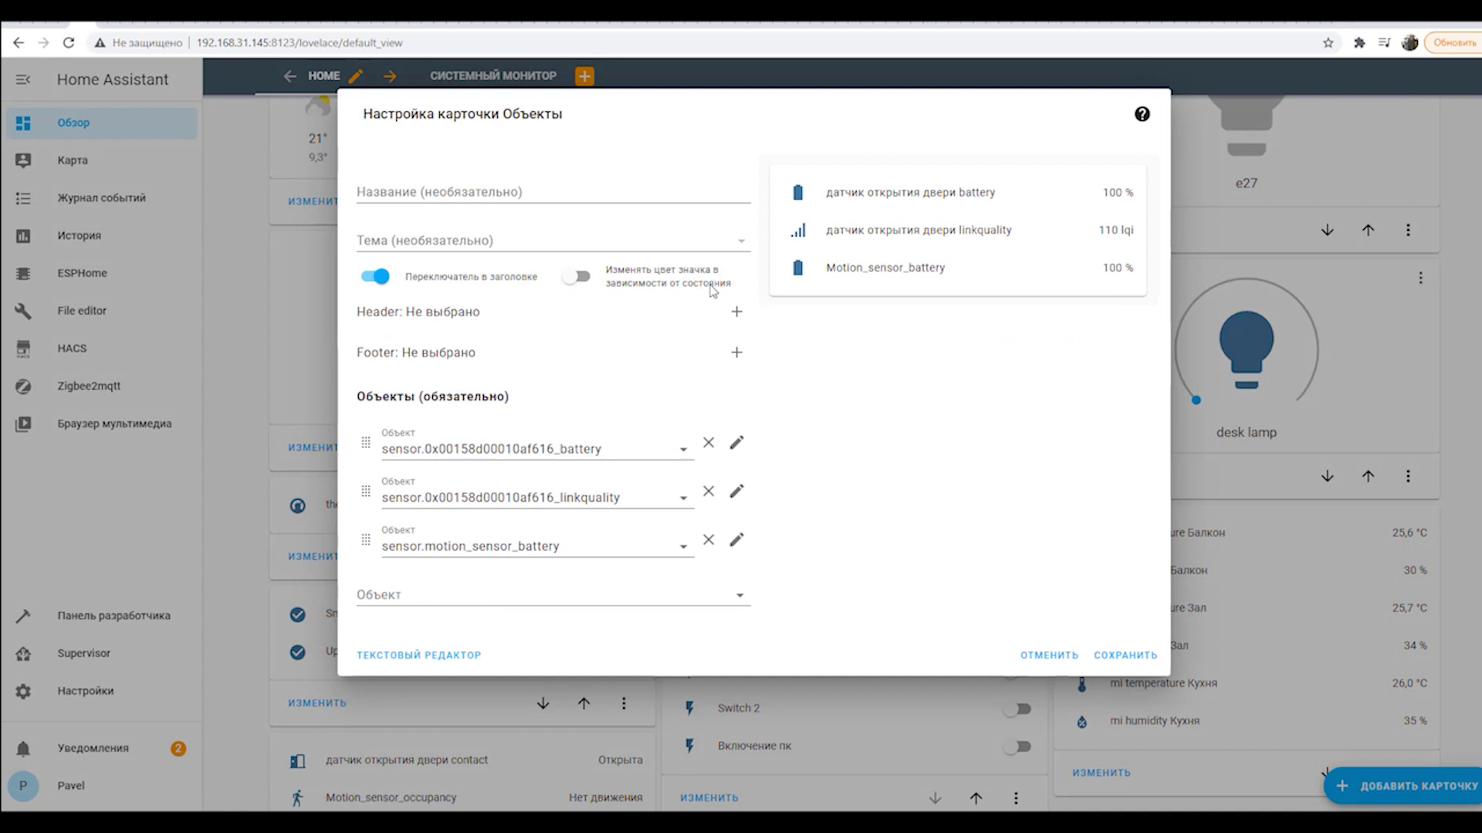
pyautogui.click(711, 454)
pyautogui.click(711, 454)
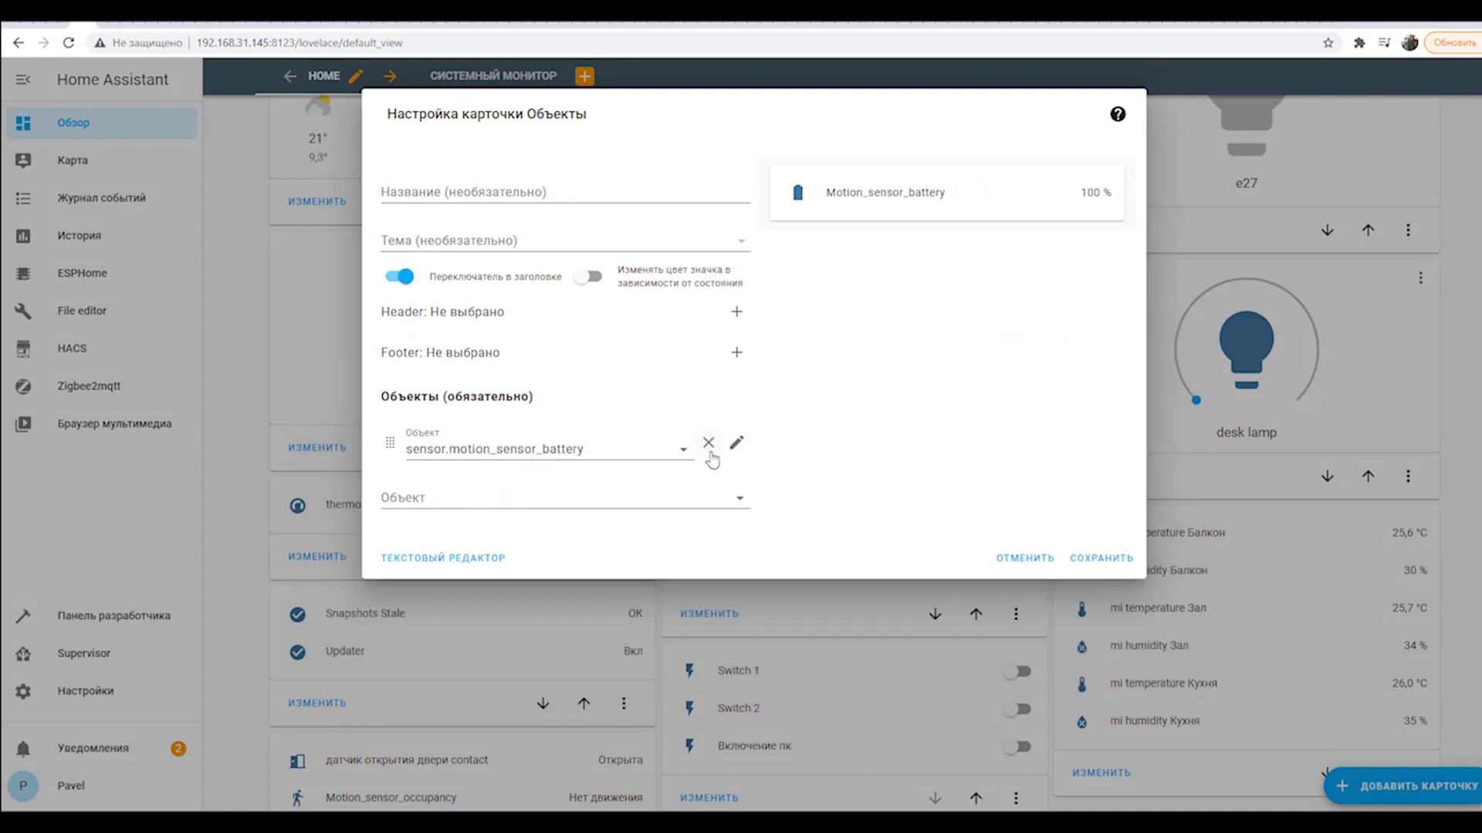
pyautogui.click(711, 454)
# Add sensor.temperature_test as the card's only entity and save the card.
pyautogui.click(740, 451)
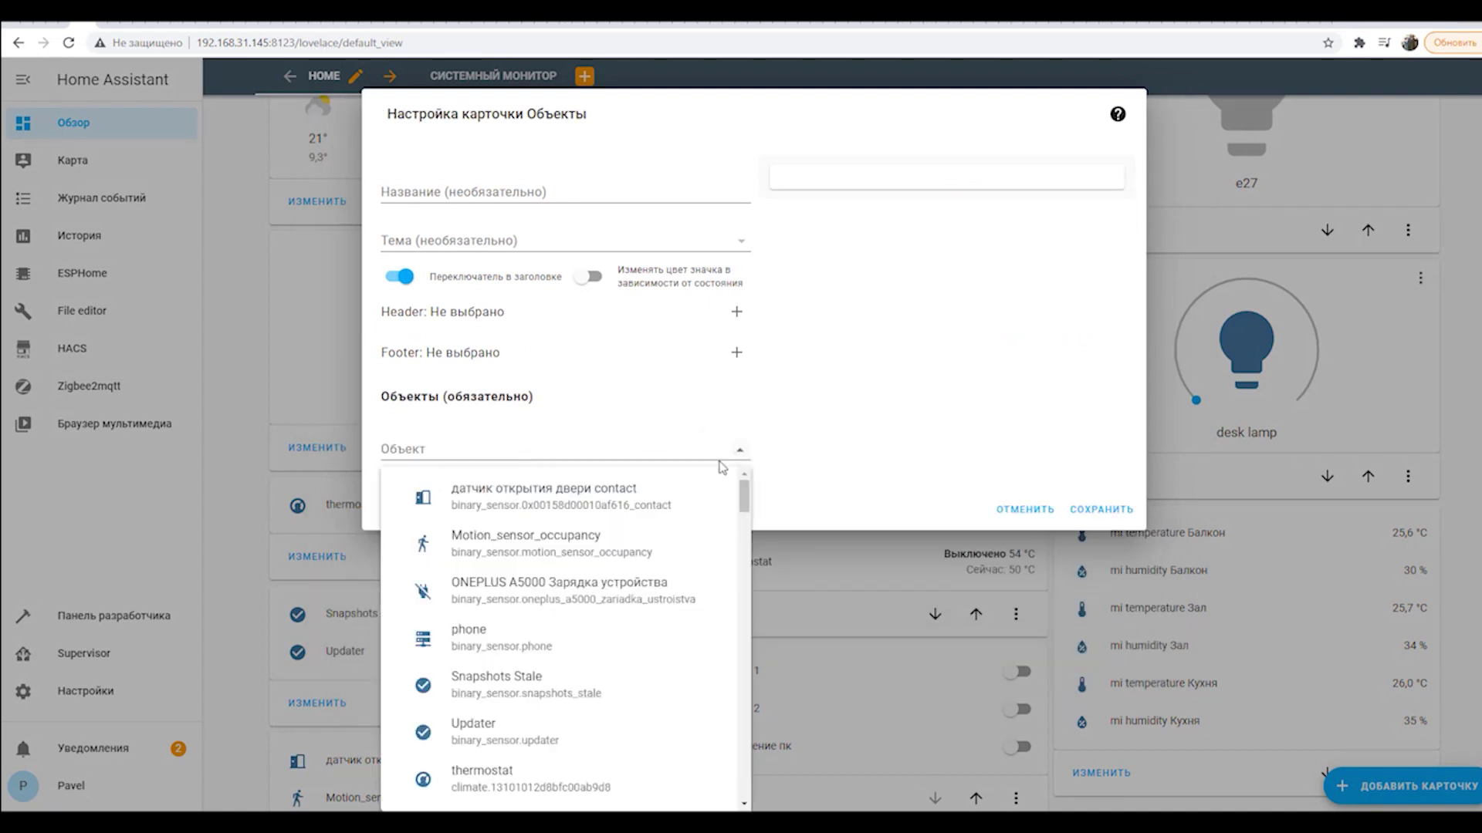
pyautogui.scroll(-1, 648, 522)
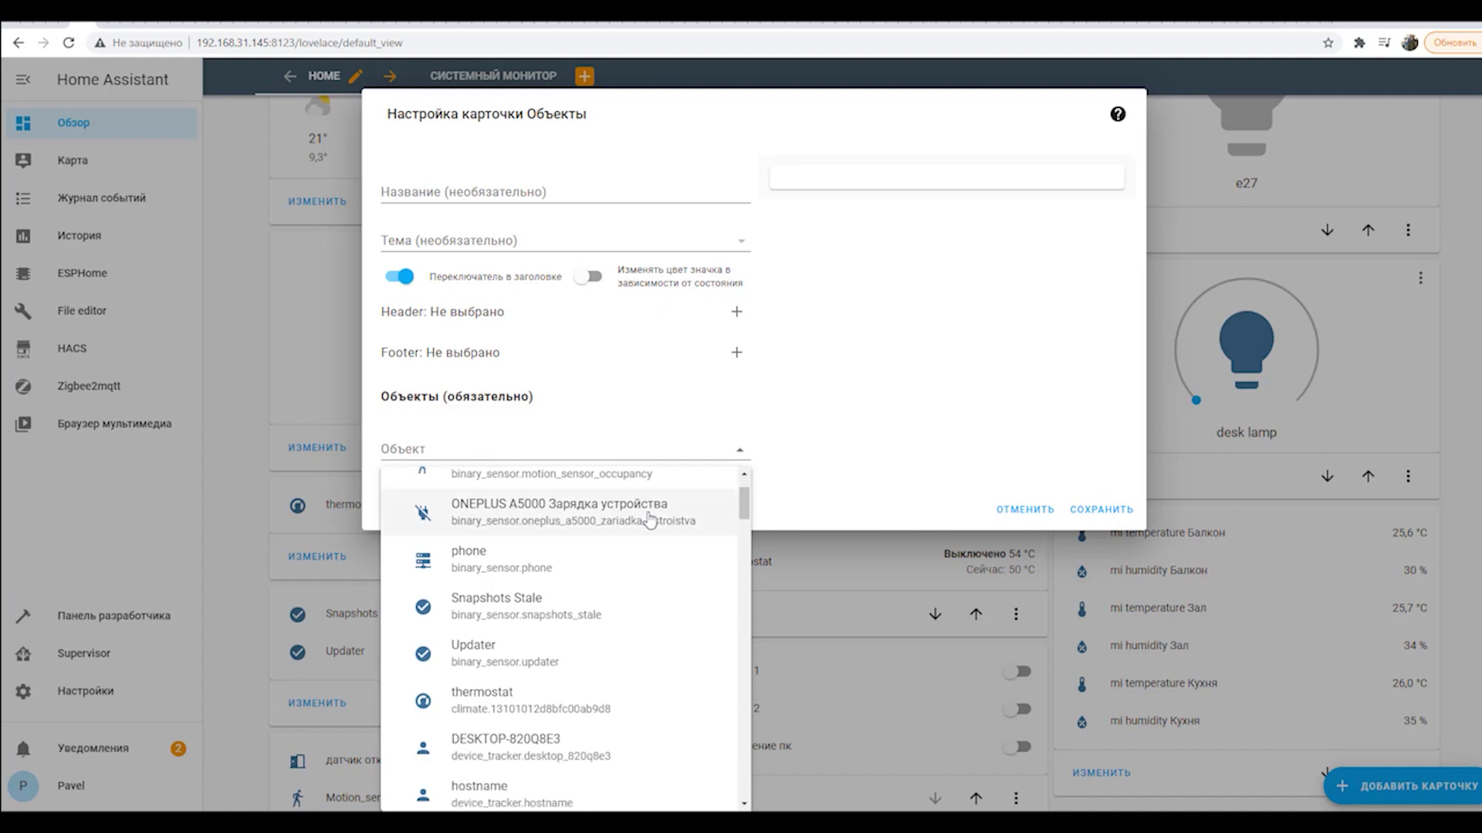
pyautogui.scroll(-1, 648, 522)
pyautogui.scroll(-10, 649, 522)
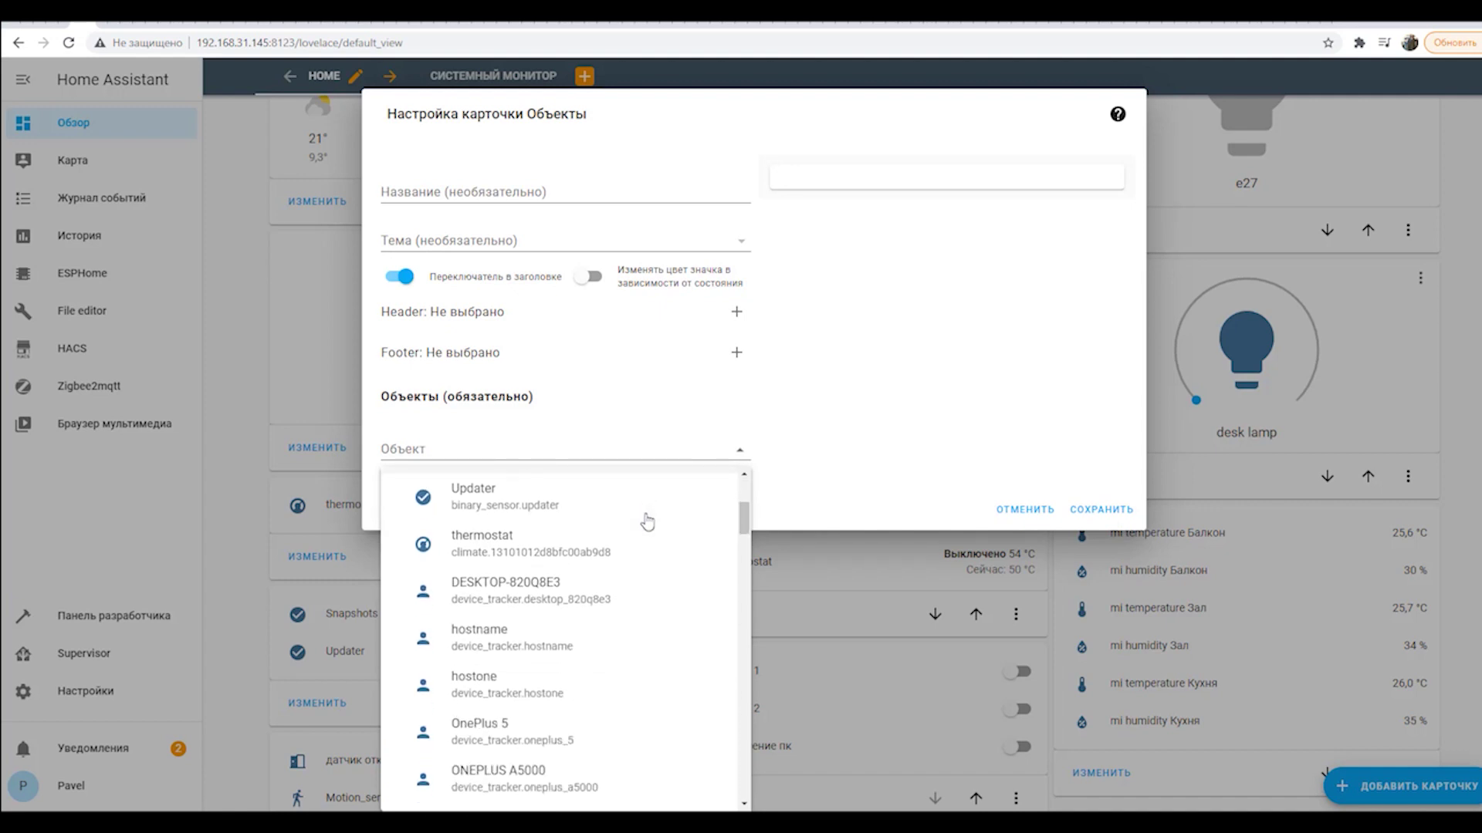
pyautogui.scroll(-15, 647, 524)
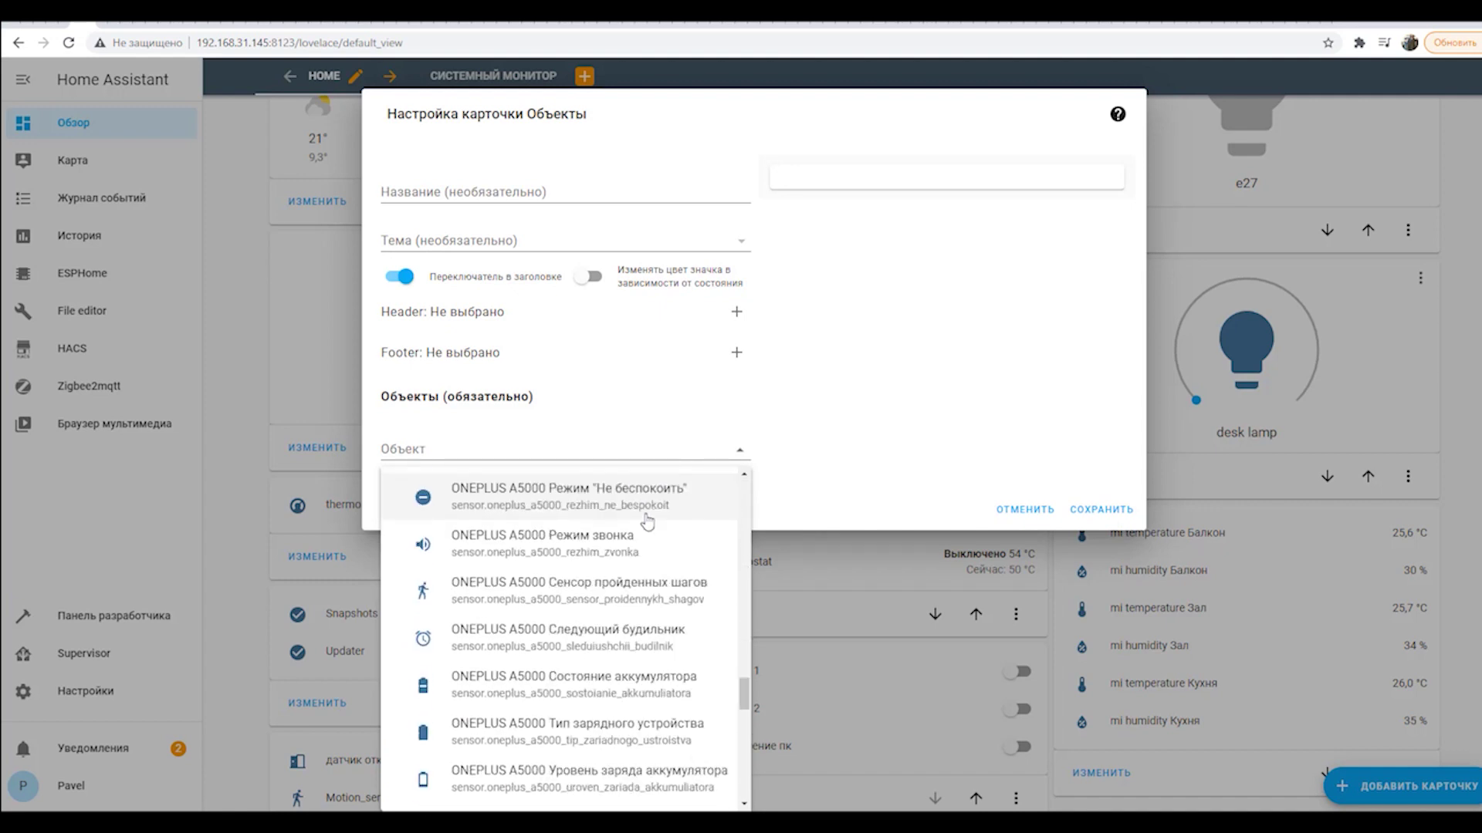
pyautogui.scroll(-1, 647, 536)
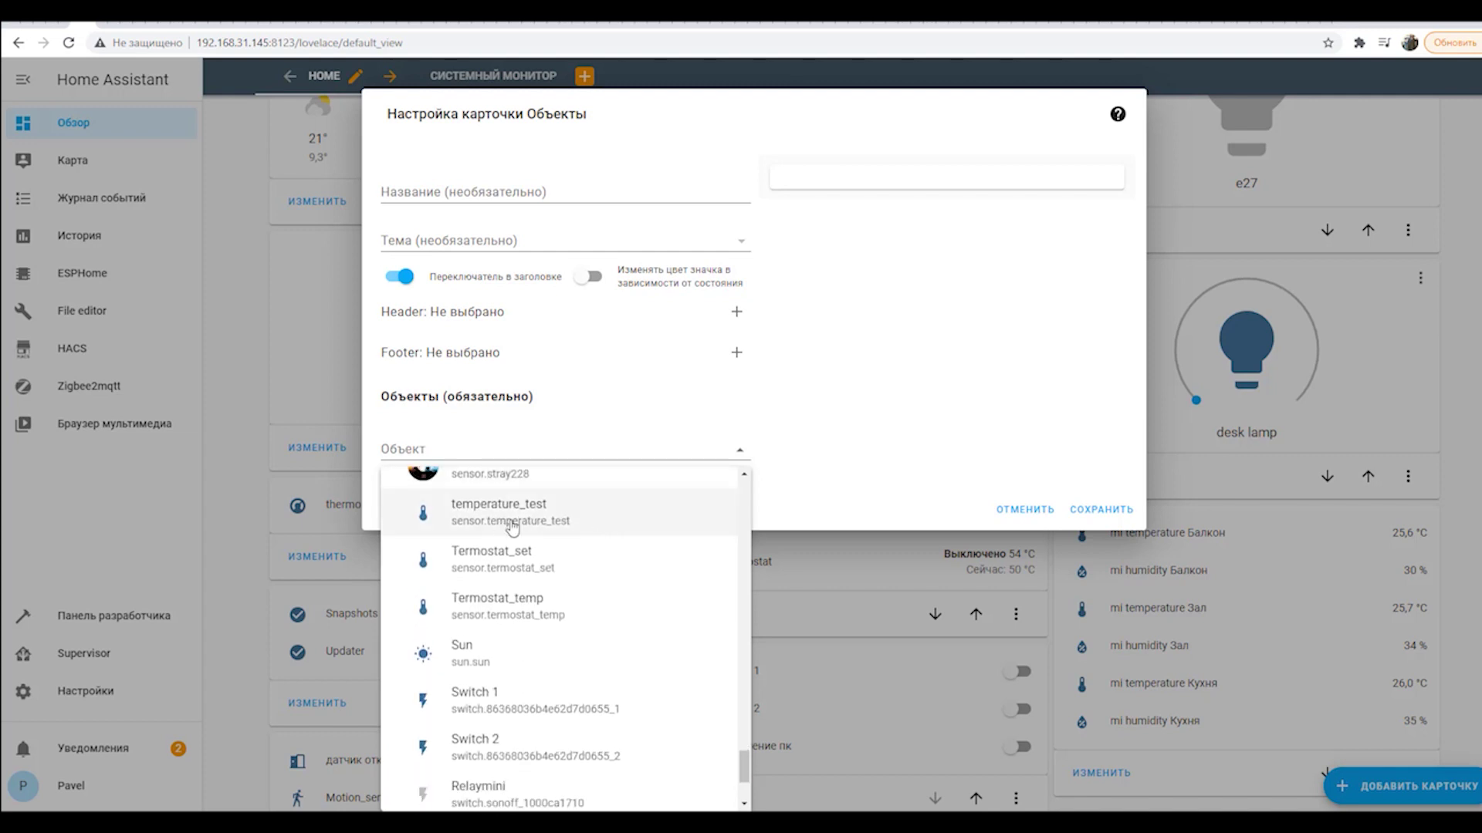
pyautogui.click(528, 521)
pyautogui.moveTo(1070, 192); pyautogui.dragTo(1121, 193)
pyautogui.click(1101, 558)
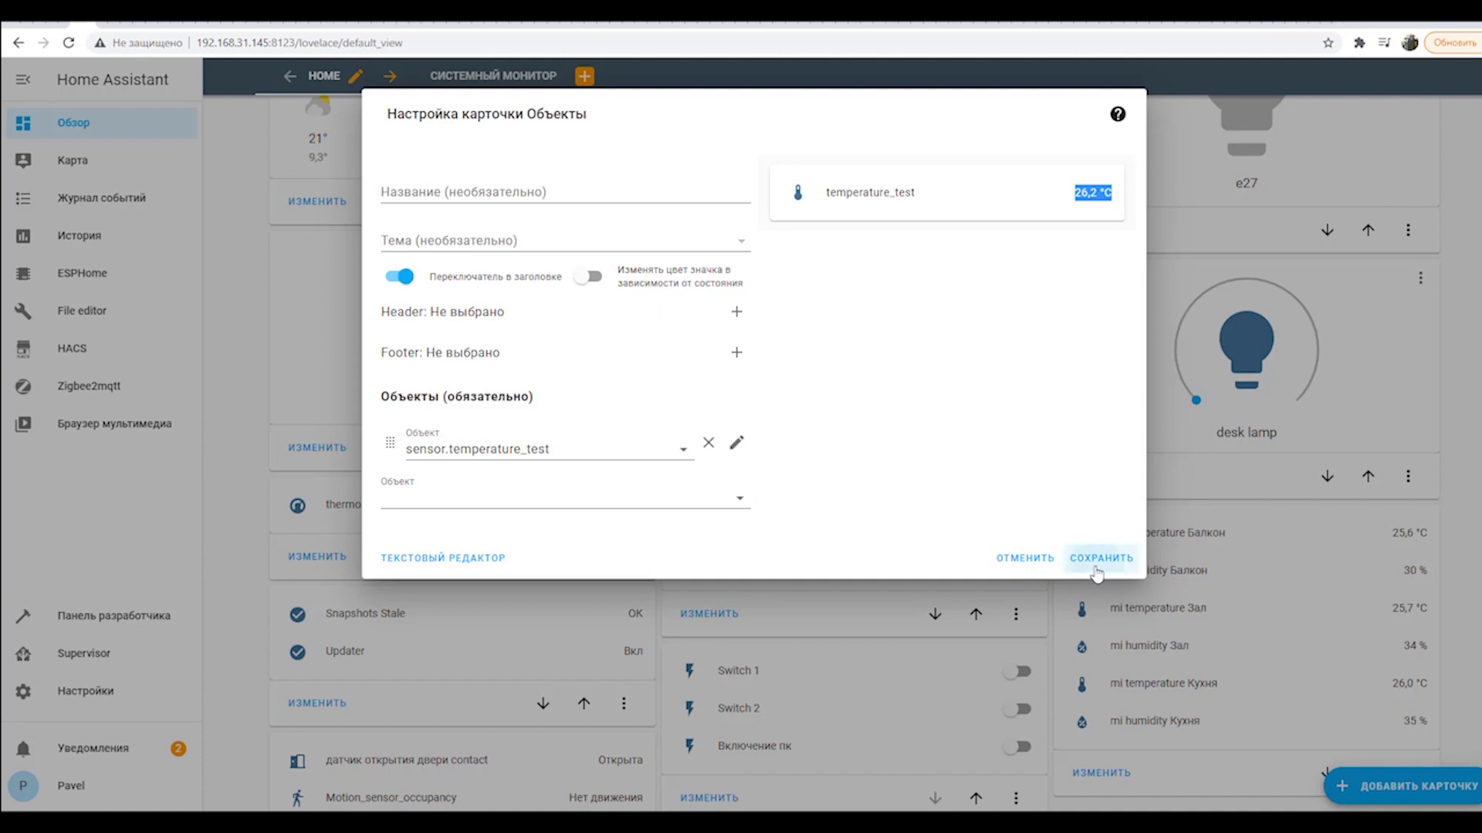
pyautogui.scroll(-5, 599, 450)
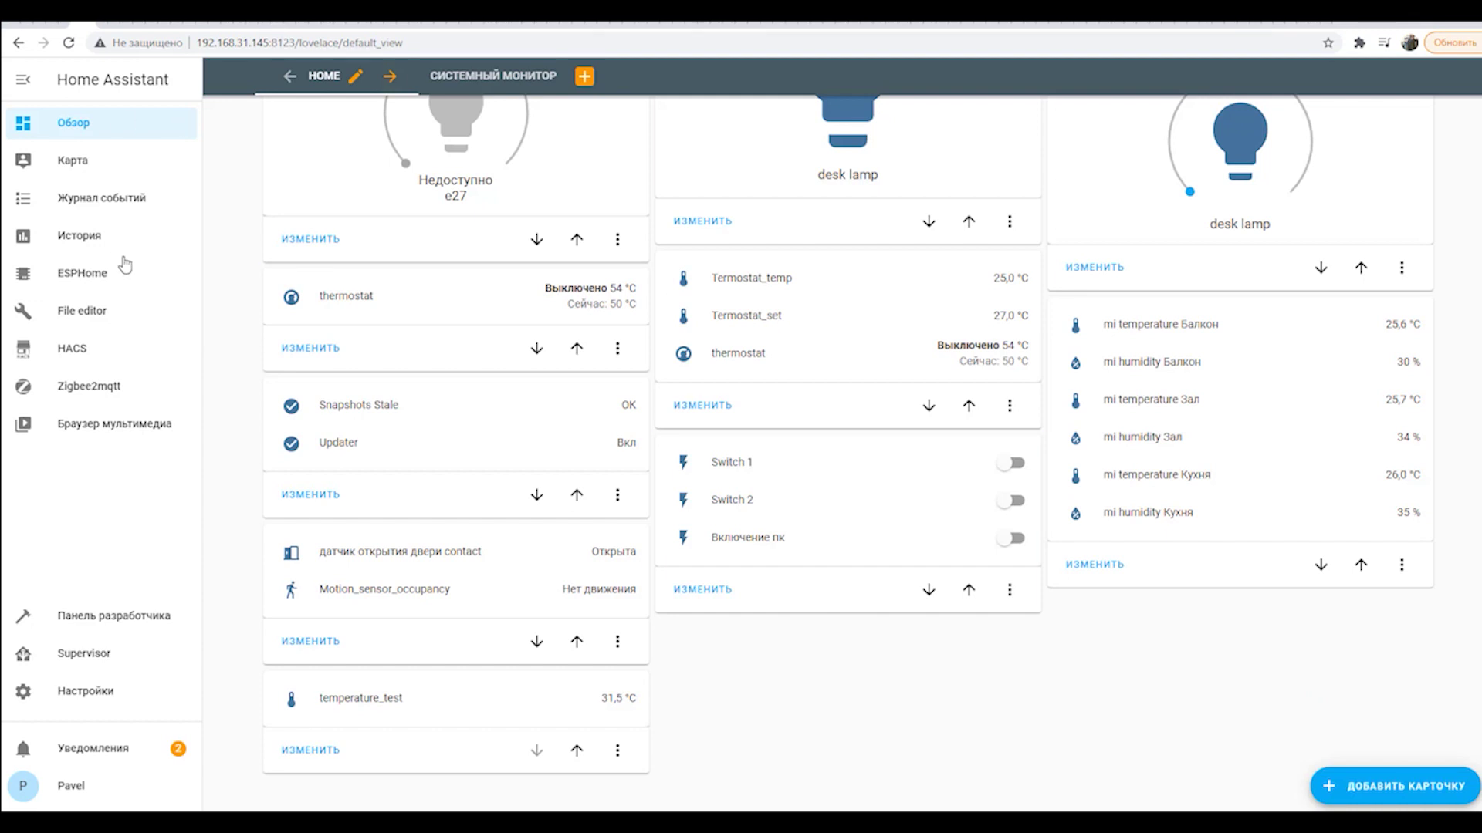
# Open the ESPHome panel from the sidebar to see the temperature_test node.
pyautogui.click(99, 283)
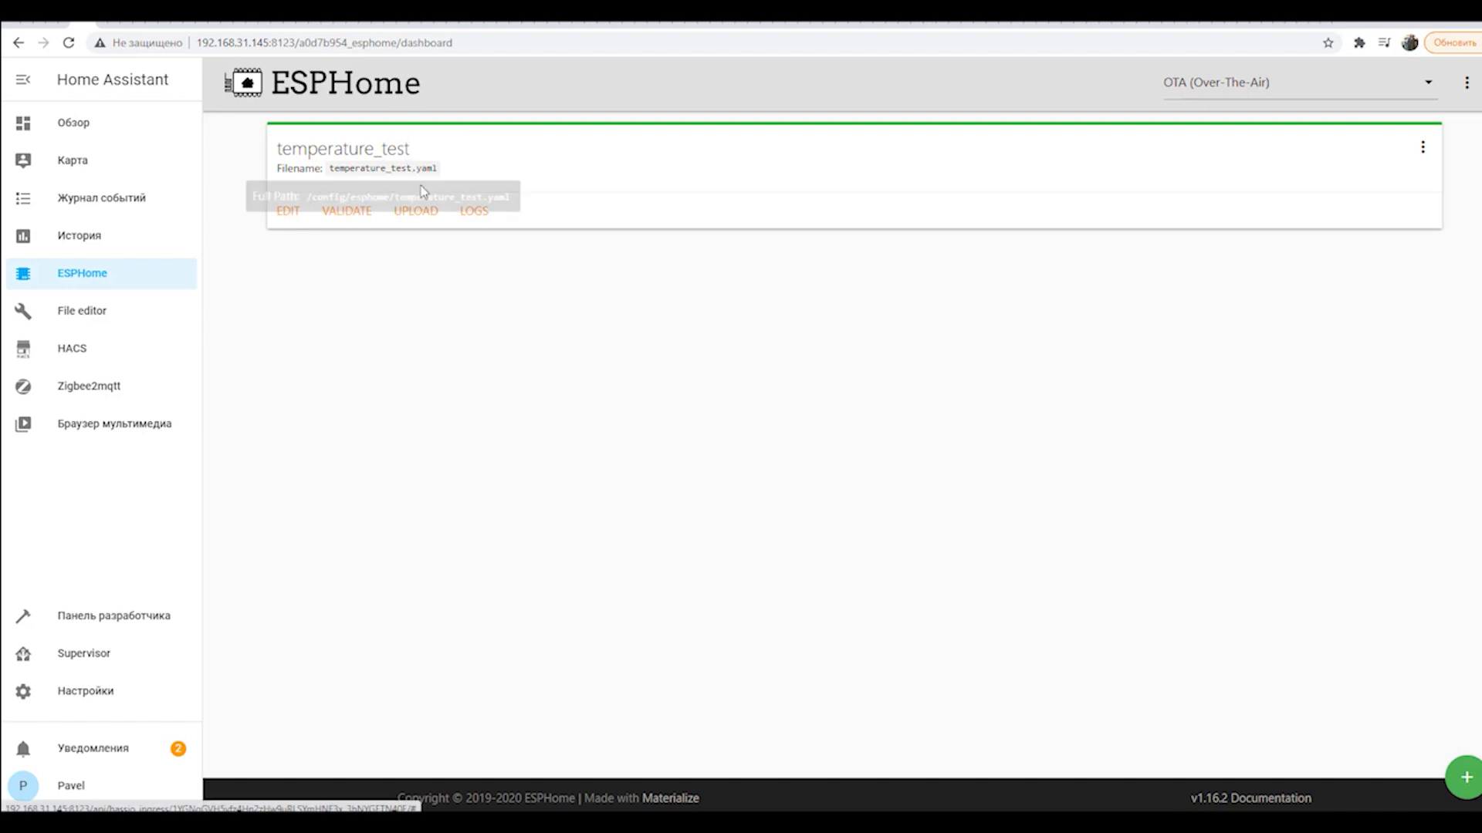
pyautogui.click(474, 212)
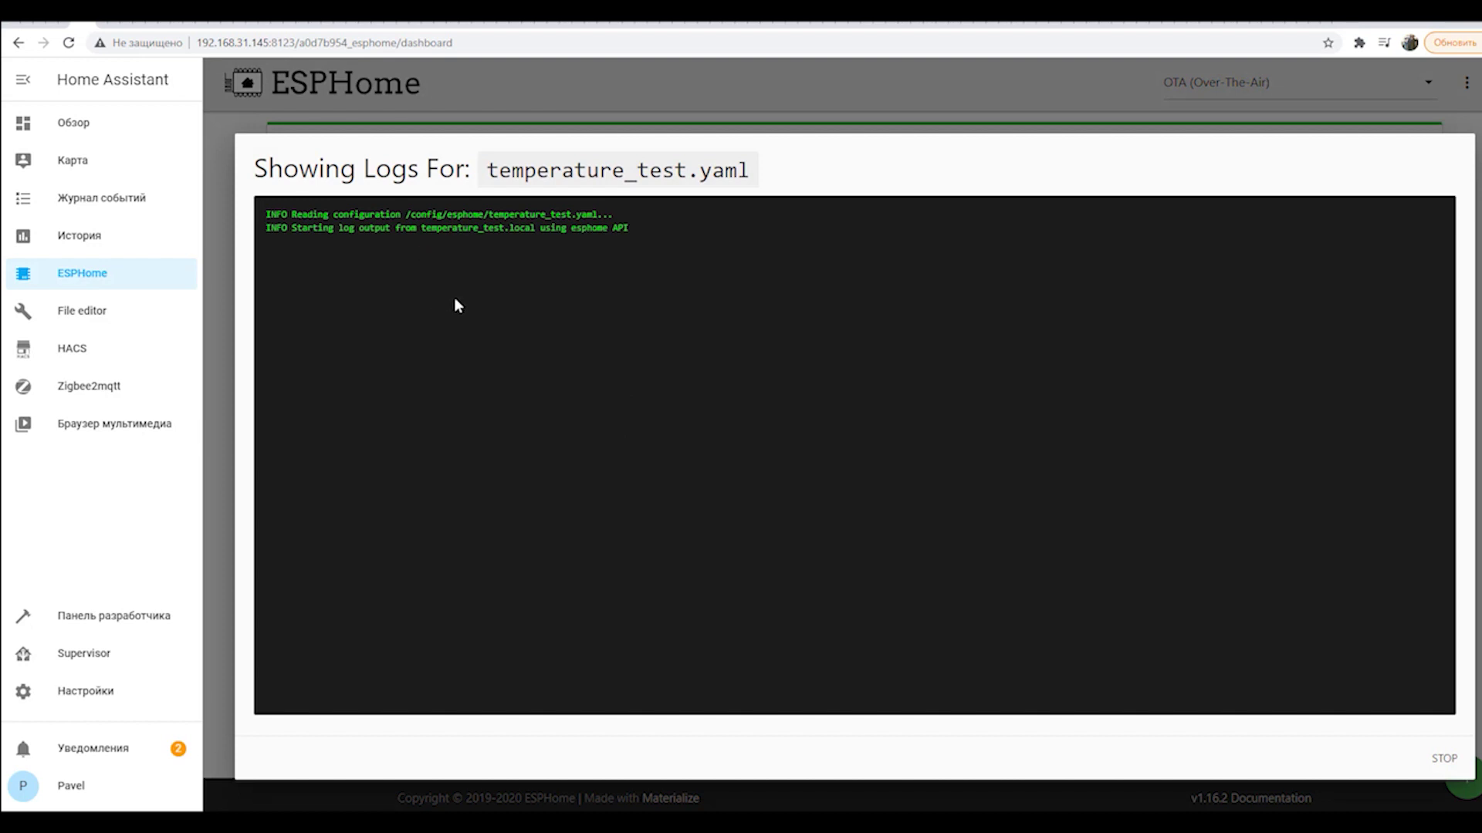
pyautogui.moveTo(628, 616); pyautogui.dragTo(638, 615)
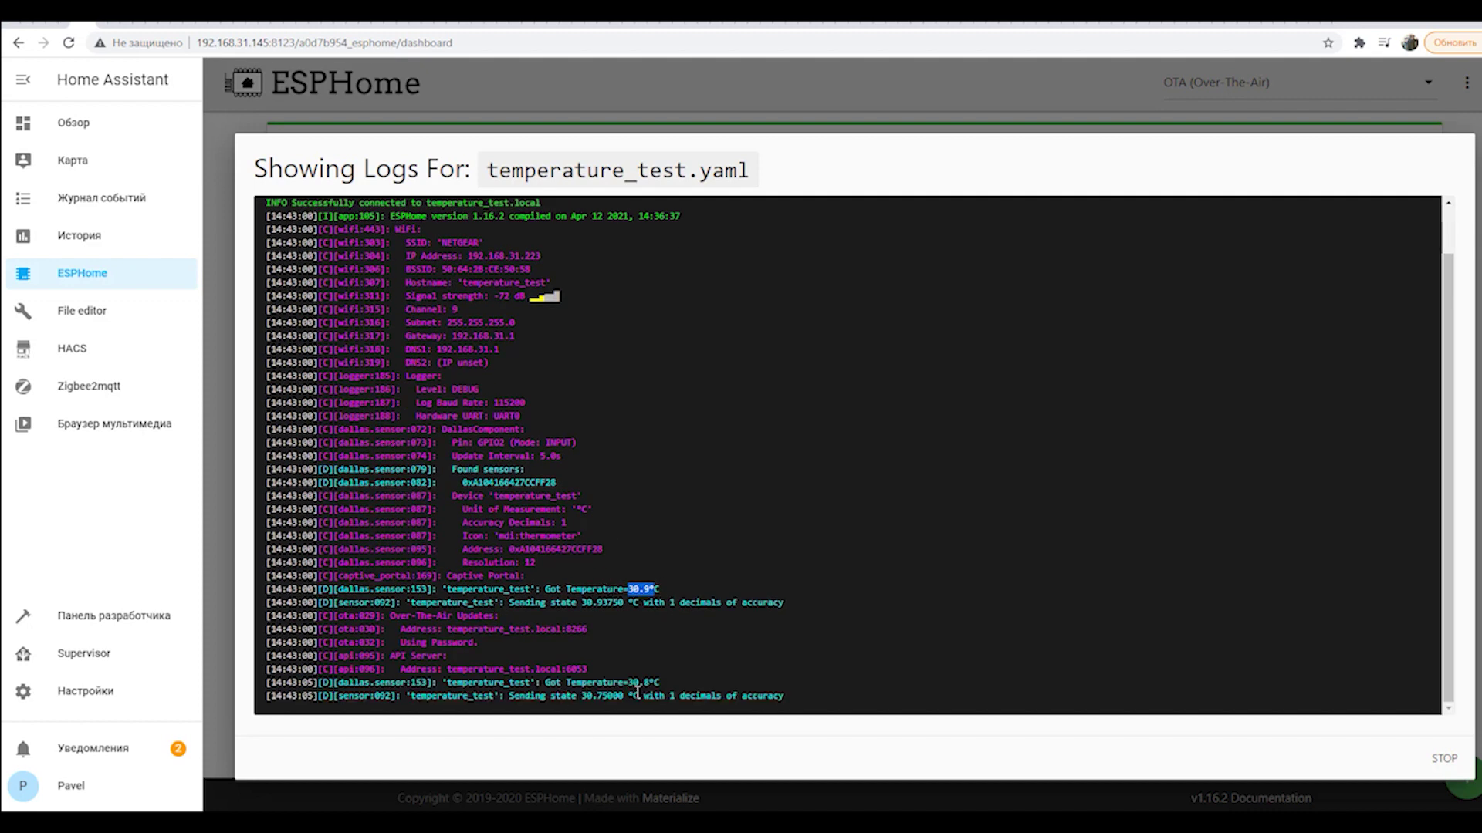
pyautogui.moveTo(560, 469); pyautogui.dragTo(462, 460)
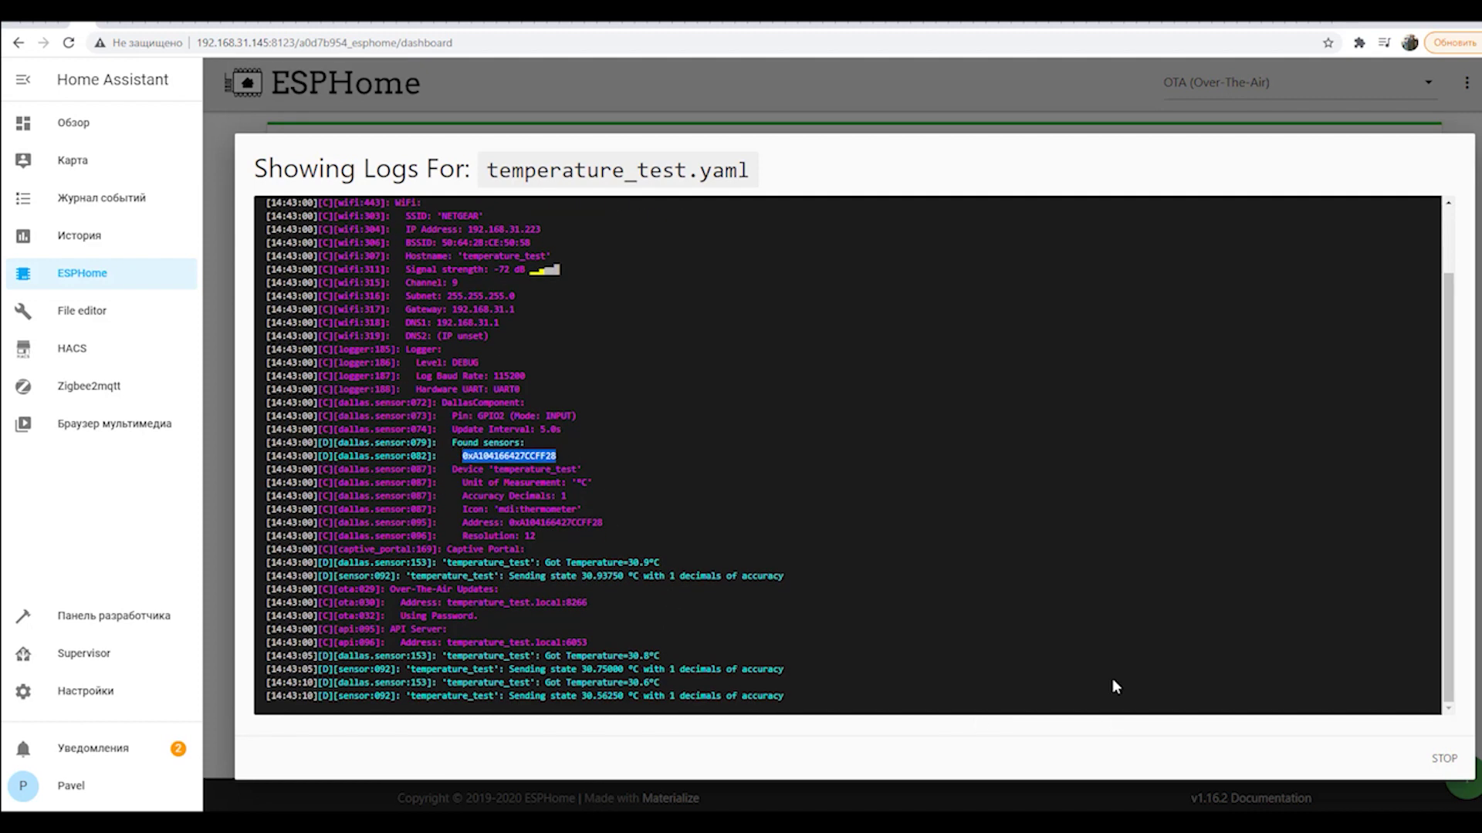
pyautogui.click(1443, 759)
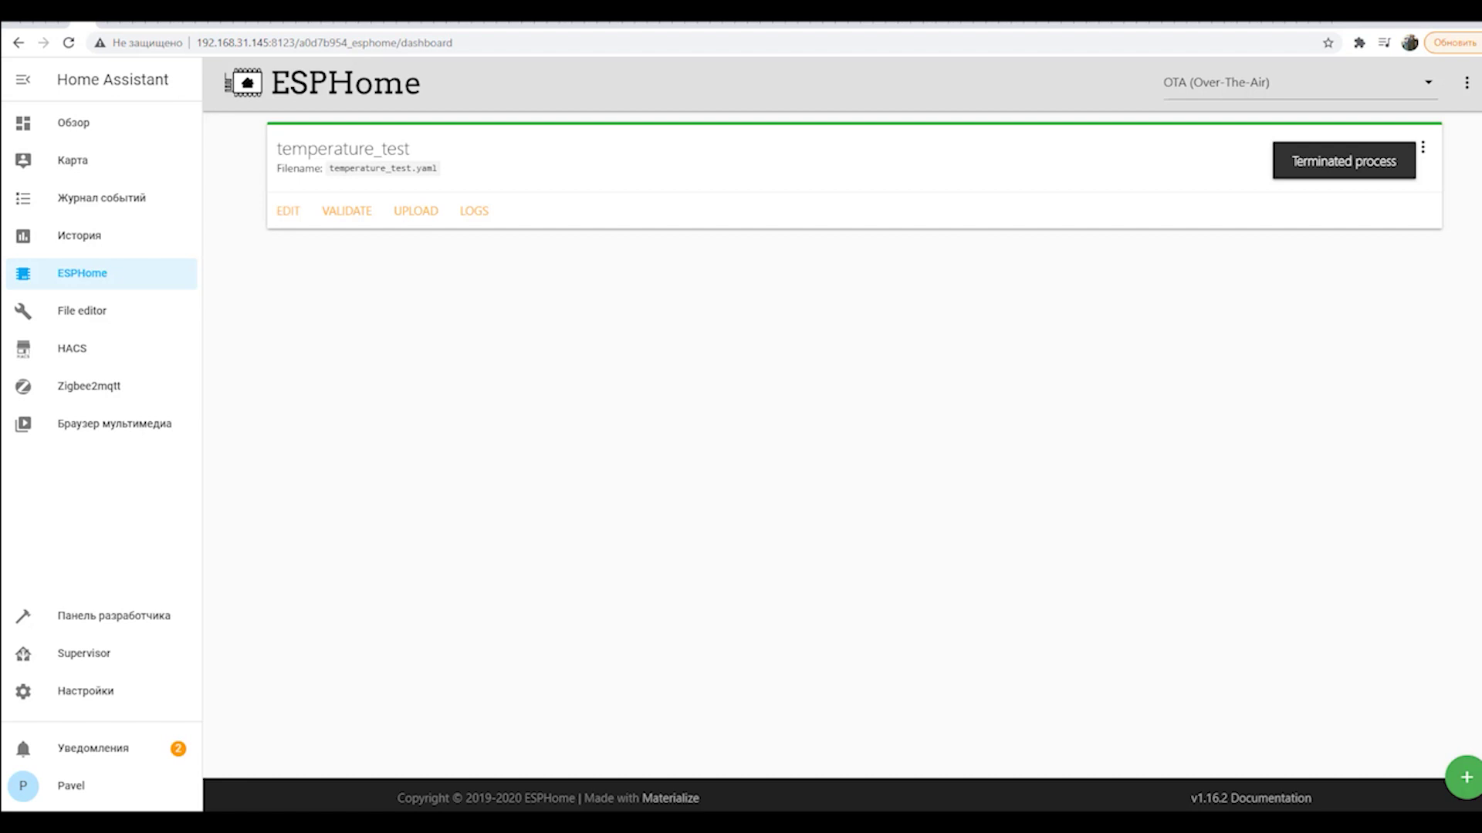
pyautogui.click(282, 211)
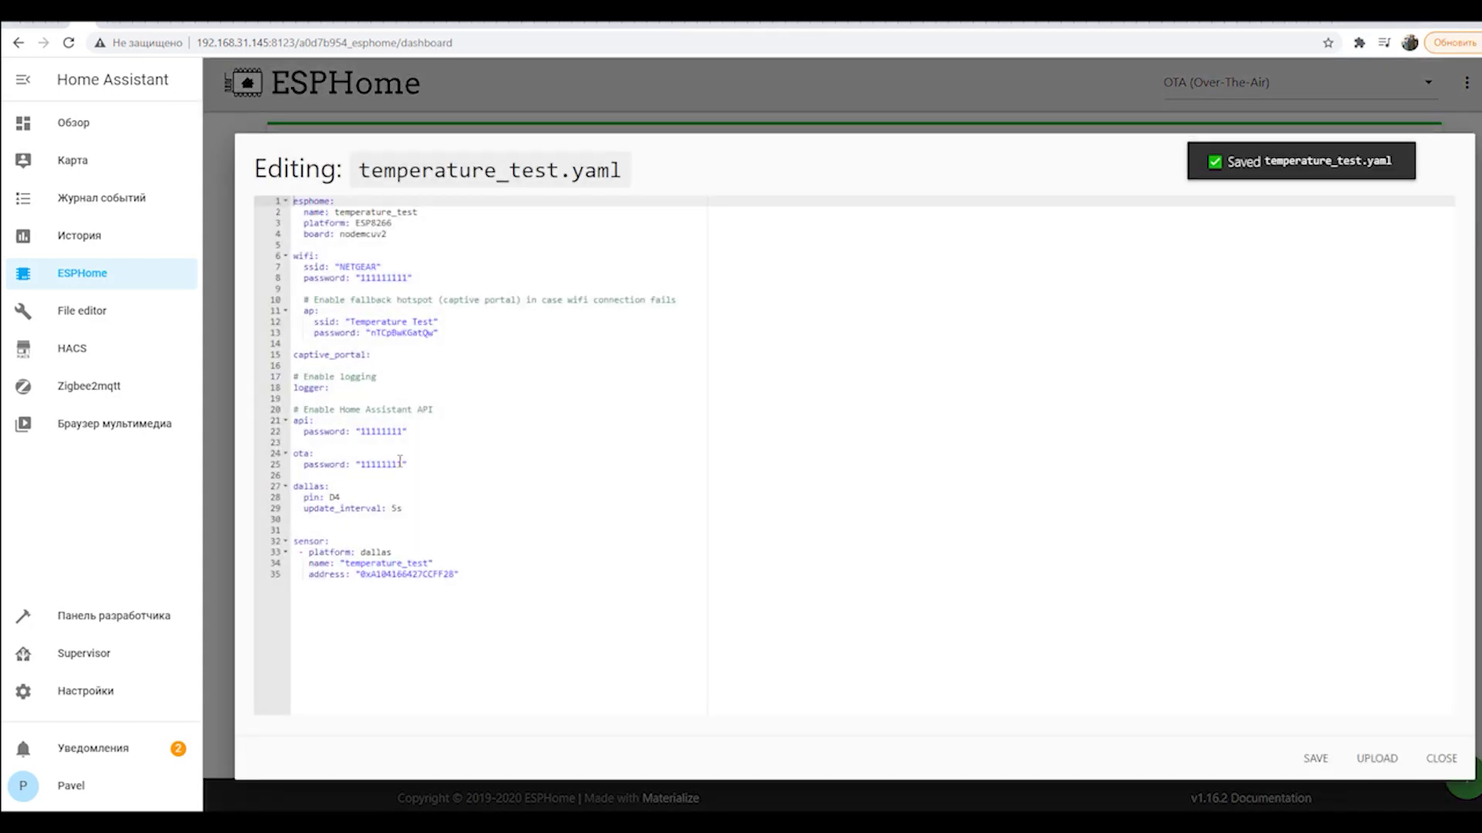
pyautogui.moveTo(431, 410); pyautogui.dragTo(293, 410)
pyautogui.moveTo(403, 431); pyautogui.dragTo(360, 437)
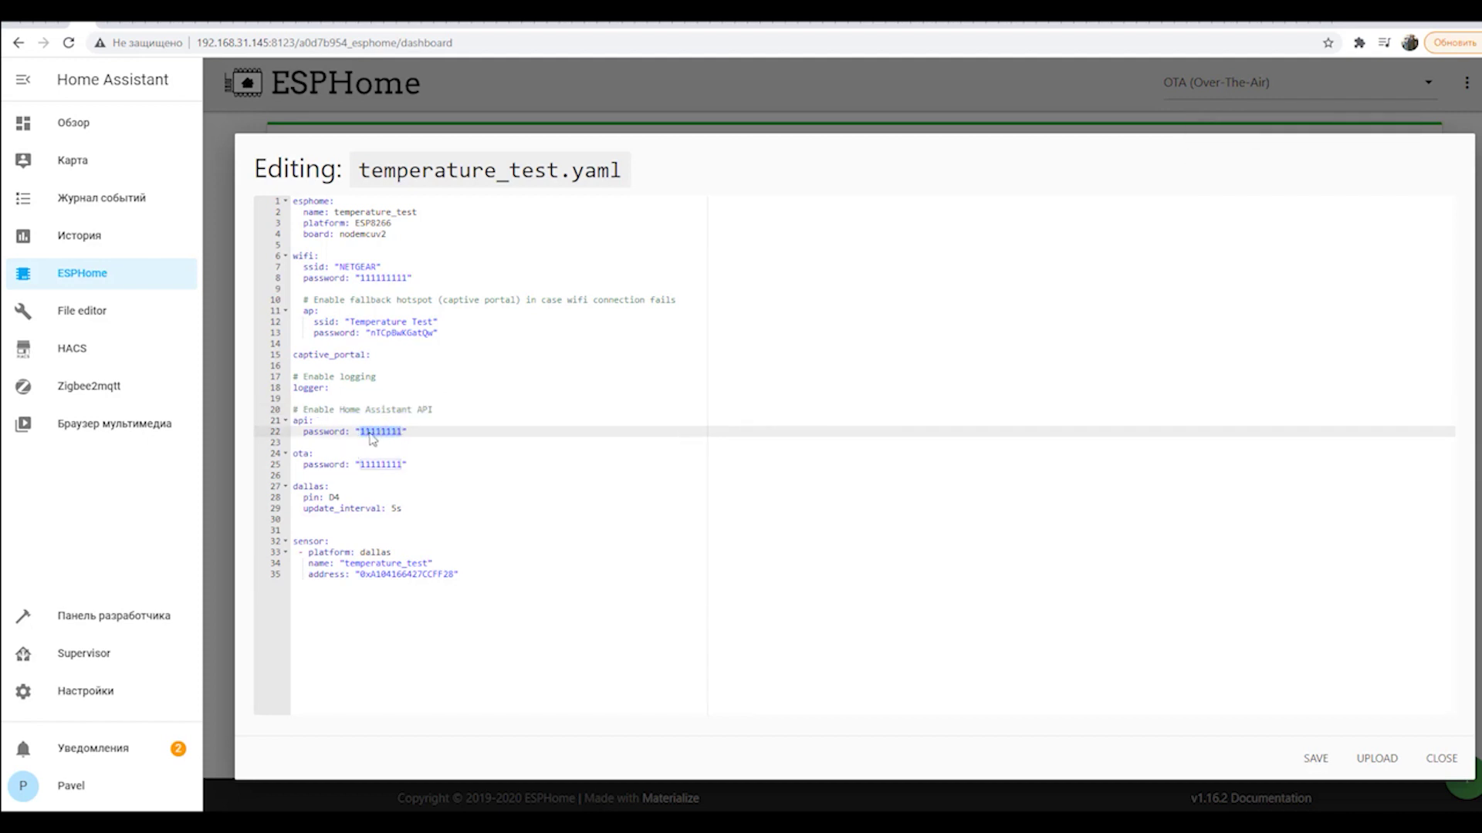
pyautogui.click(299, 453)
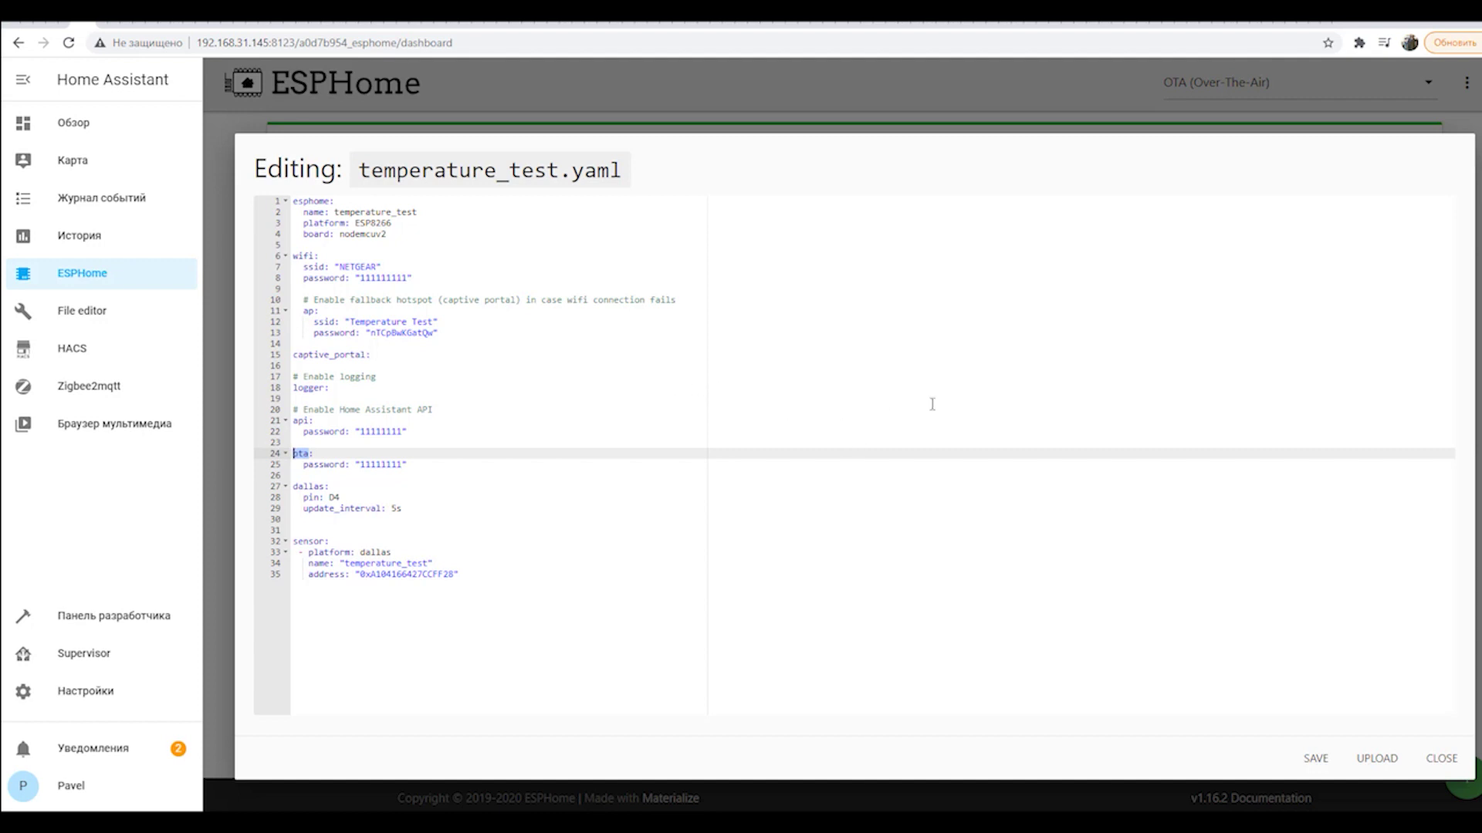
pyautogui.click(1429, 763)
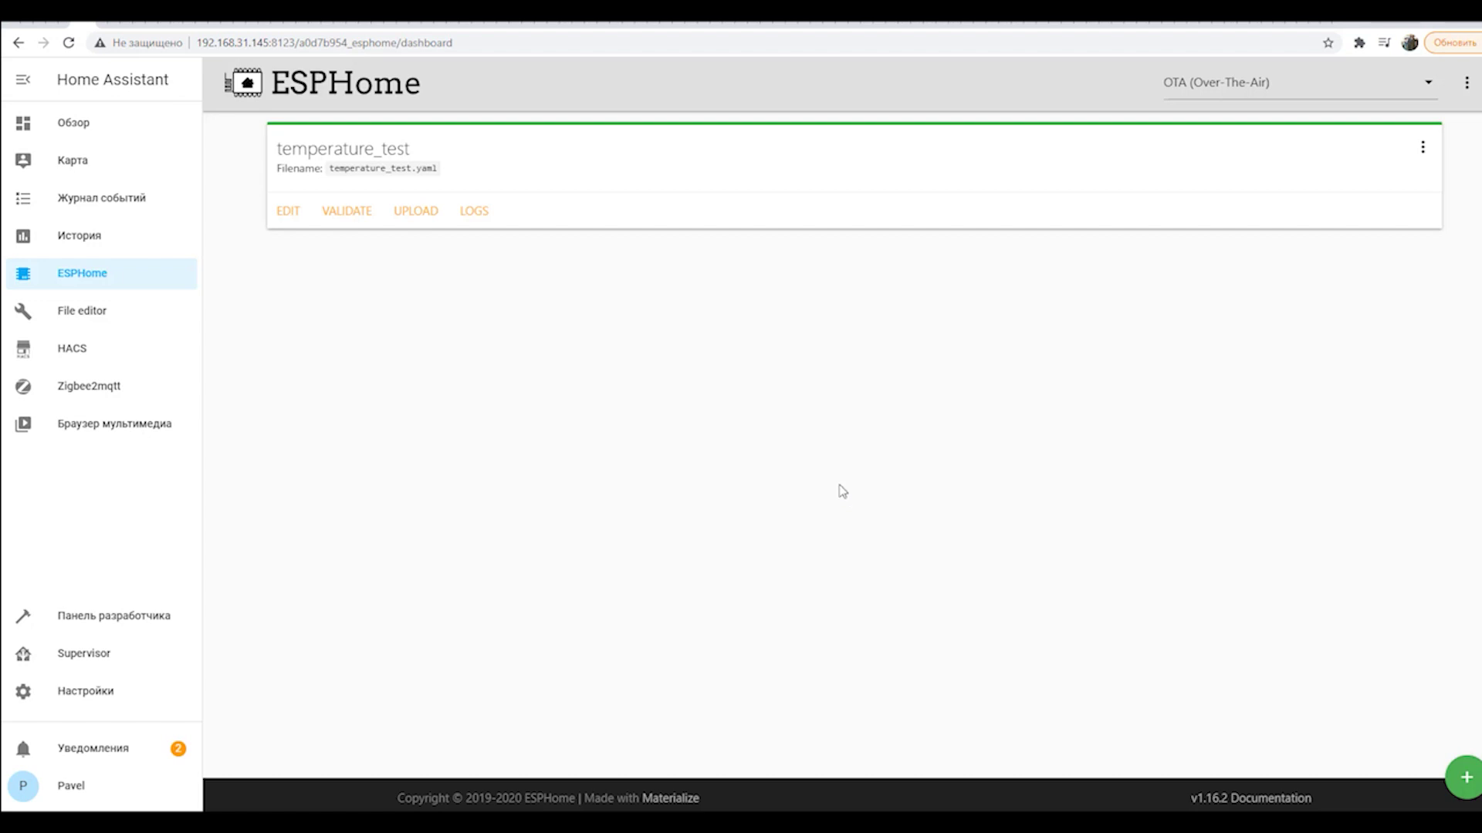
pyautogui.click(121, 309)
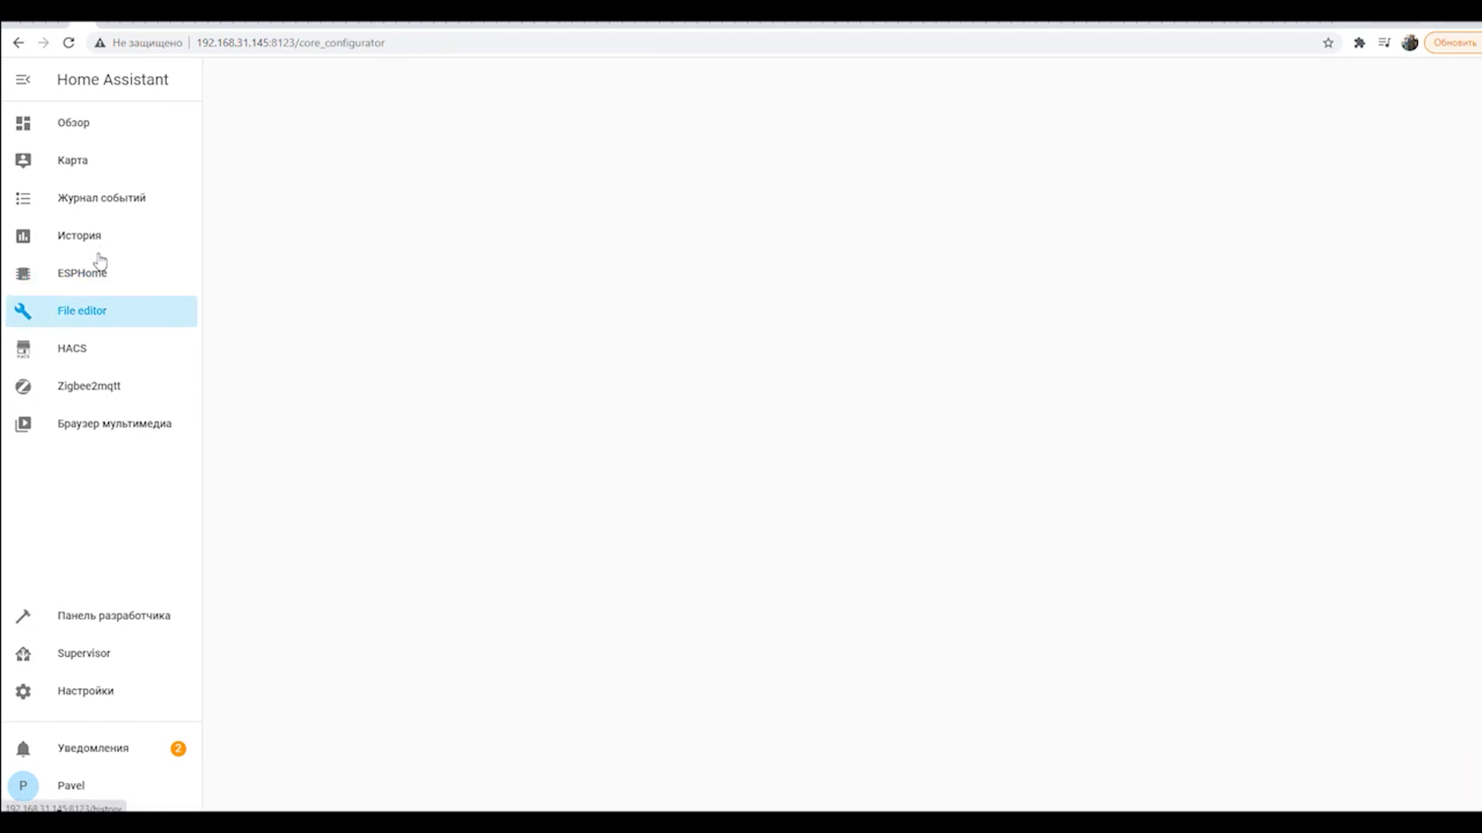
pyautogui.click(94, 278)
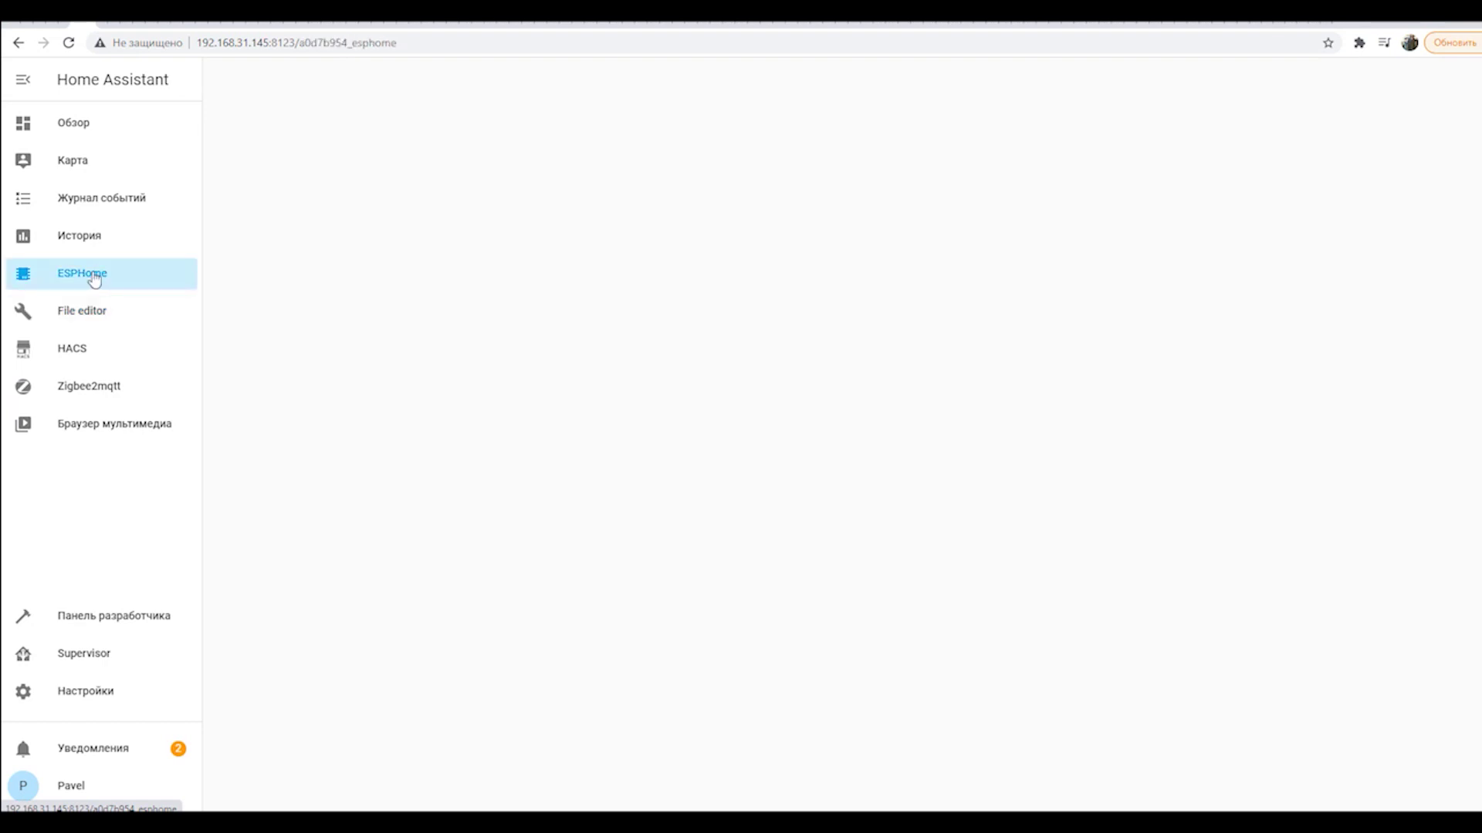